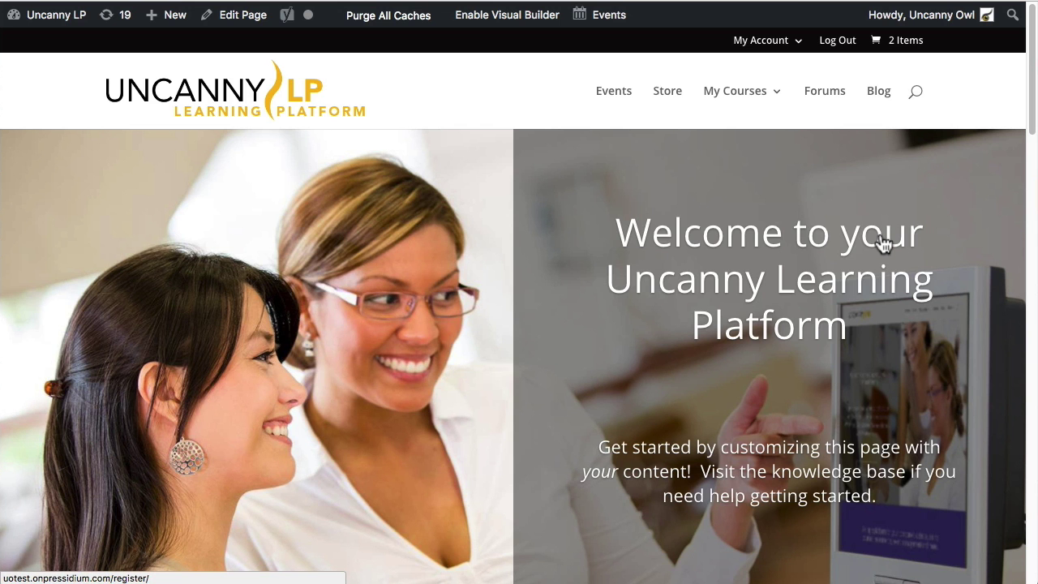
Examine the home page's welcome banner, its intro text and account button, and the purple platform tagline beneath it.
{"action": "scroll", "coordinate": [531, 375], "scroll_direction": "down", "scroll_amount": 4}
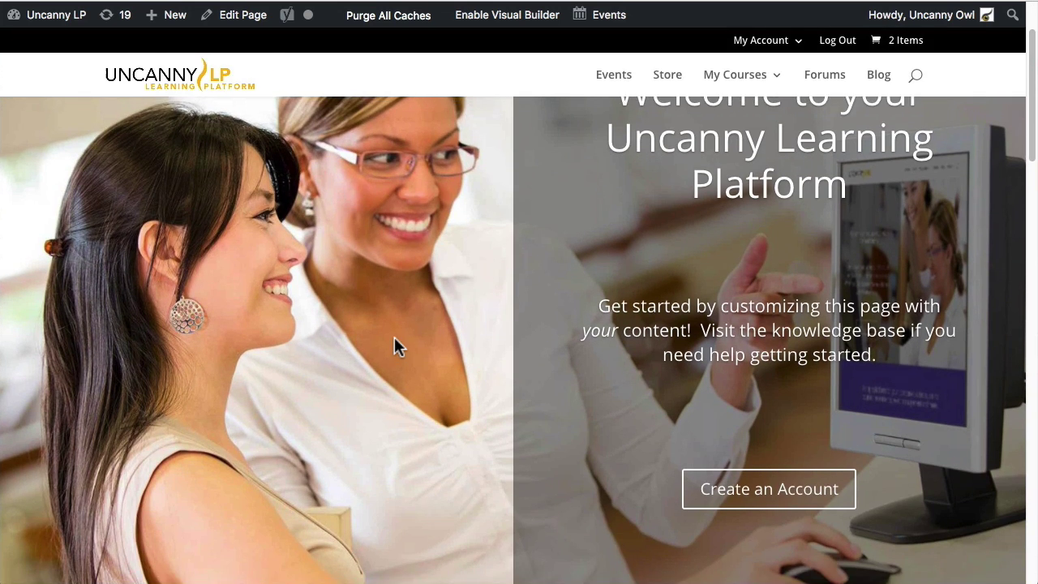
{"action": "scroll", "coordinate": [394, 339], "scroll_direction": "up", "scroll_amount": 4}
{"action": "scroll", "coordinate": [260, 272], "scroll_direction": "down", "scroll_amount": 1}
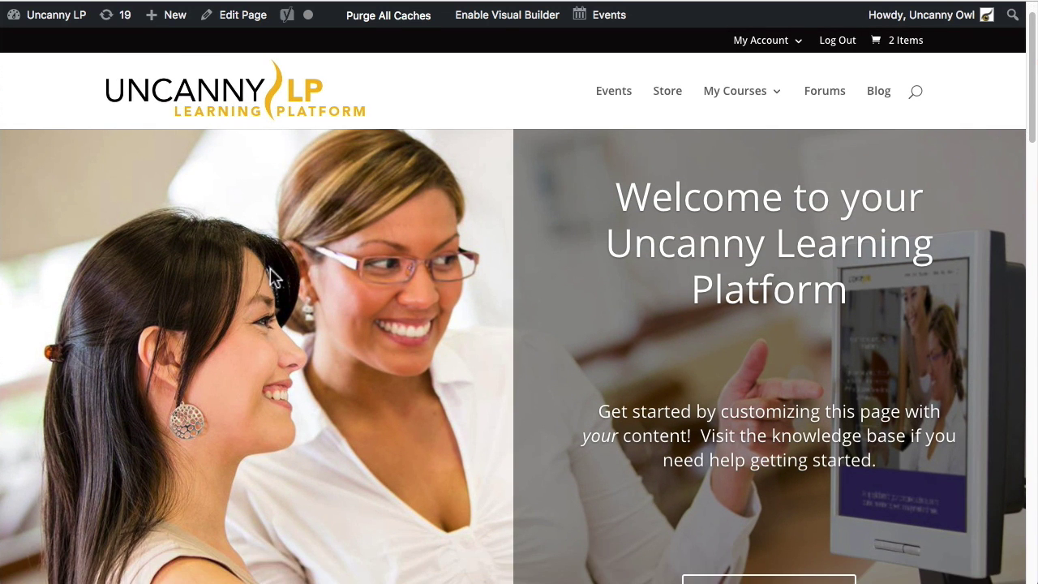
{"action": "scroll", "coordinate": [446, 210], "scroll_direction": "down", "scroll_amount": 3}
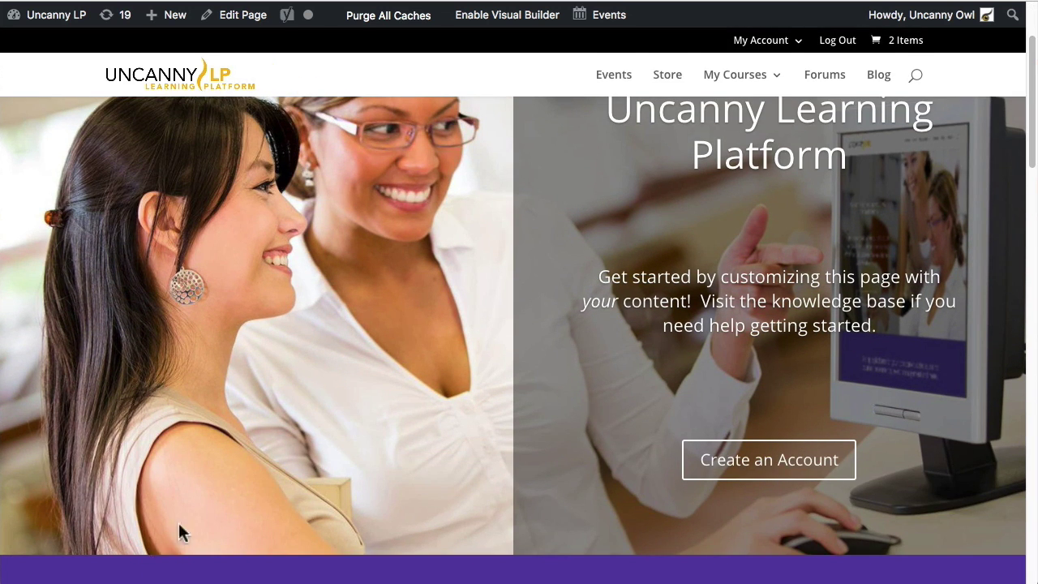
{"action": "scroll", "coordinate": [186, 511], "scroll_direction": "up", "scroll_amount": 4}
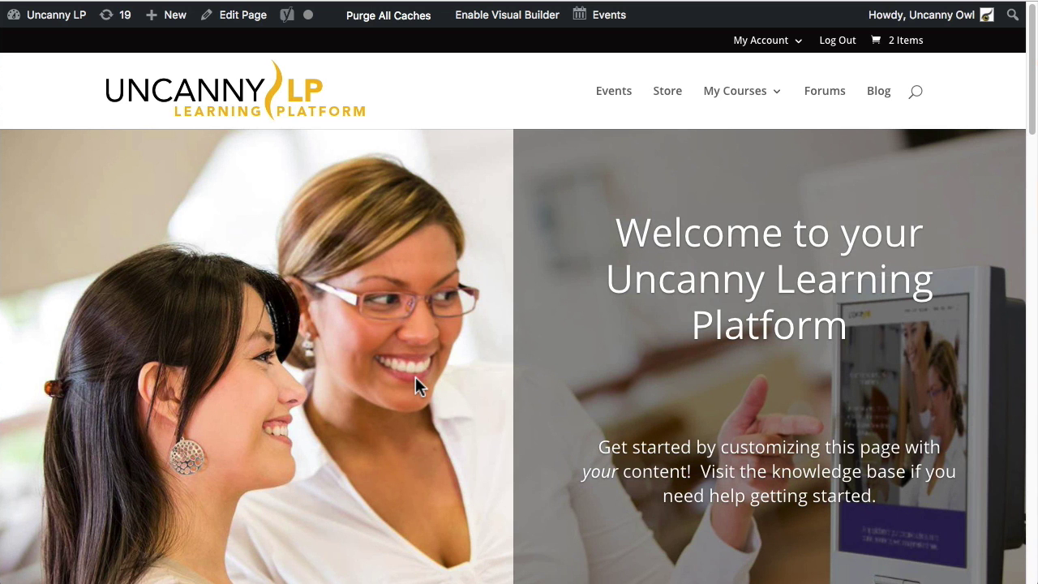
{"action": "scroll", "coordinate": [446, 389], "scroll_direction": "down", "scroll_amount": 1}
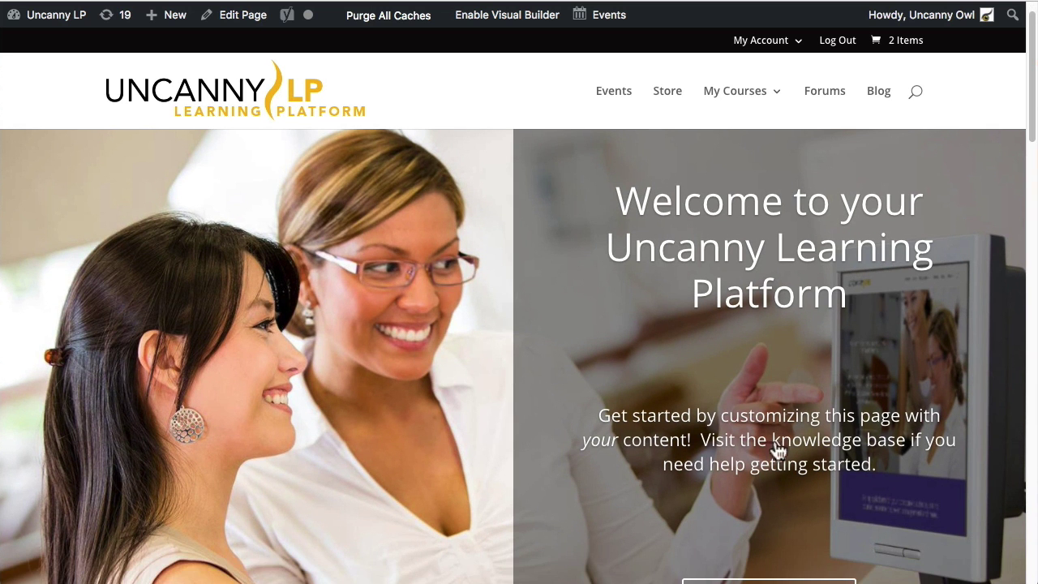
{"action": "scroll", "coordinate": [772, 454], "scroll_direction": "down", "scroll_amount": 4}
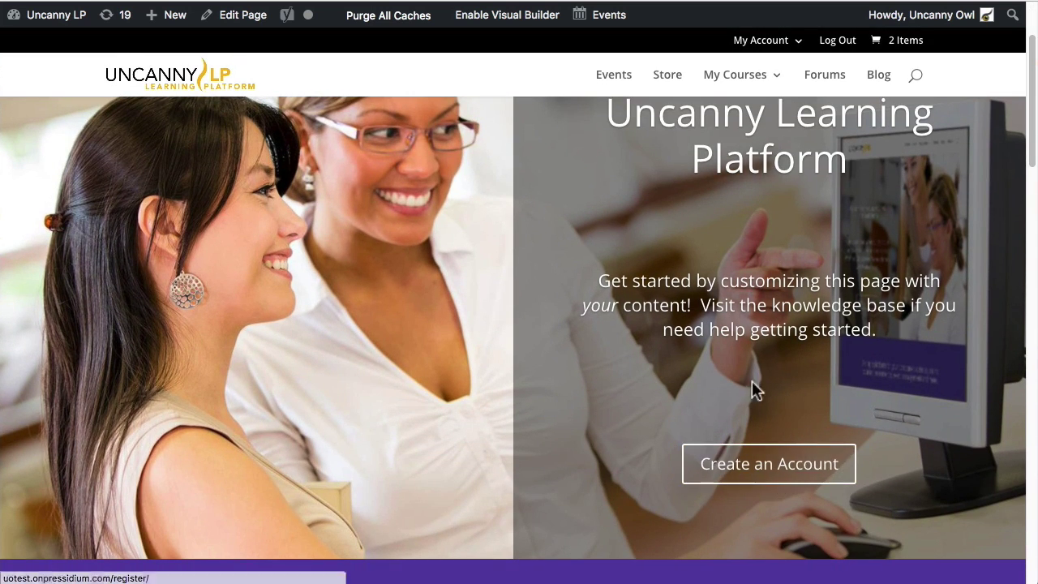
{"action": "scroll", "coordinate": [403, 380], "scroll_direction": "down", "scroll_amount": 3}
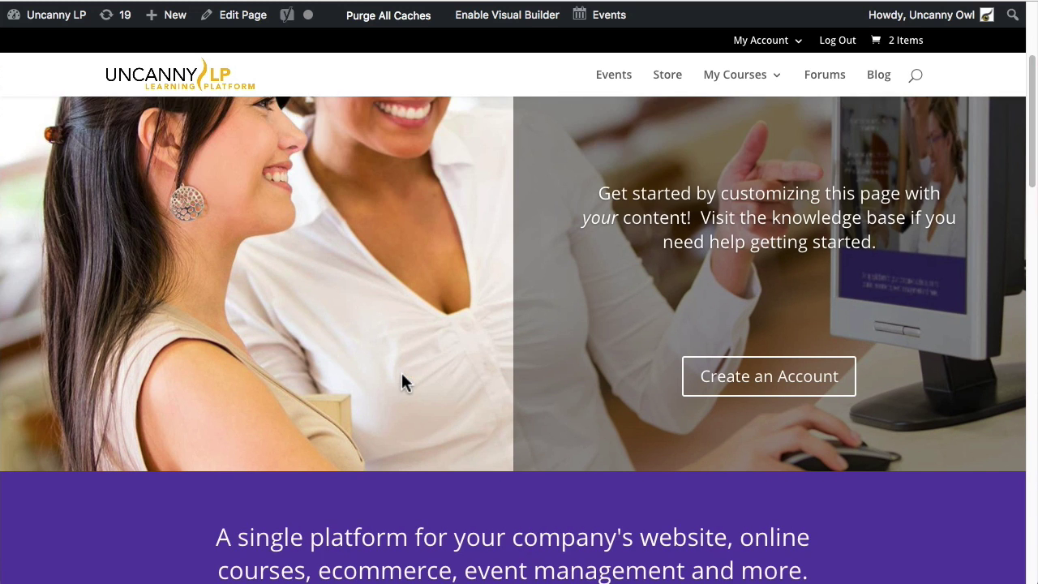
{"action": "scroll", "coordinate": [405, 382], "scroll_direction": "down", "scroll_amount": 2}
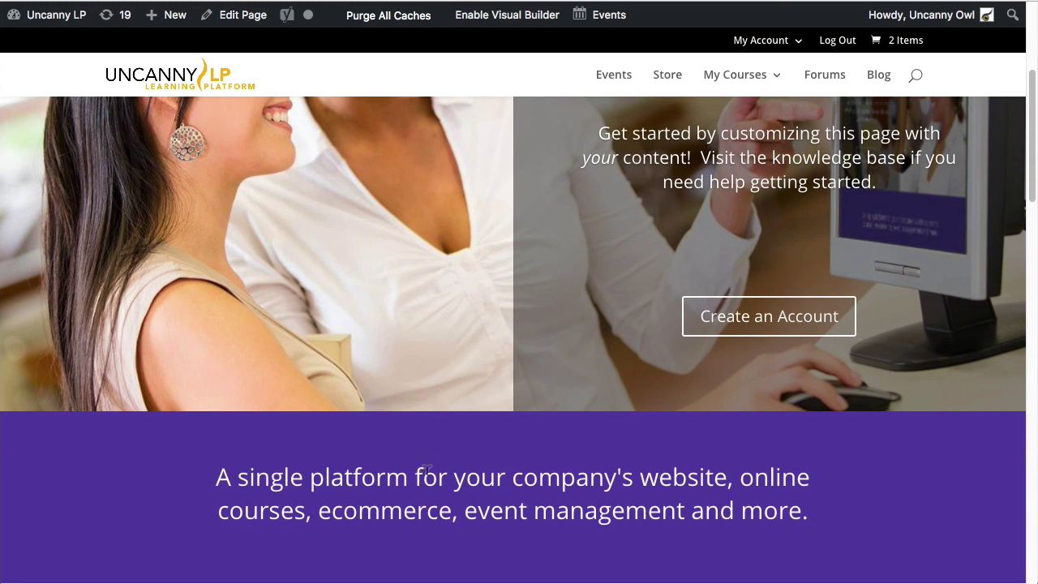
{"action": "scroll", "coordinate": [440, 478], "scroll_direction": "down", "scroll_amount": 2}
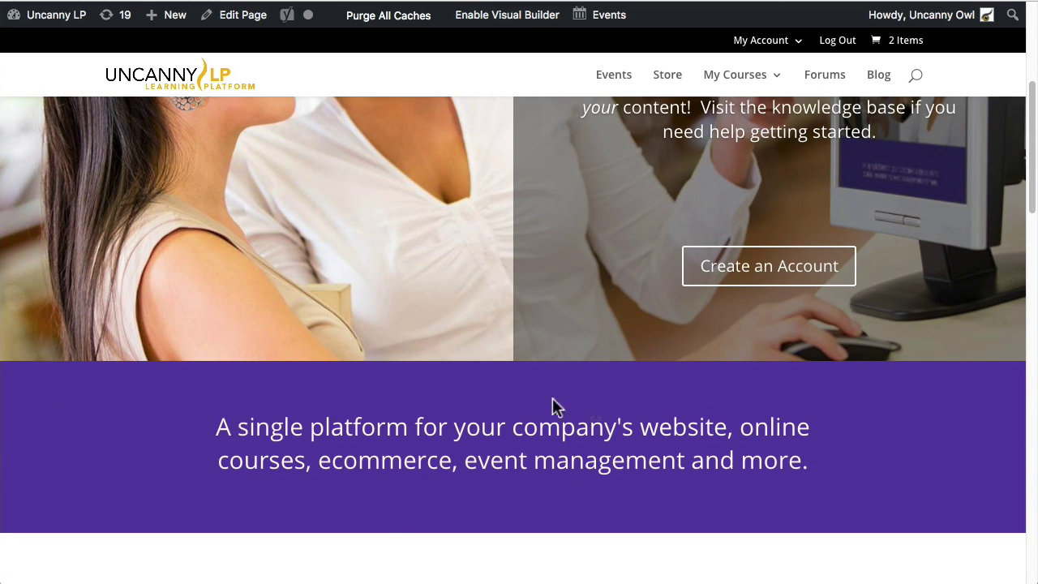
Look through the home page's feature blurbs, demo call-to-action, LearnDash section and footer, and return to the banner.
{"action": "scroll", "coordinate": [515, 446], "scroll_direction": "down", "scroll_amount": 3}
{"action": "scroll", "coordinate": [511, 442], "scroll_direction": "down", "scroll_amount": 8}
{"action": "scroll", "coordinate": [519, 406], "scroll_direction": "up", "scroll_amount": 2}
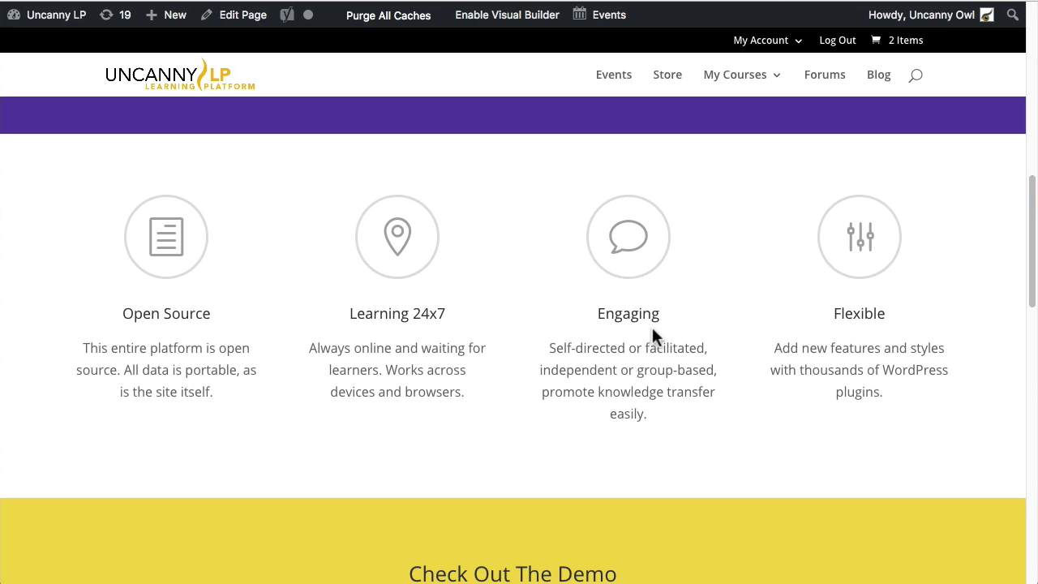
{"action": "scroll", "coordinate": [651, 377], "scroll_direction": "down", "scroll_amount": 5}
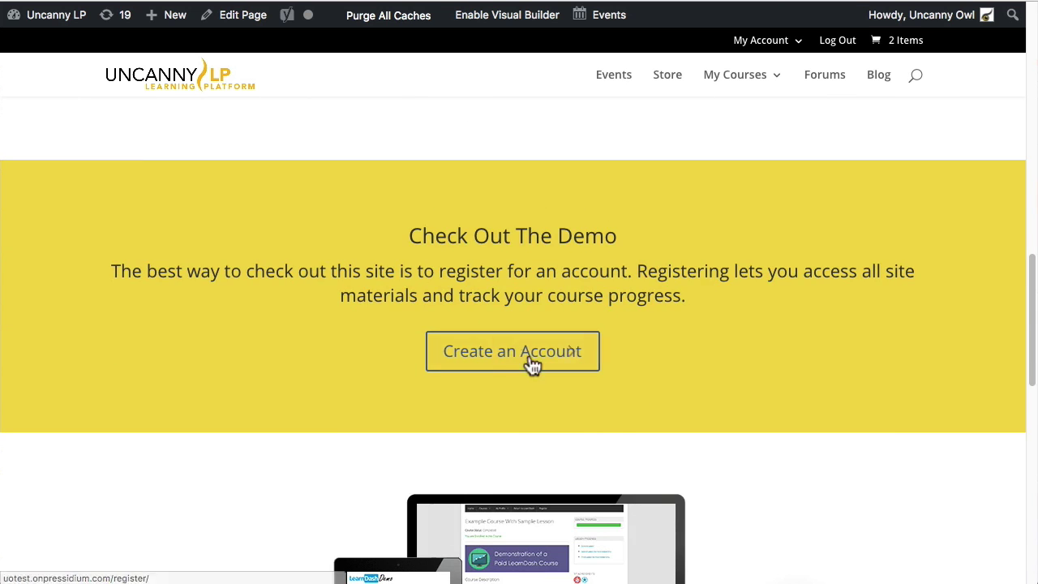
{"action": "scroll", "coordinate": [378, 392], "scroll_direction": "down", "scroll_amount": 5}
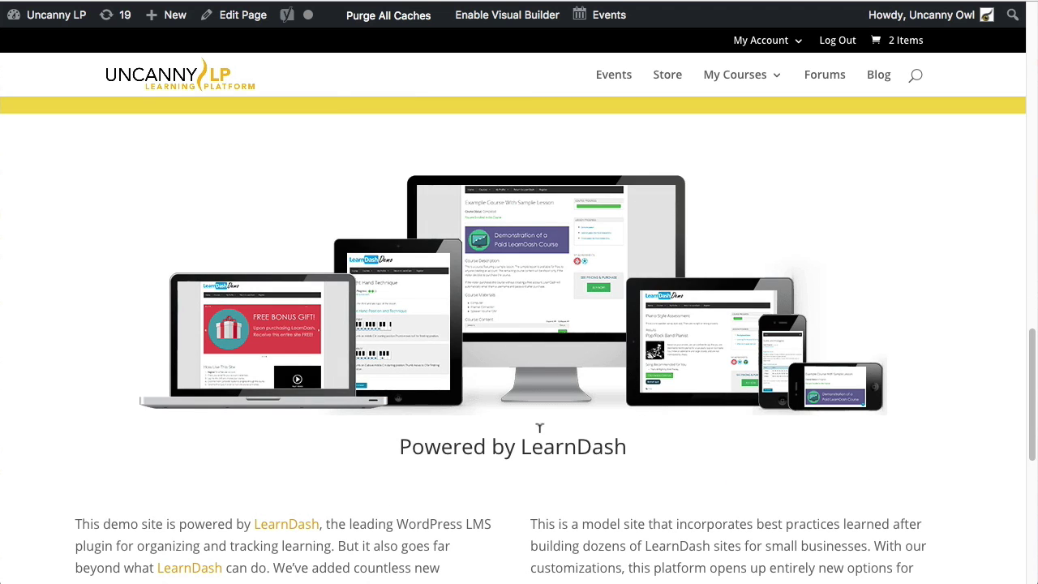
{"action": "scroll", "coordinate": [568, 454], "scroll_direction": "down", "scroll_amount": 4}
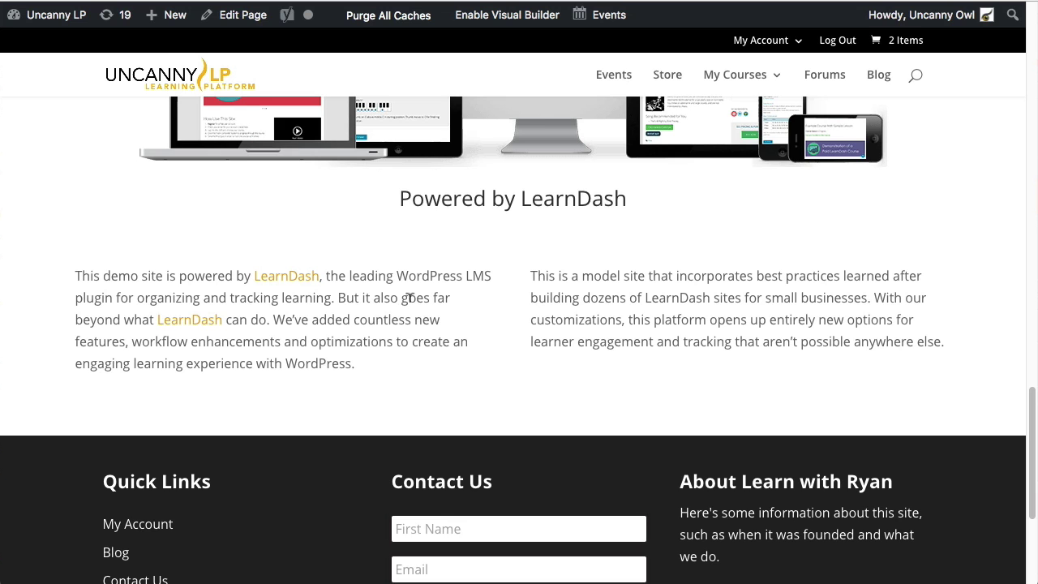
{"action": "scroll", "coordinate": [554, 353], "scroll_direction": "up", "scroll_amount": 10}
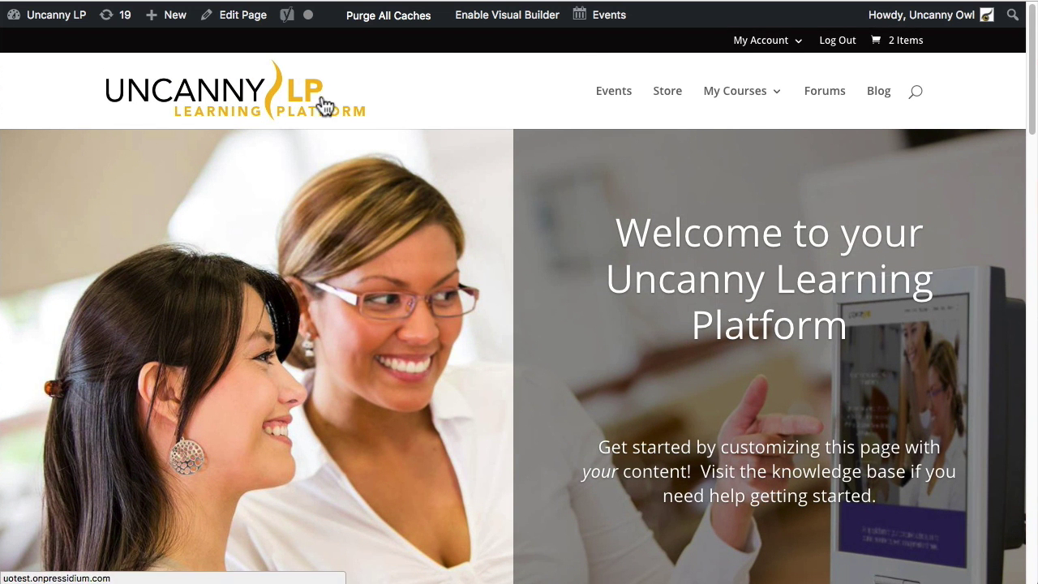
{"action": "scroll", "coordinate": [505, 281], "scroll_direction": "down", "scroll_amount": 10}
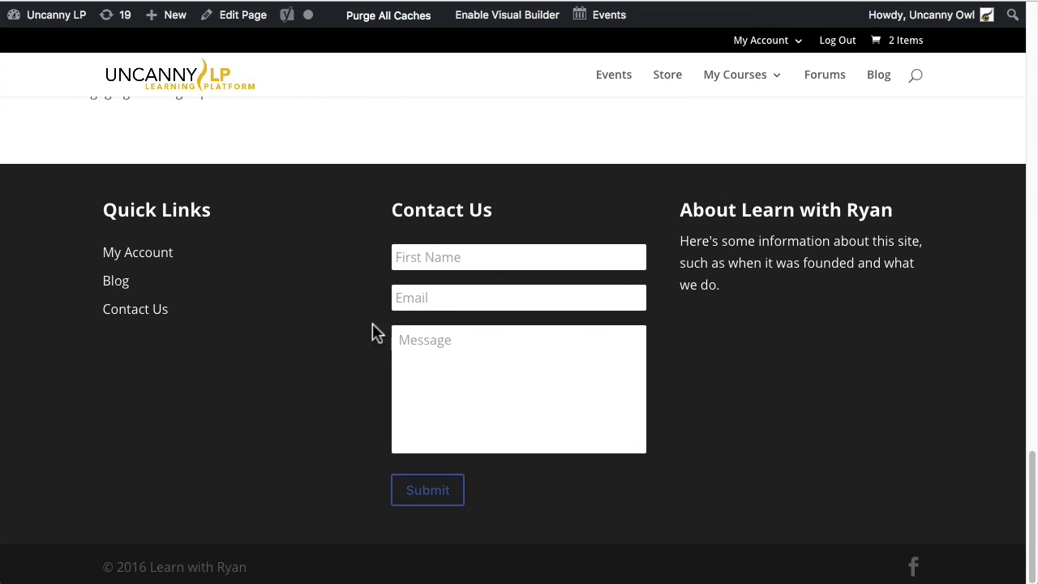
{"action": "scroll", "coordinate": [368, 339], "scroll_direction": "up", "scroll_amount": 5}
{"action": "scroll", "coordinate": [369, 339], "scroll_direction": "up", "scroll_amount": 4}
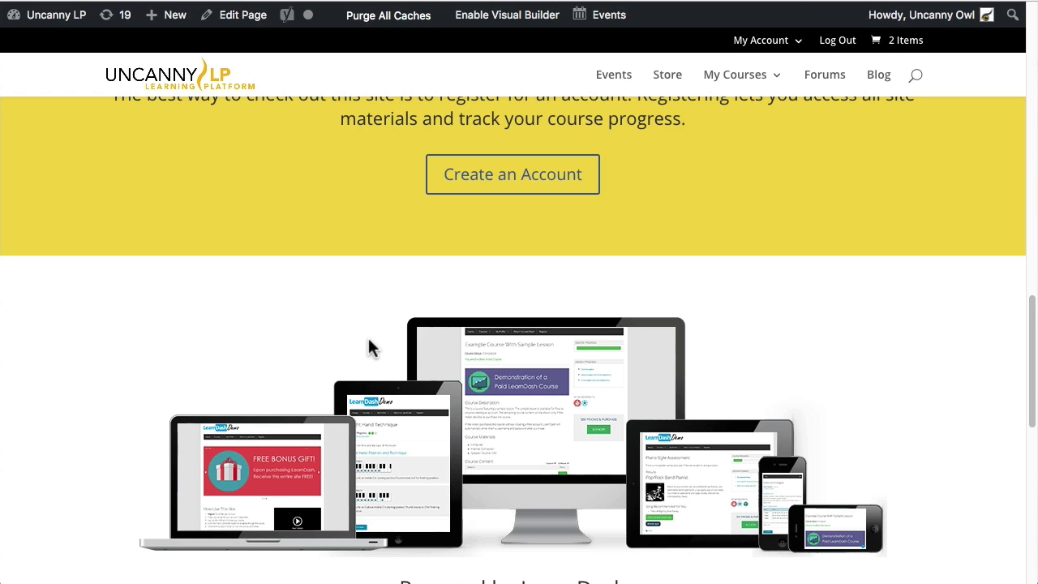
{"action": "scroll", "coordinate": [368, 347], "scroll_direction": "up", "scroll_amount": 10}
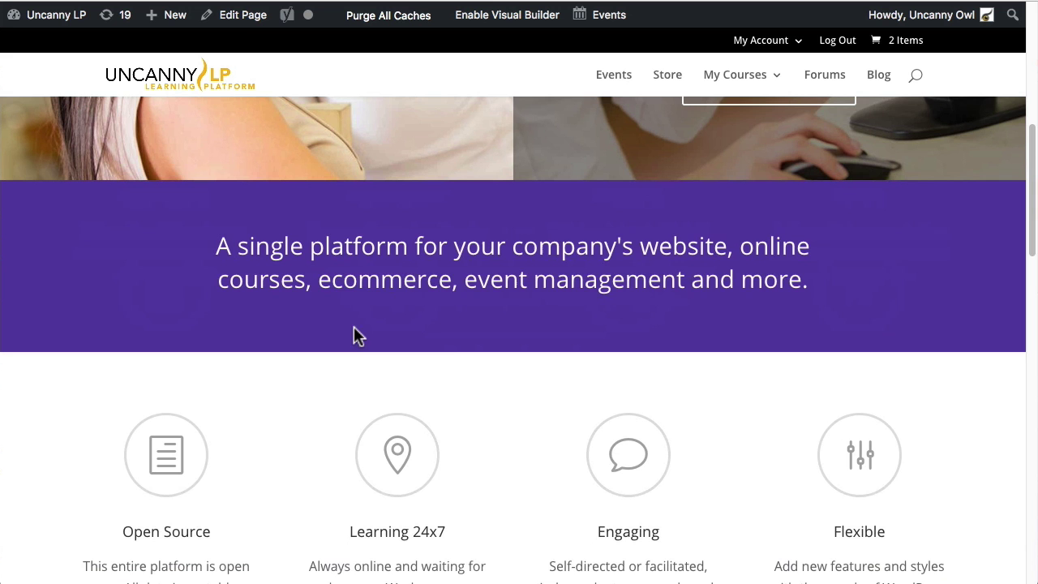
{"action": "scroll", "coordinate": [357, 334], "scroll_direction": "up", "scroll_amount": 5}
Open the home page for editing in both the page editor and the visual builder, and review its Divi Builder layout.
{"action": "left_click", "coordinate": [234, 29]}
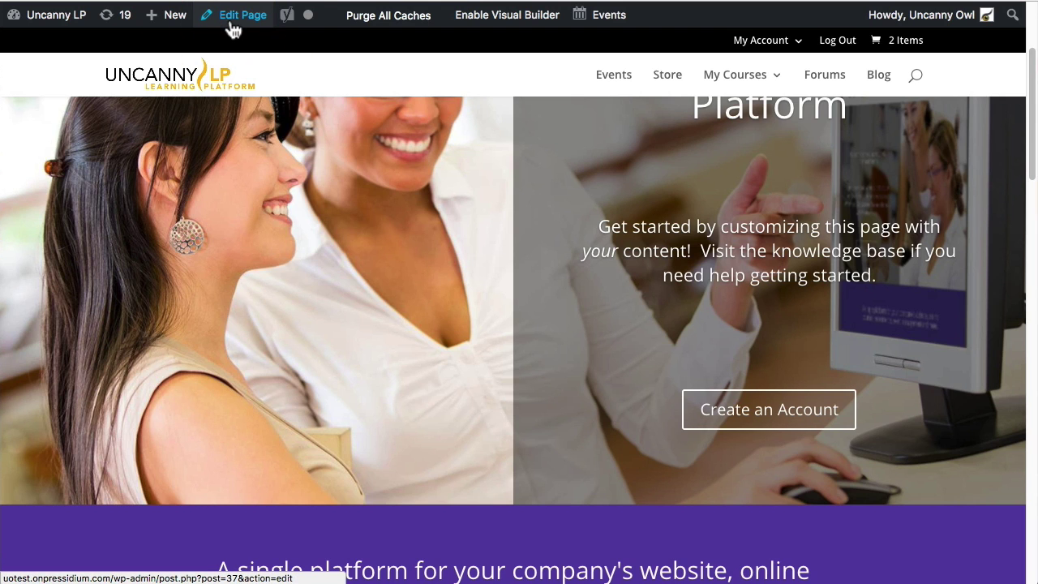
{"action": "left_click", "coordinate": [501, 24]}
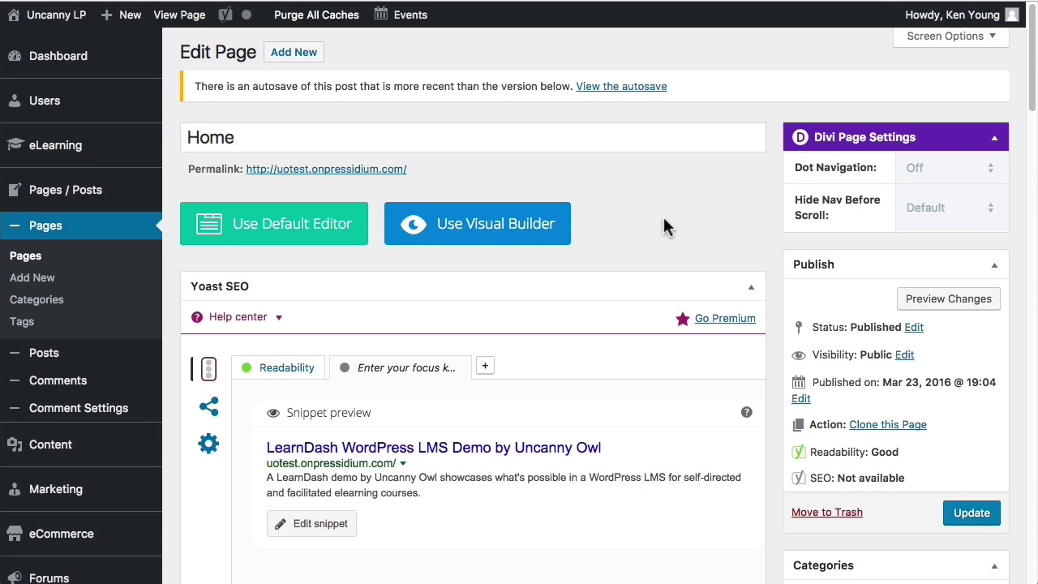
{"action": "scroll", "coordinate": [663, 226], "scroll_direction": "down", "scroll_amount": 10}
{"action": "scroll", "coordinate": [652, 220], "scroll_direction": "down", "scroll_amount": 3}
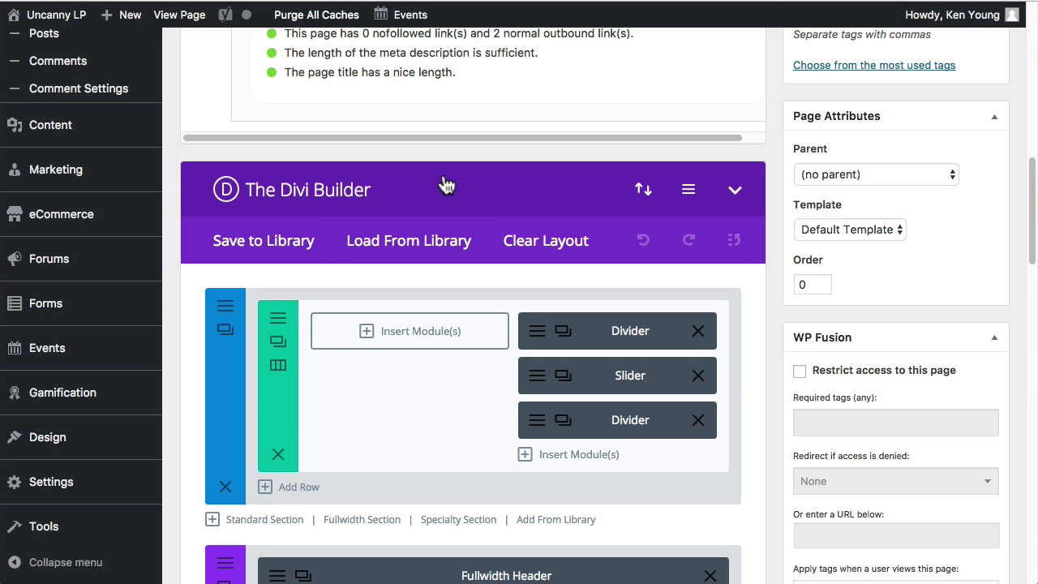
{"action": "scroll", "coordinate": [468, 359], "scroll_direction": "down", "scroll_amount": 5}
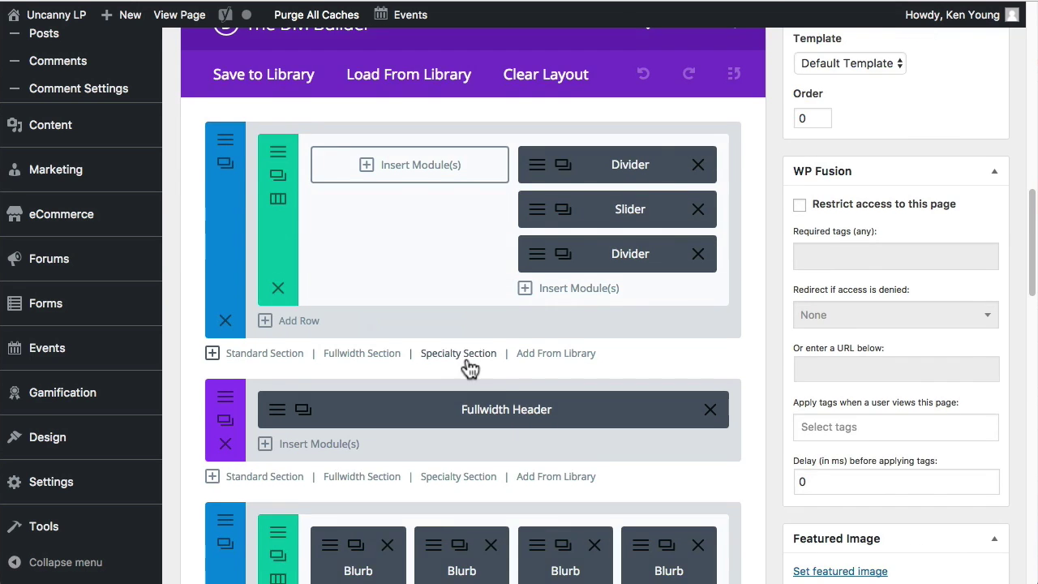
{"action": "scroll", "coordinate": [466, 365], "scroll_direction": "up", "scroll_amount": 2}
{"action": "scroll", "coordinate": [466, 366], "scroll_direction": "down", "scroll_amount": 1}
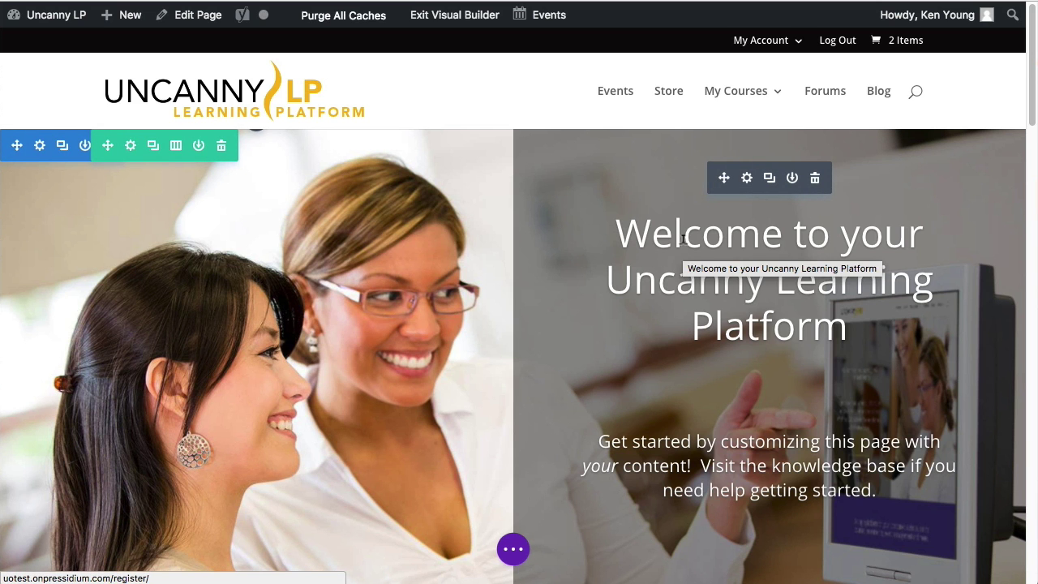
Replace the word "customizing" with "editing" in the welcome banner's intro text using the visual builder.
{"action": "scroll", "coordinate": [534, 523], "scroll_direction": "down", "scroll_amount": 3}
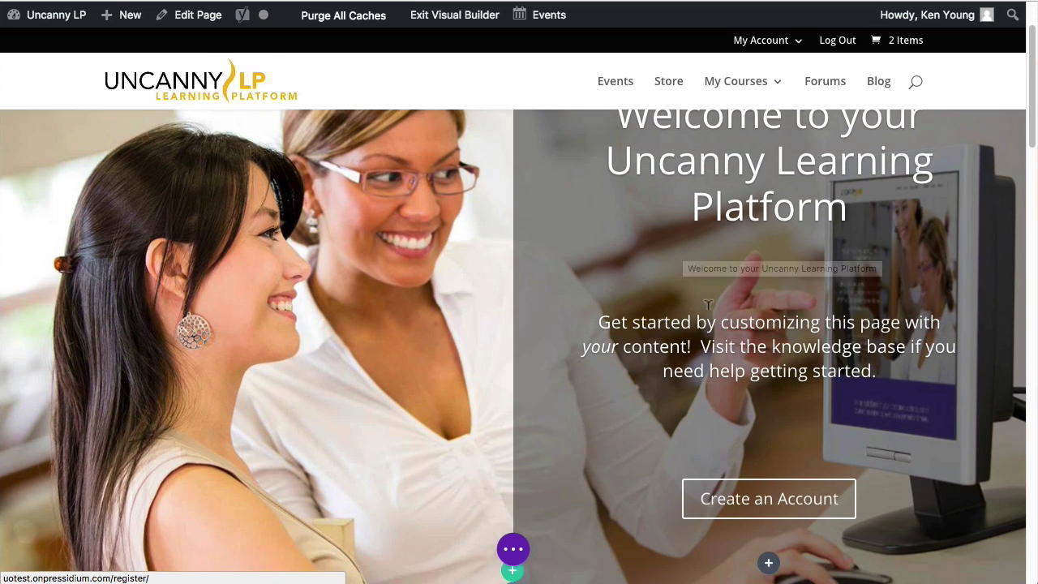
{"action": "scroll", "coordinate": [598, 480], "scroll_direction": "up", "scroll_amount": 3}
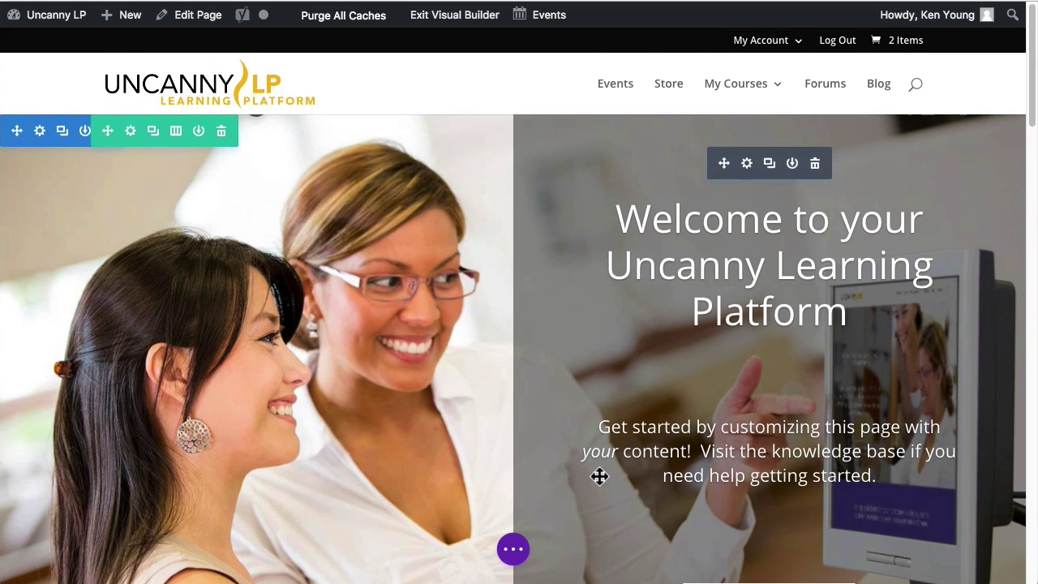
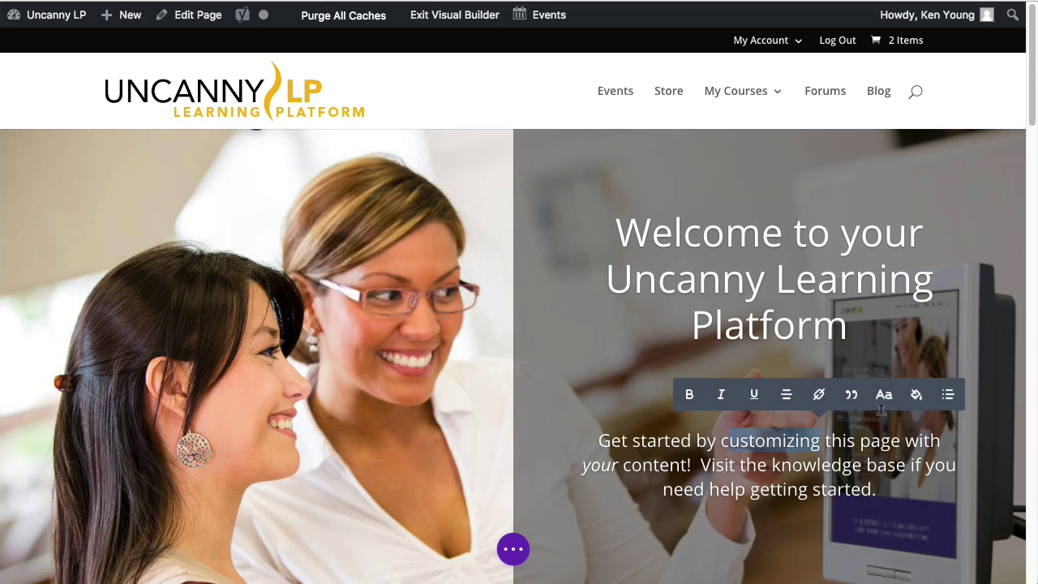
{"action": "key", "text": "BackSpace"}
{"action": "type", "text": "editing"}
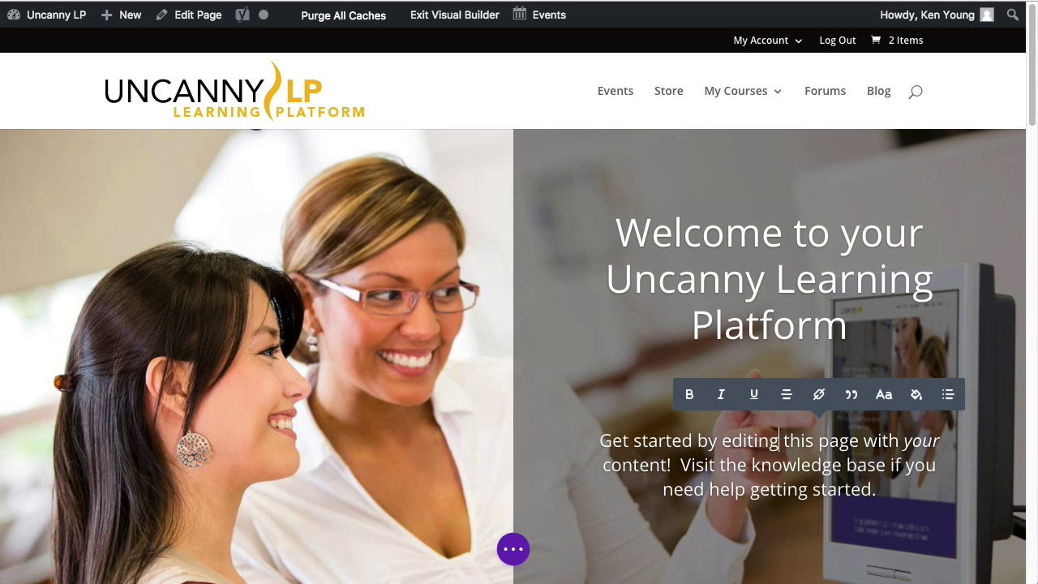
{"action": "scroll", "coordinate": [654, 320], "scroll_direction": "down", "scroll_amount": 3}
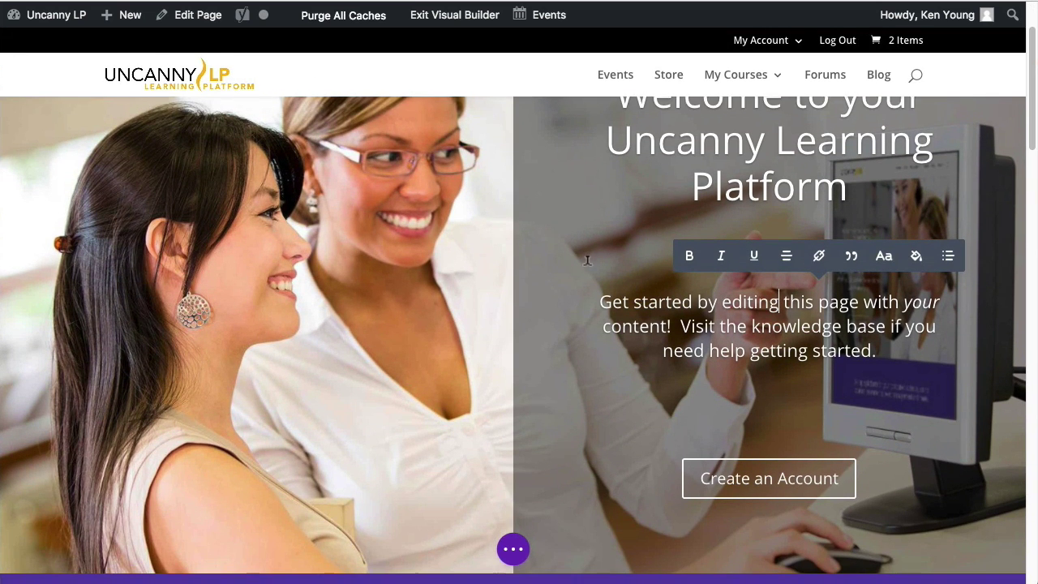
{"action": "scroll", "coordinate": [563, 290], "scroll_direction": "up", "scroll_amount": 3}
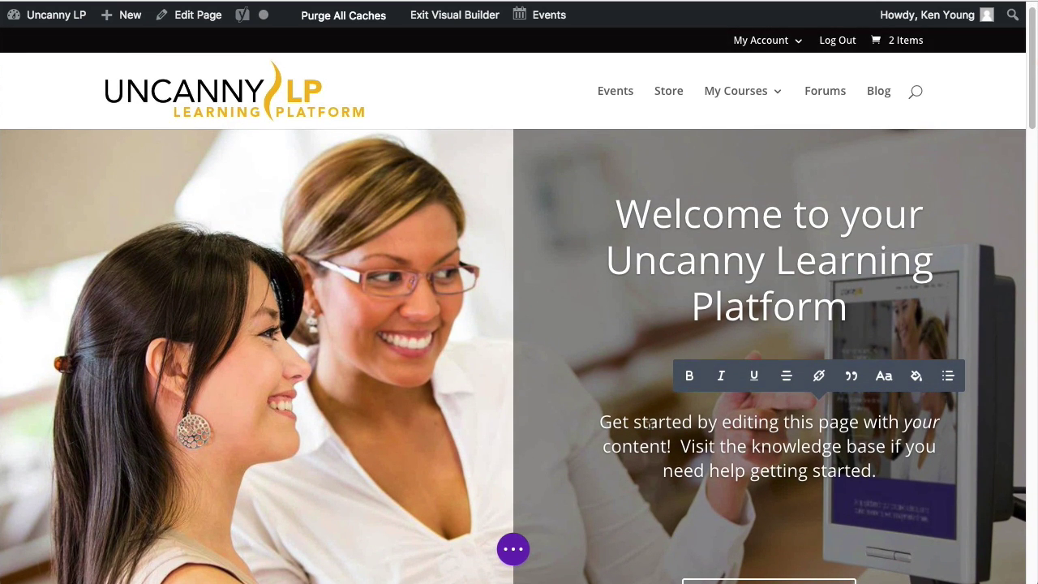
Review the general settings of the first Divider module above the Slider in the Divi Builder, and close them unchanged.
{"action": "scroll", "coordinate": [466, 381], "scroll_direction": "down", "scroll_amount": 2}
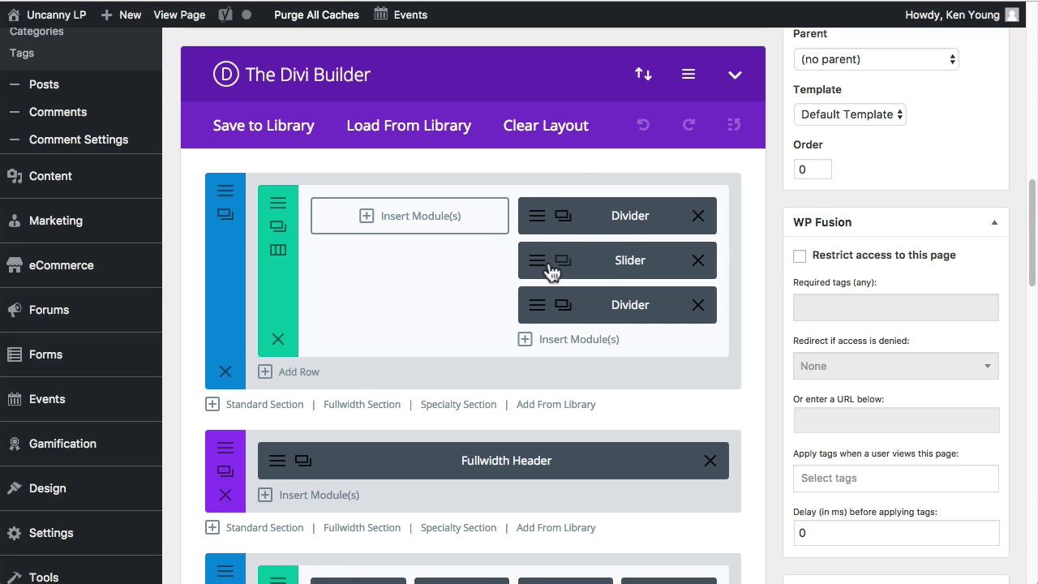
{"action": "left_click", "coordinate": [540, 218]}
{"action": "scroll", "coordinate": [727, 287], "scroll_direction": "down", "scroll_amount": 3}
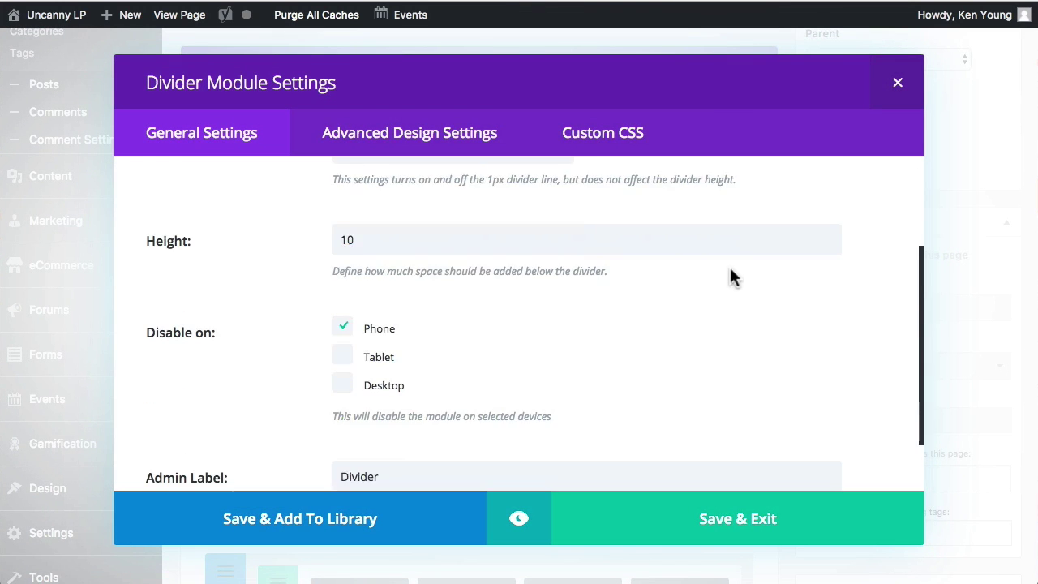
{"action": "scroll", "coordinate": [715, 301], "scroll_direction": "up", "scroll_amount": 3}
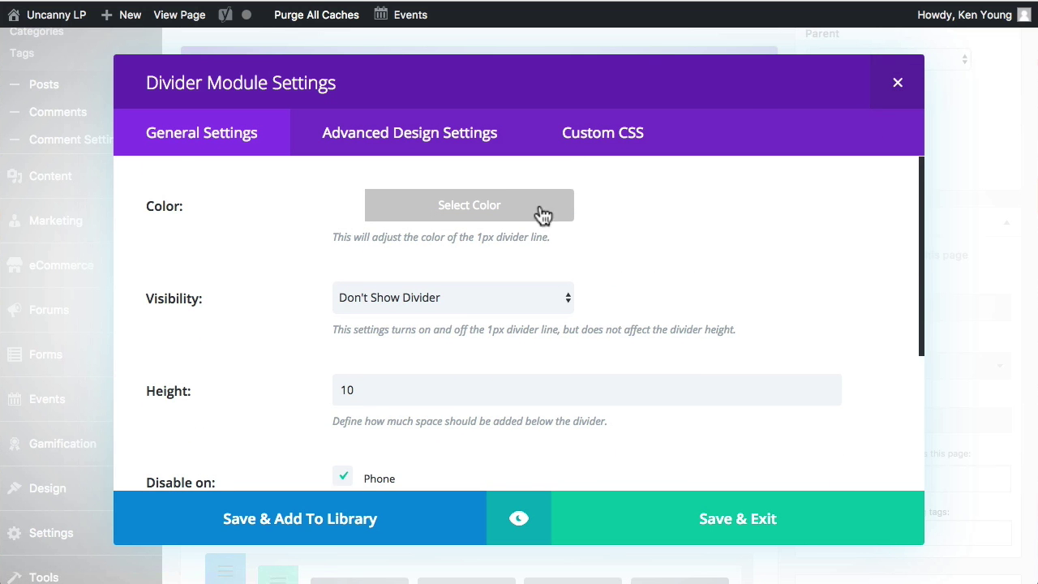
{"action": "left_click", "coordinate": [893, 82]}
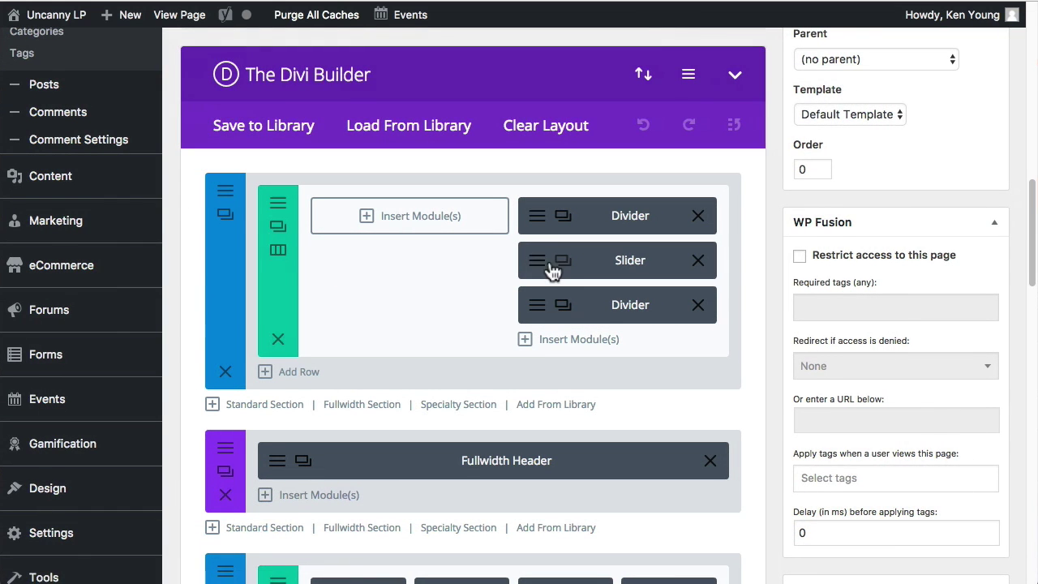
Open the Slider module and view the settings of its "Welcome to your Uncanny Learning Platform" slide.
{"action": "left_click", "coordinate": [536, 265]}
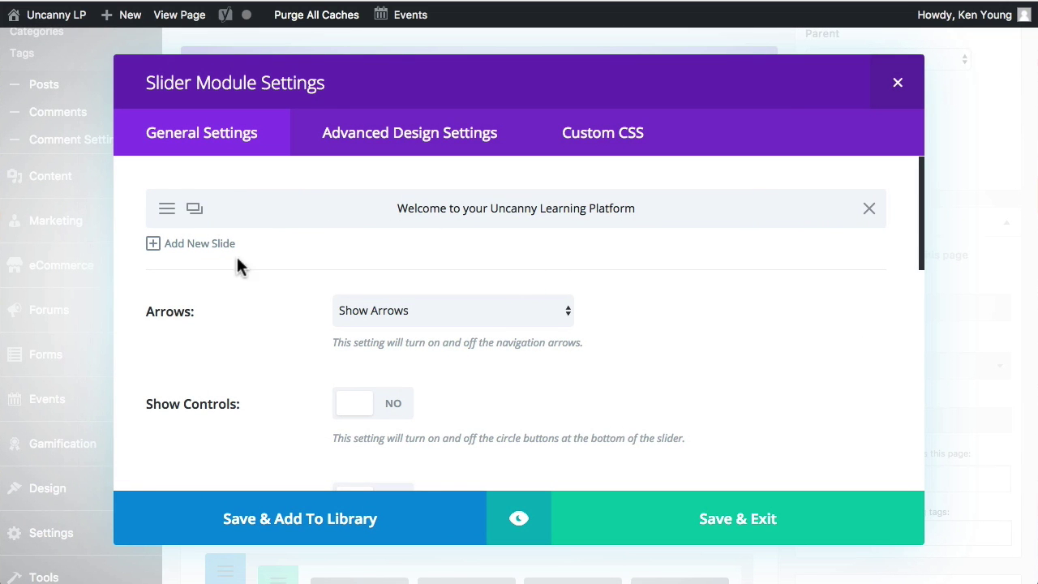
{"action": "left_click", "coordinate": [167, 212]}
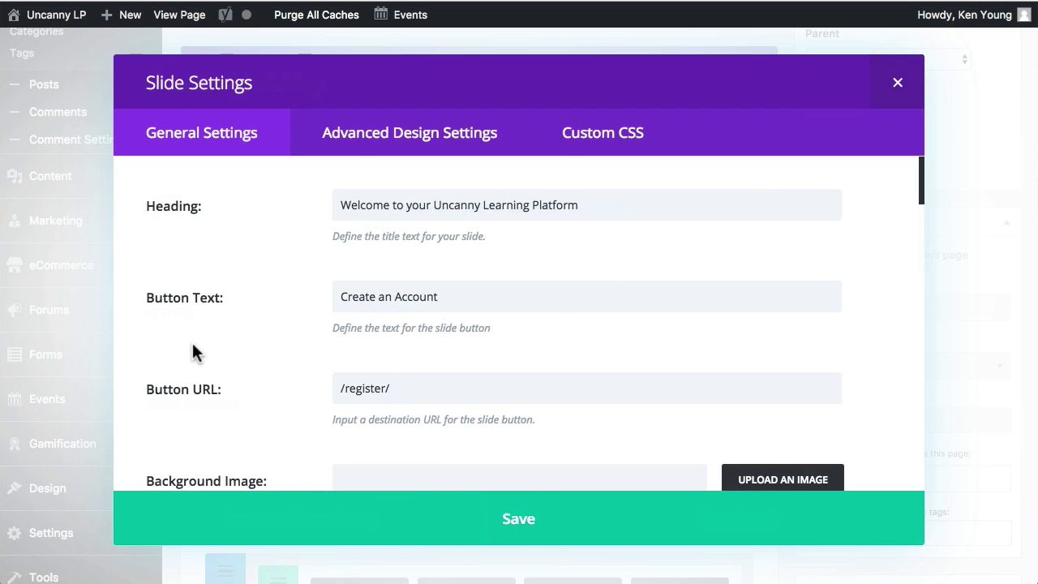
{"action": "scroll", "coordinate": [593, 286], "scroll_direction": "down", "scroll_amount": 1}
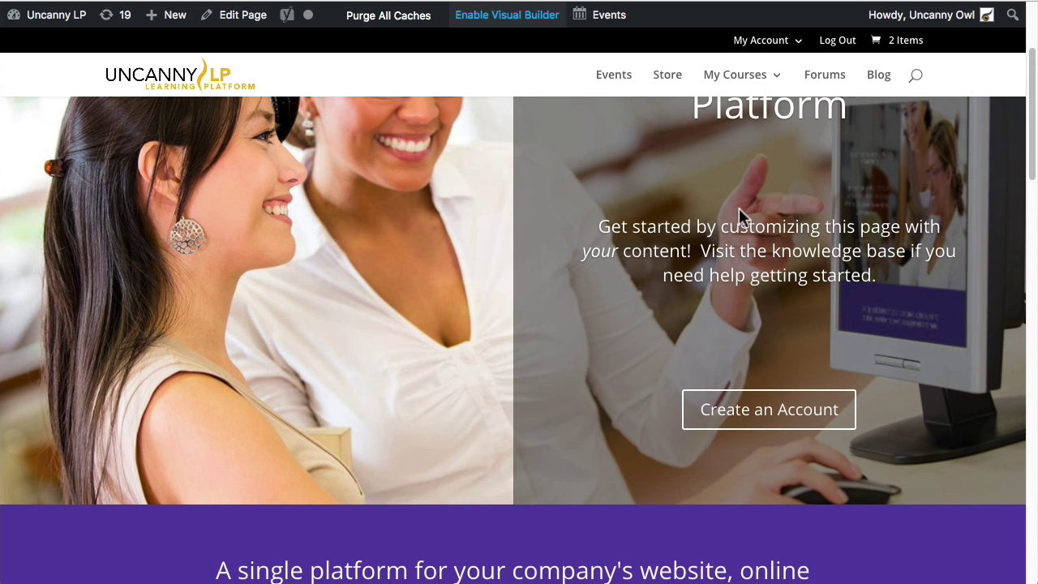
Compare the live welcome banner with the slide's general settings, examining them down to the content text.
{"action": "scroll", "coordinate": [739, 208], "scroll_direction": "up", "scroll_amount": 4}
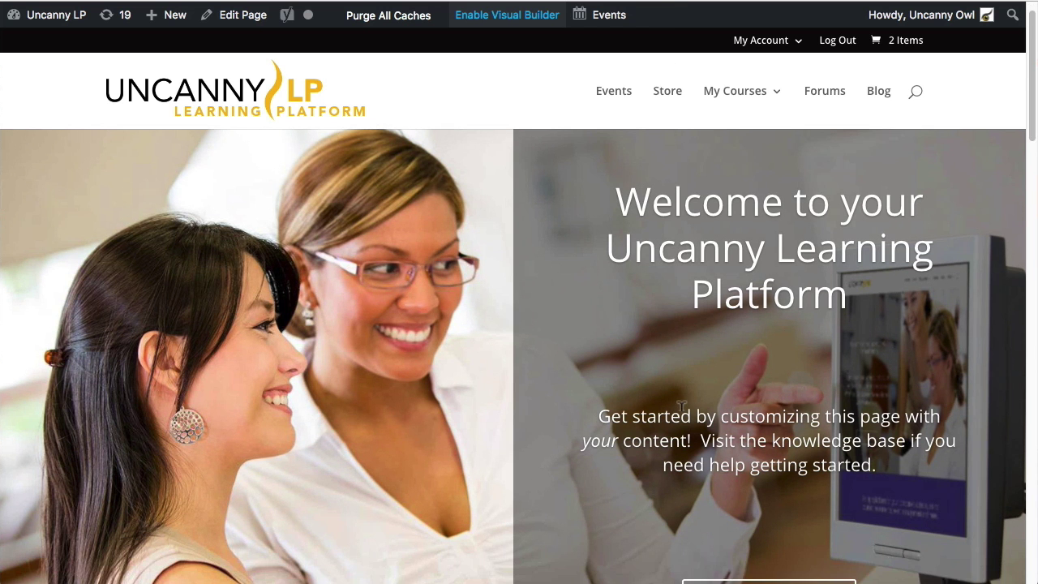
{"action": "scroll", "coordinate": [755, 536], "scroll_direction": "down", "scroll_amount": 2}
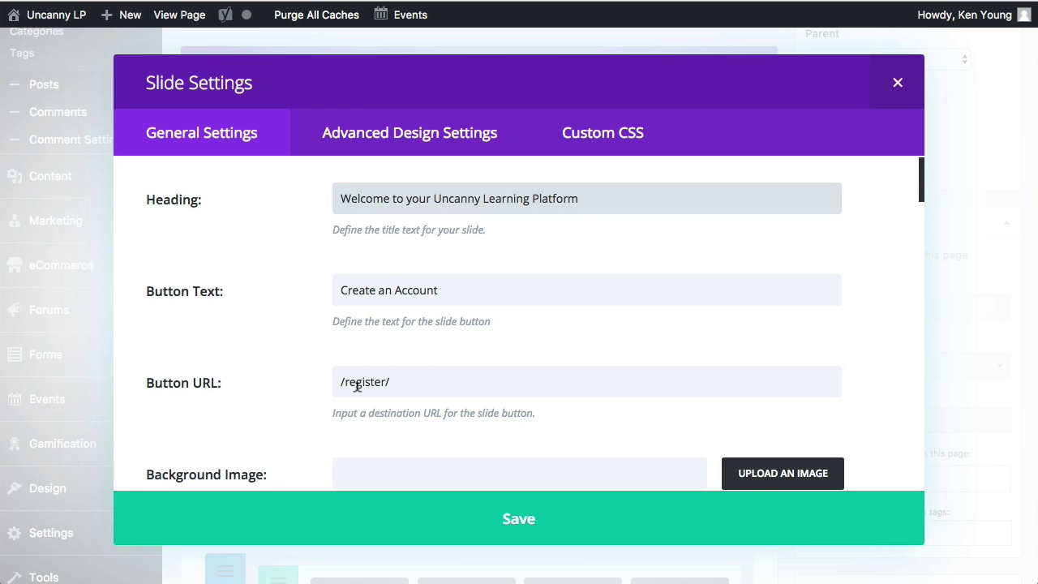
{"action": "scroll", "coordinate": [305, 322], "scroll_direction": "down", "scroll_amount": 10}
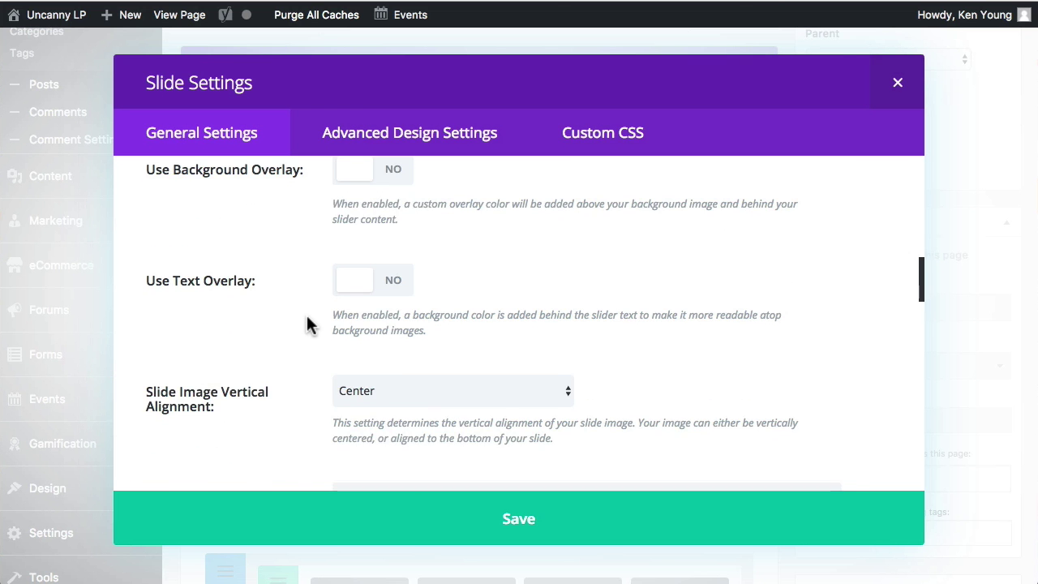
{"action": "scroll", "coordinate": [308, 324], "scroll_direction": "down", "scroll_amount": 12}
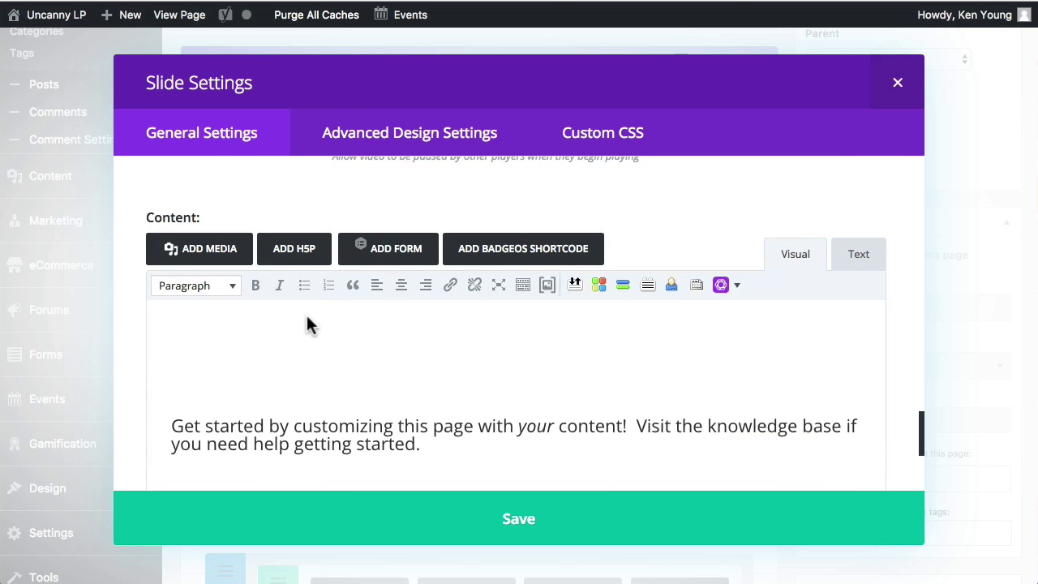
{"action": "scroll", "coordinate": [308, 319], "scroll_direction": "down", "scroll_amount": 2}
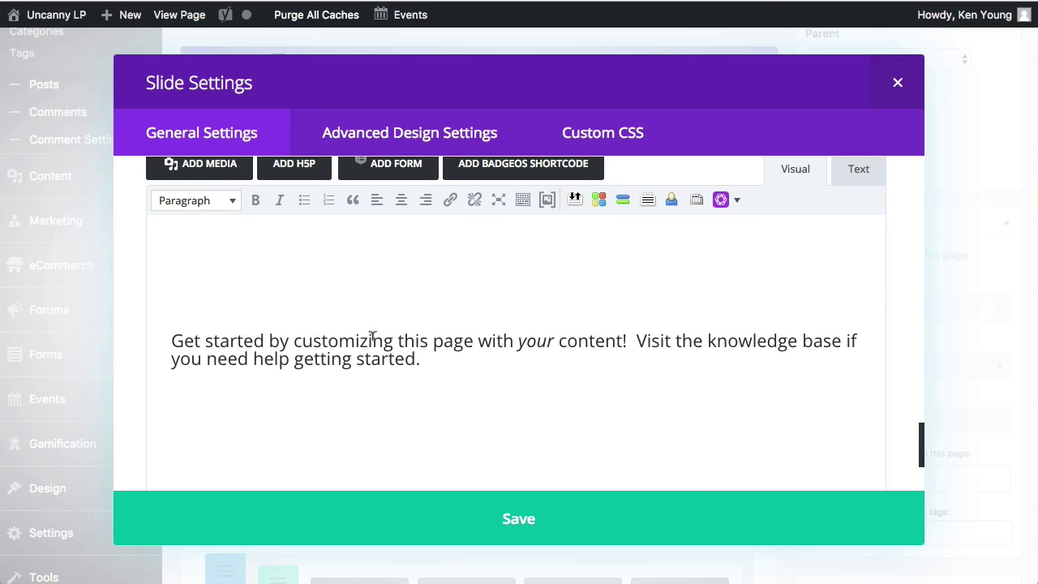
Inspect the slide content's HTML source, return to the visual view, and examine the "knowledge base" link.
{"action": "left_click", "coordinate": [861, 172]}
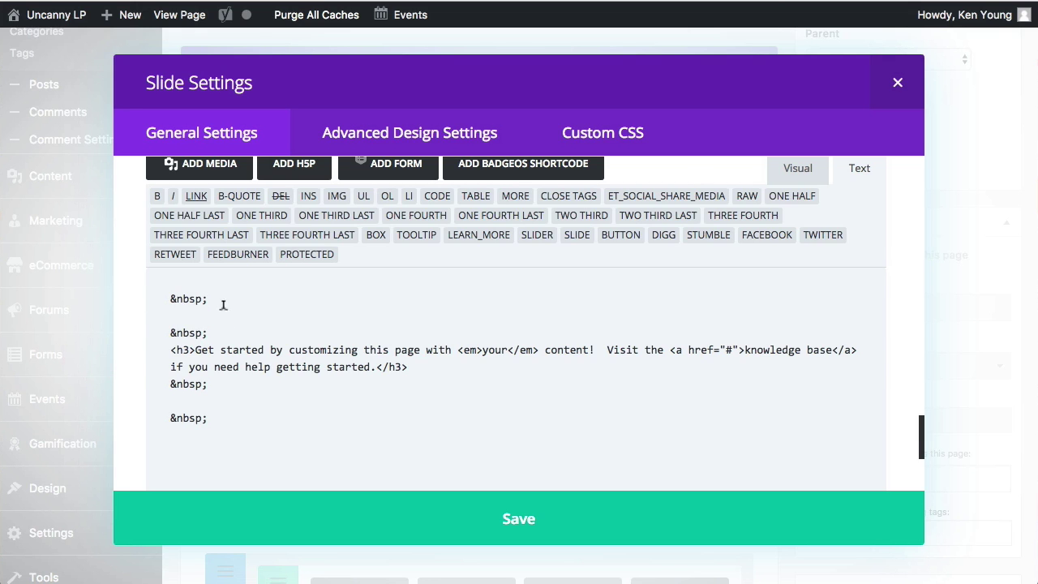
{"action": "left_click_drag", "start_coordinate": [195, 349], "coordinate": [169, 350]}
{"action": "left_click", "coordinate": [799, 178]}
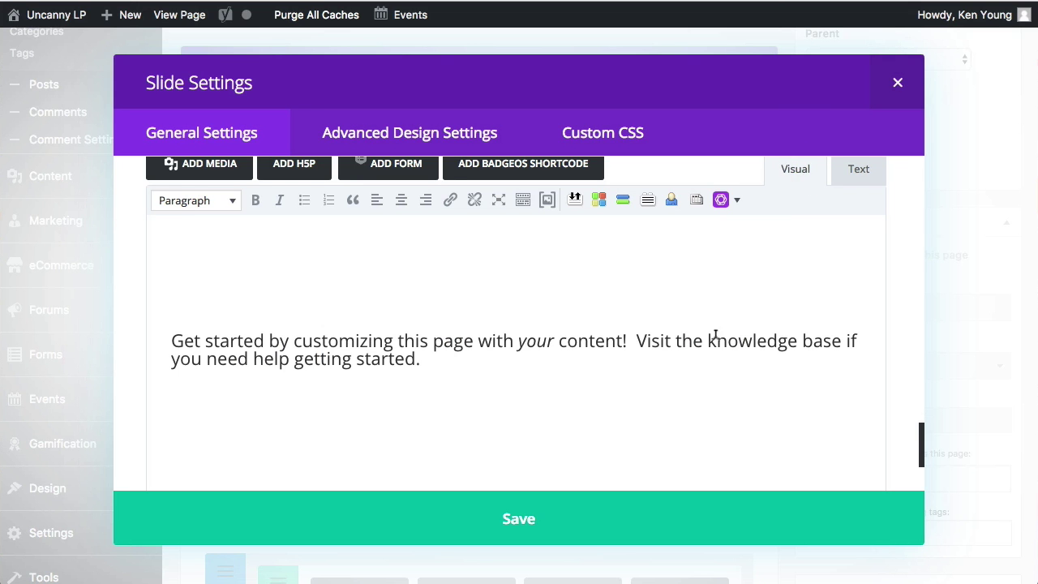
{"action": "mouse_move", "coordinate": [706, 339]}
{"action": "left_mouse_down"}
{"action": "mouse_move", "coordinate": [842, 336]}
{"action": "mouse_move", "coordinate": [705, 341]}
{"action": "left_mouse_up"}
{"action": "scroll", "coordinate": [447, 245], "scroll_direction": "up", "scroll_amount": 3}
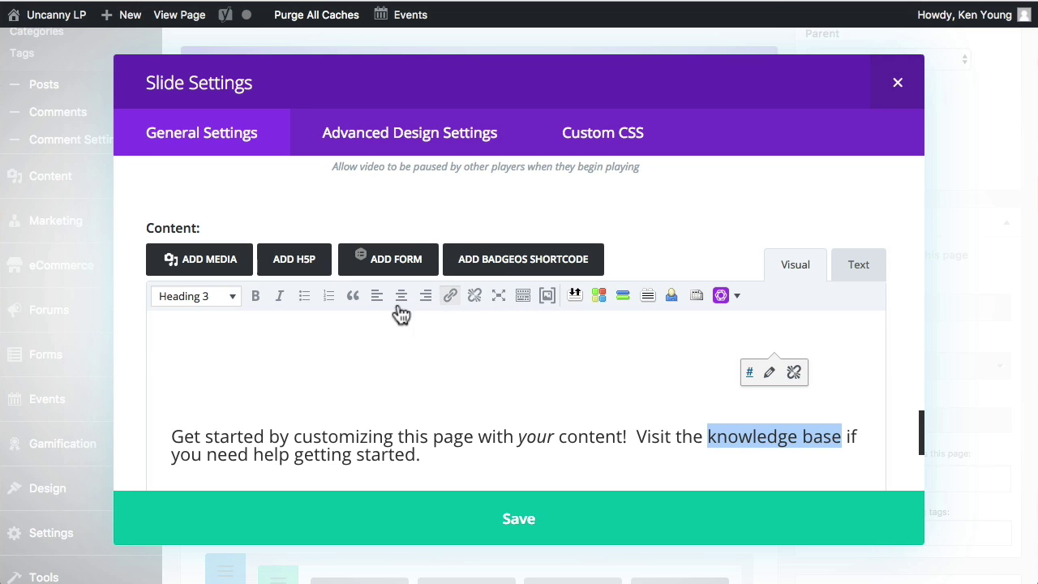
{"action": "left_click", "coordinate": [380, 455]}
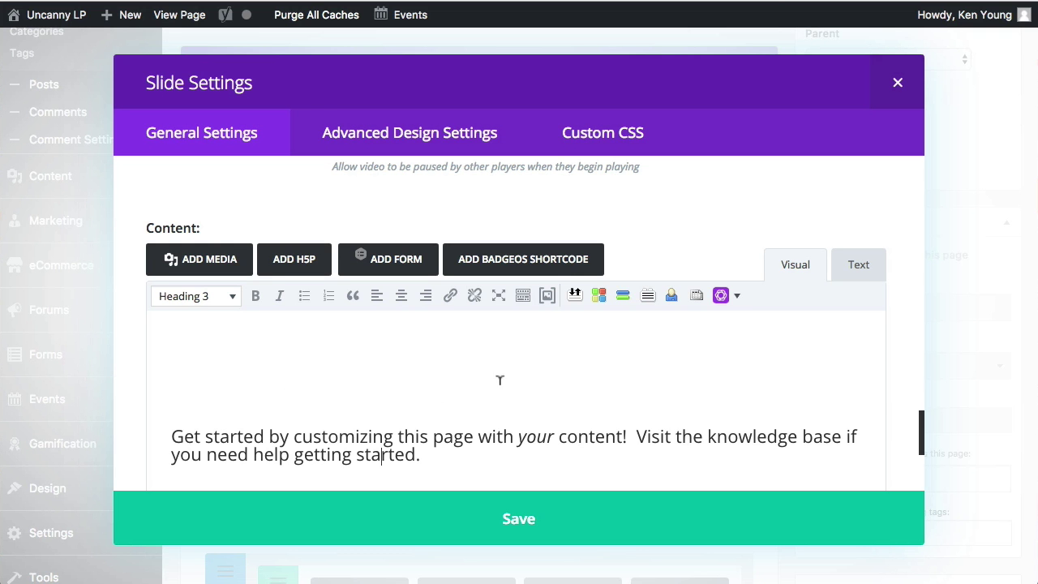
Check the slide's heading and button fields again, and close the slide and Slider settings without saving.
{"action": "scroll", "coordinate": [659, 268], "scroll_direction": "up", "scroll_amount": 3}
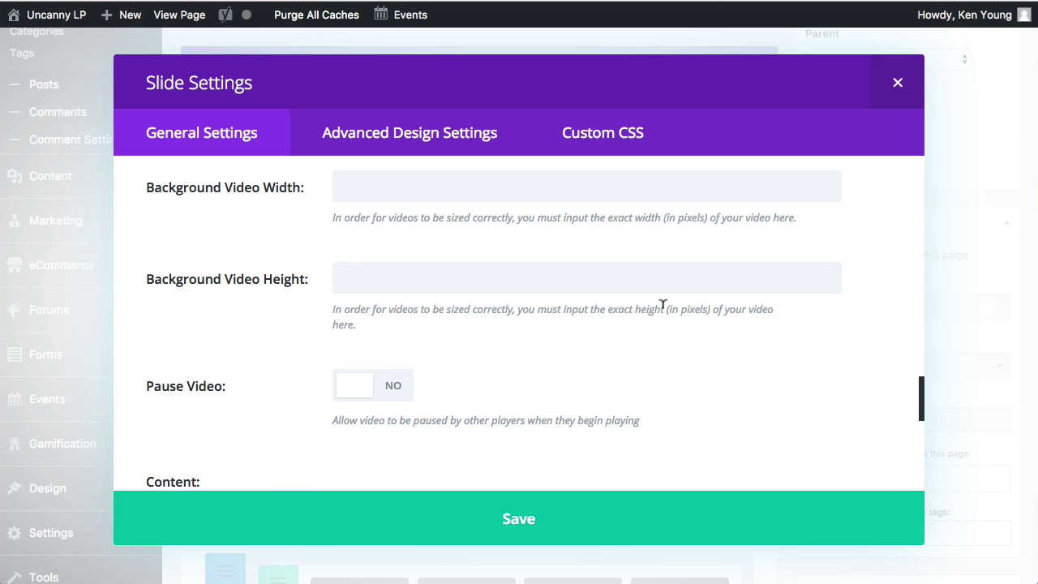
{"action": "scroll", "coordinate": [663, 304], "scroll_direction": "up", "scroll_amount": 10}
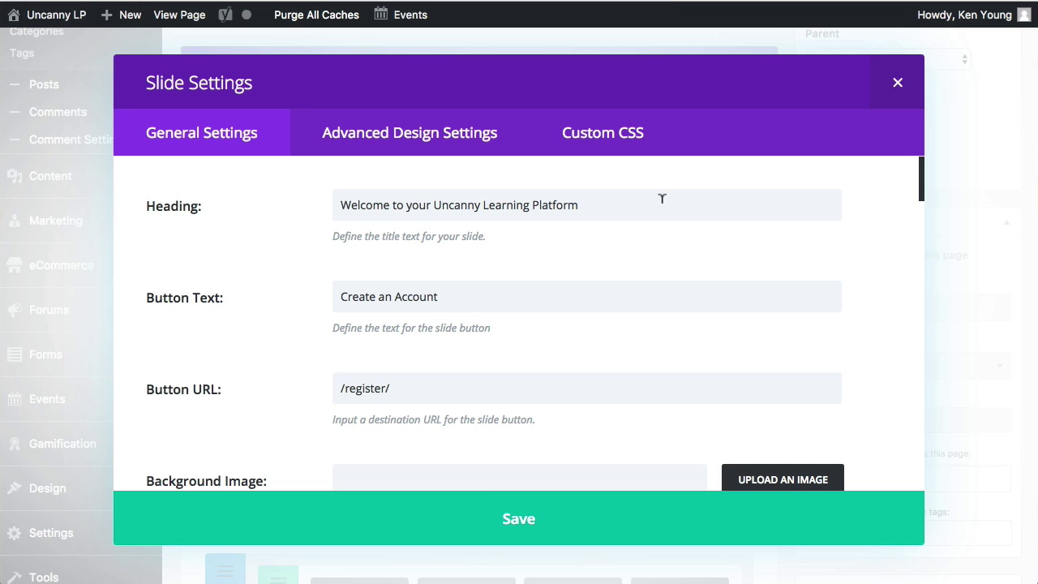
{"action": "left_click", "coordinate": [898, 82]}
{"action": "left_click", "coordinate": [898, 84]}
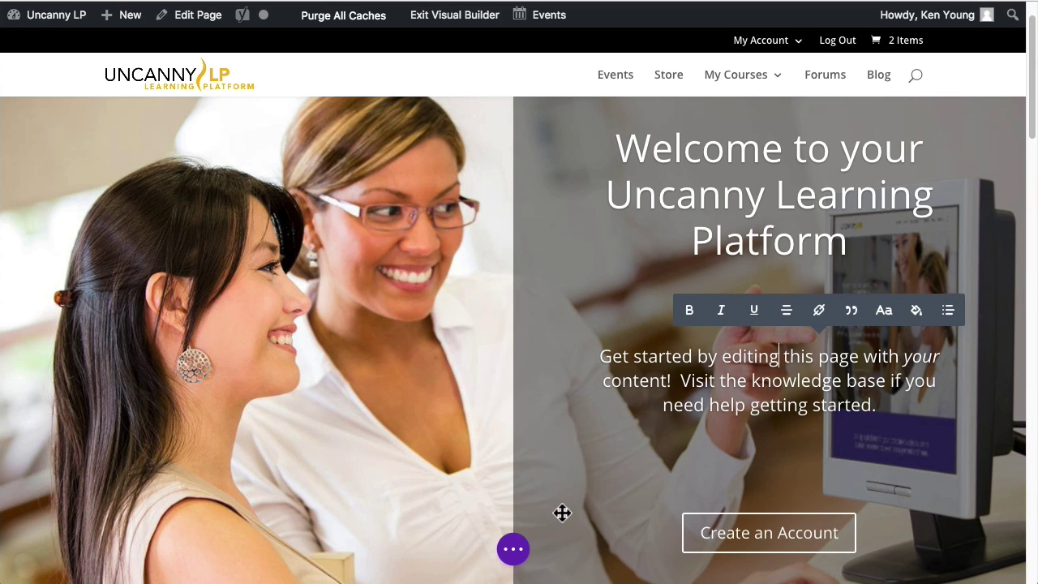
Expand the visual builder's page controls and open the welcome banner's Slider module settings.
{"action": "left_click", "coordinate": [514, 551]}
{"action": "scroll", "coordinate": [406, 552], "scroll_direction": "down", "scroll_amount": 2}
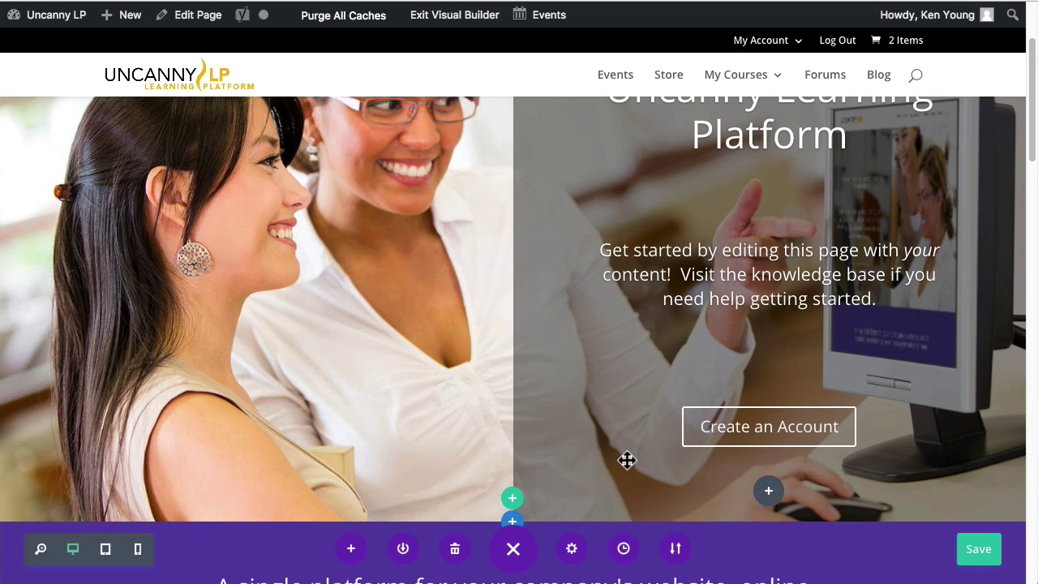
{"action": "scroll", "coordinate": [568, 422], "scroll_direction": "up", "scroll_amount": 3}
{"action": "mouse_move", "coordinate": [612, 170]}
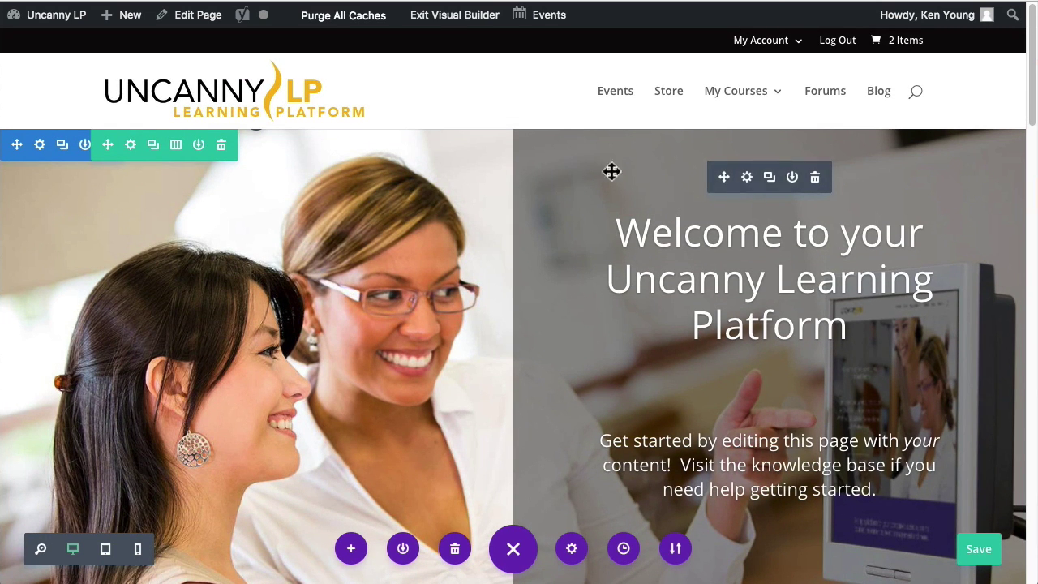
{"action": "left_click", "coordinate": [748, 180]}
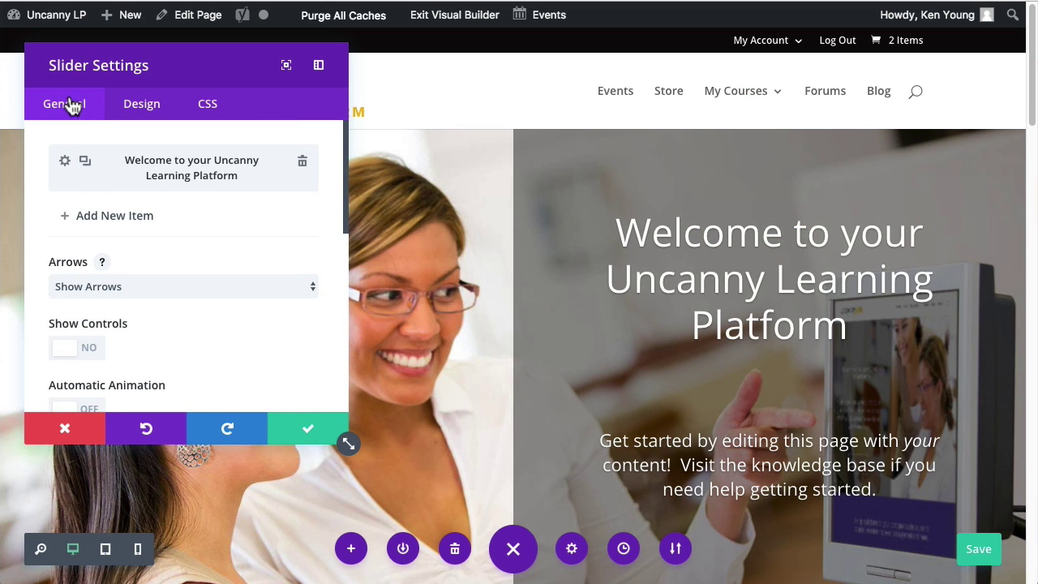
Review the general settings of the "Welcome to your Uncanny Learning Platform" slide in the visual builder, and return to the Slider settings.
{"action": "left_click", "coordinate": [65, 164]}
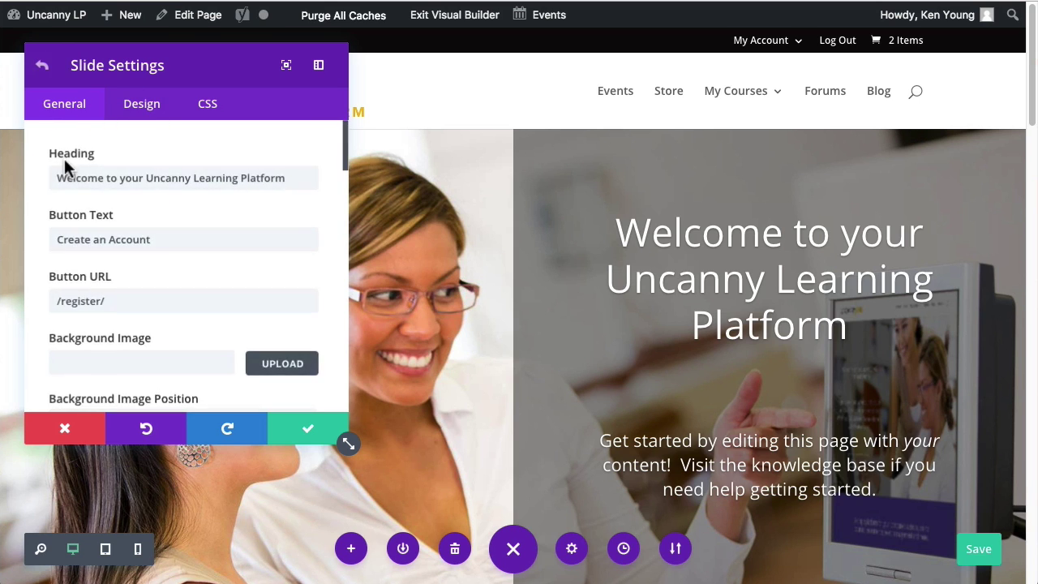
{"action": "scroll", "coordinate": [248, 235], "scroll_direction": "down", "scroll_amount": 5}
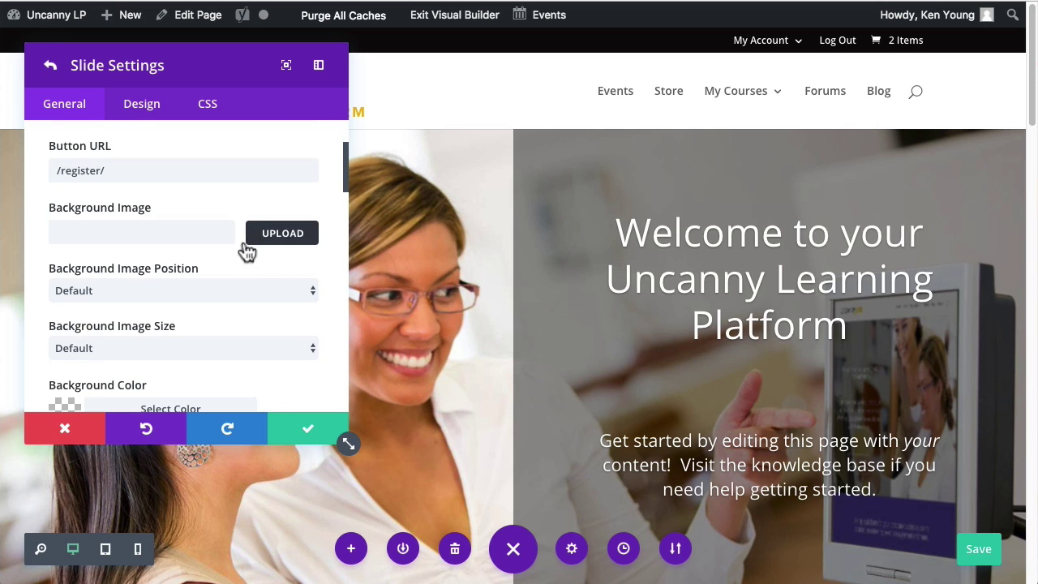
{"action": "scroll", "coordinate": [246, 291], "scroll_direction": "down", "scroll_amount": 15}
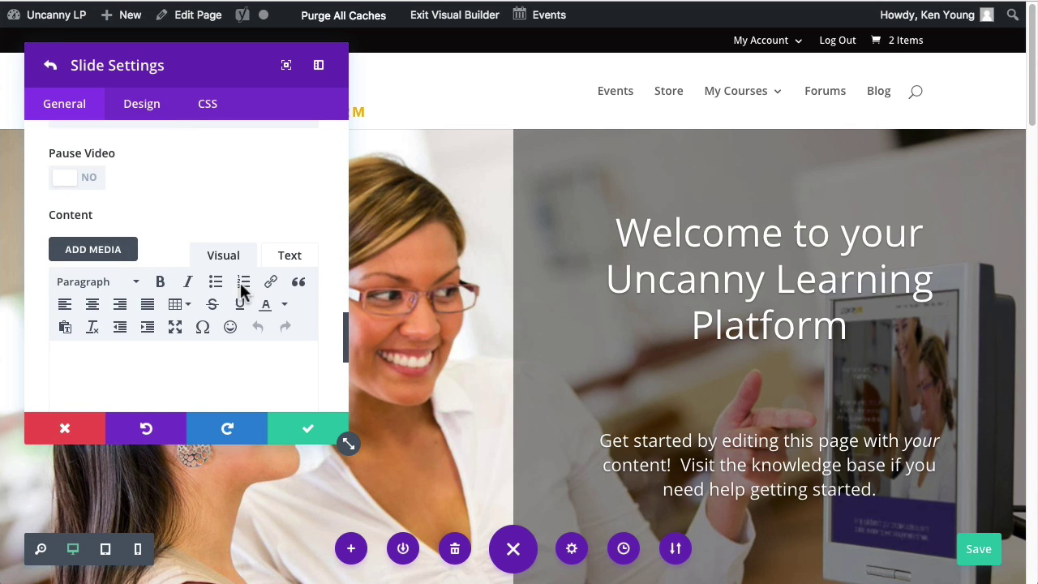
{"action": "scroll", "coordinate": [243, 294], "scroll_direction": "up", "scroll_amount": 20}
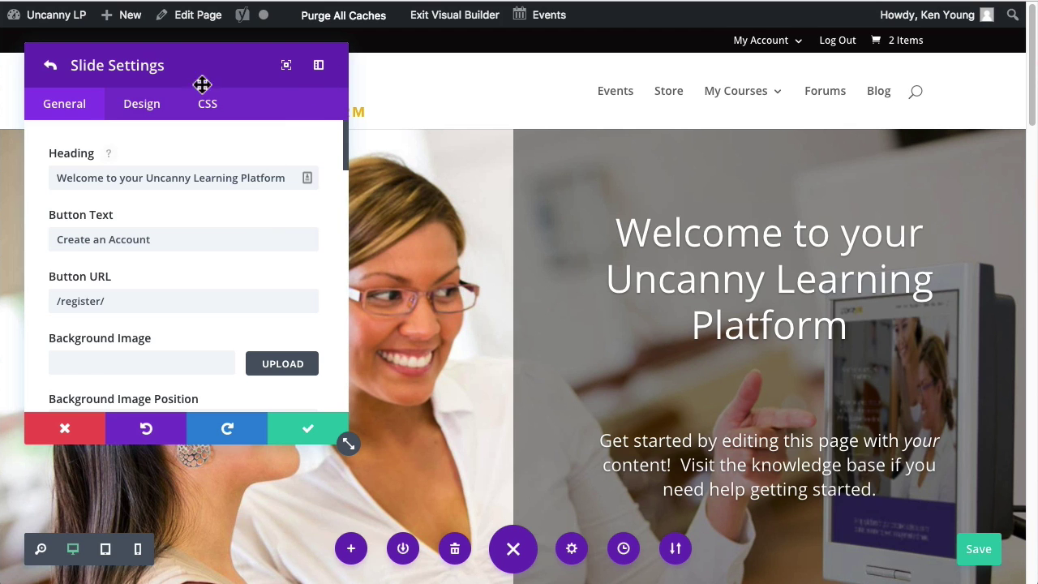
{"action": "left_click", "coordinate": [50, 66]}
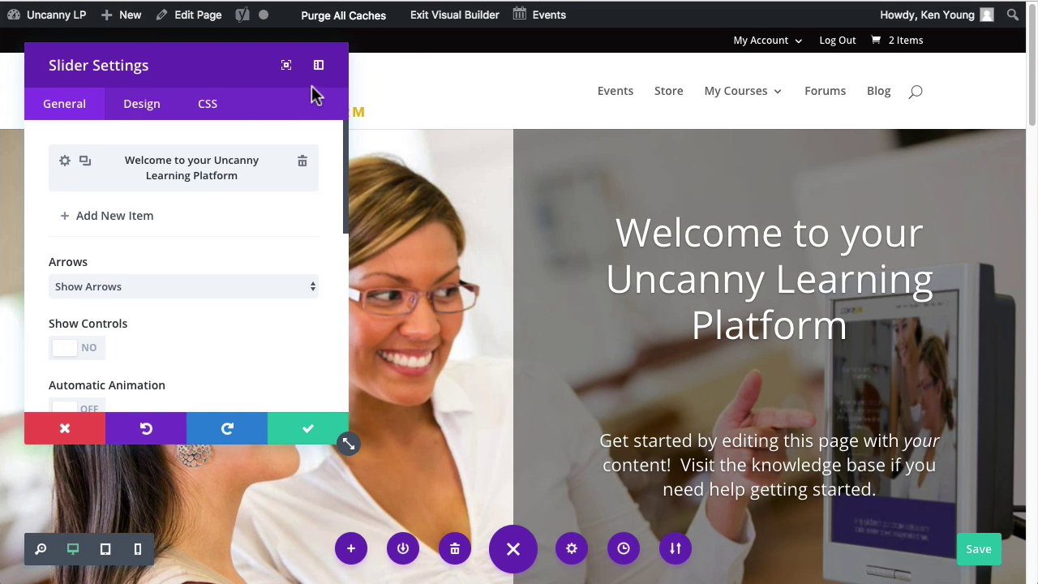
Discard the Slider module's unsaved changes in the visual builder and check the welcome banner on the page.
{"action": "left_click", "coordinate": [415, 93]}
{"action": "left_click", "coordinate": [69, 429]}
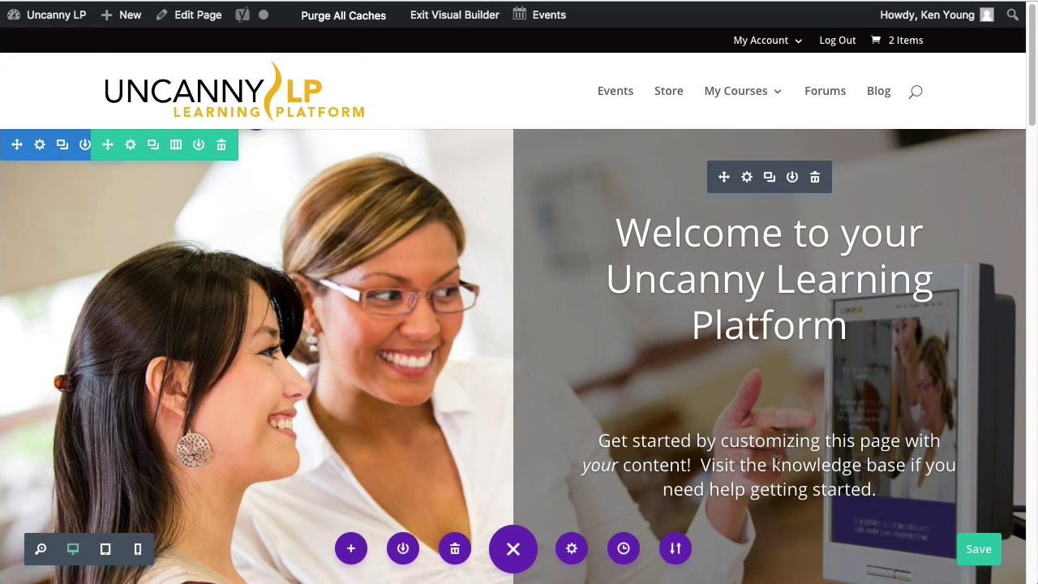
{"action": "scroll", "coordinate": [775, 456], "scroll_direction": "down", "scroll_amount": 2}
{"action": "scroll", "coordinate": [770, 487], "scroll_direction": "down", "scroll_amount": 2}
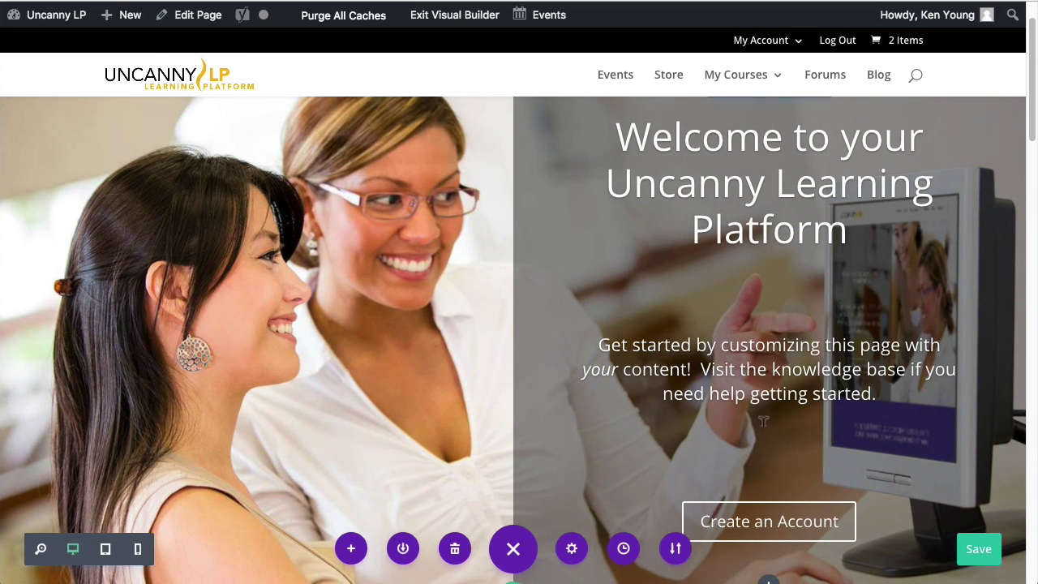
{"action": "scroll", "coordinate": [766, 438], "scroll_direction": "up", "scroll_amount": 2}
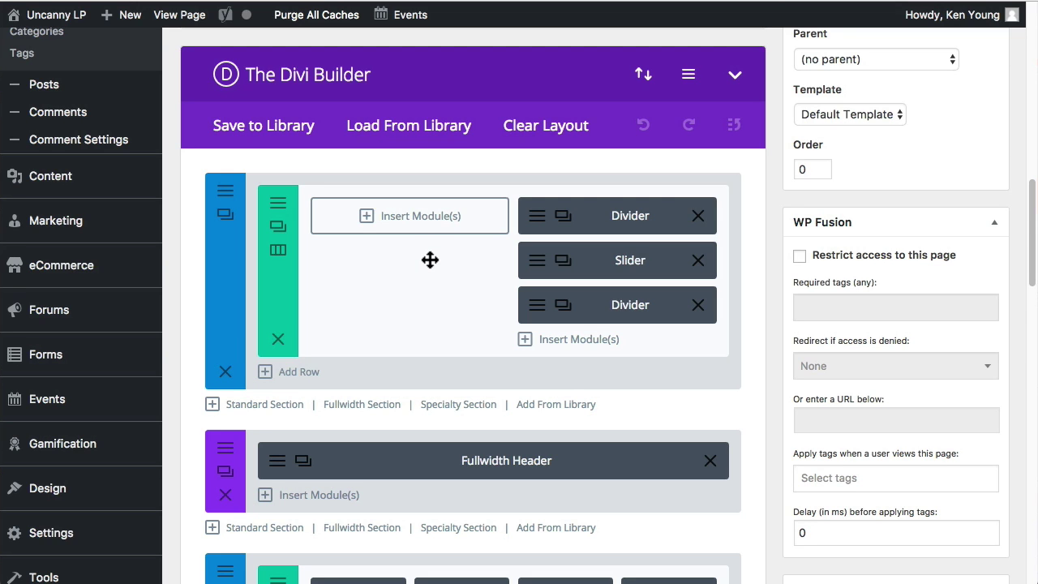
Review the first Divider's settings and the first row's column layout options in the Divi Builder, closing both unchanged.
{"action": "left_click", "coordinate": [538, 222]}
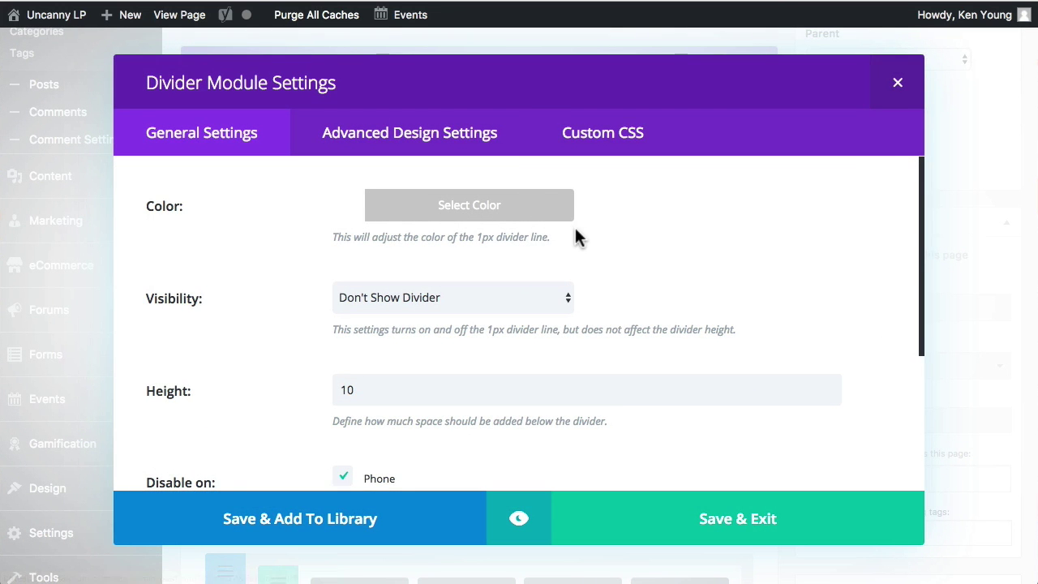
{"action": "left_click", "coordinate": [903, 86]}
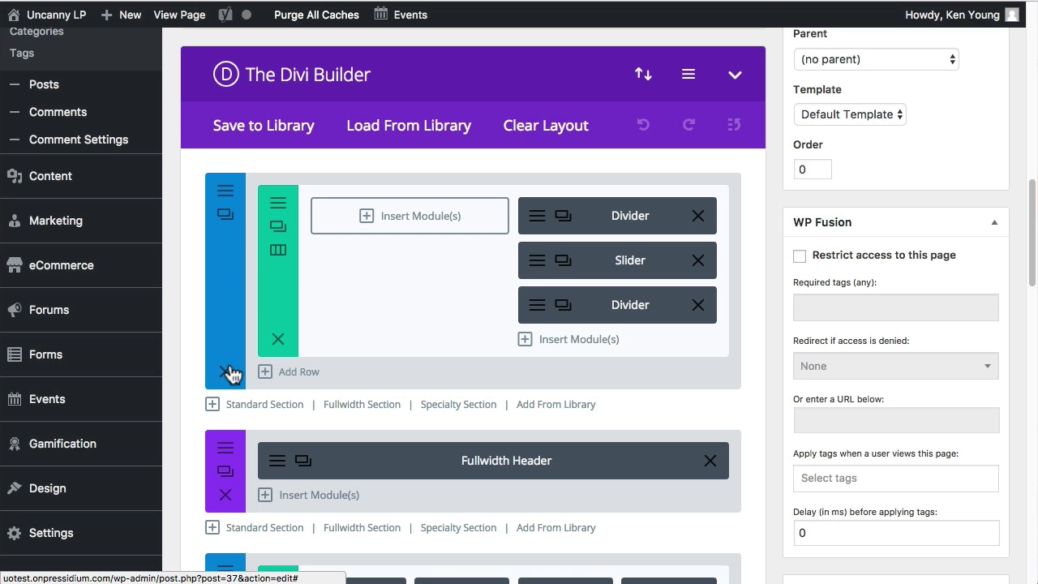
{"action": "left_click", "coordinate": [279, 253]}
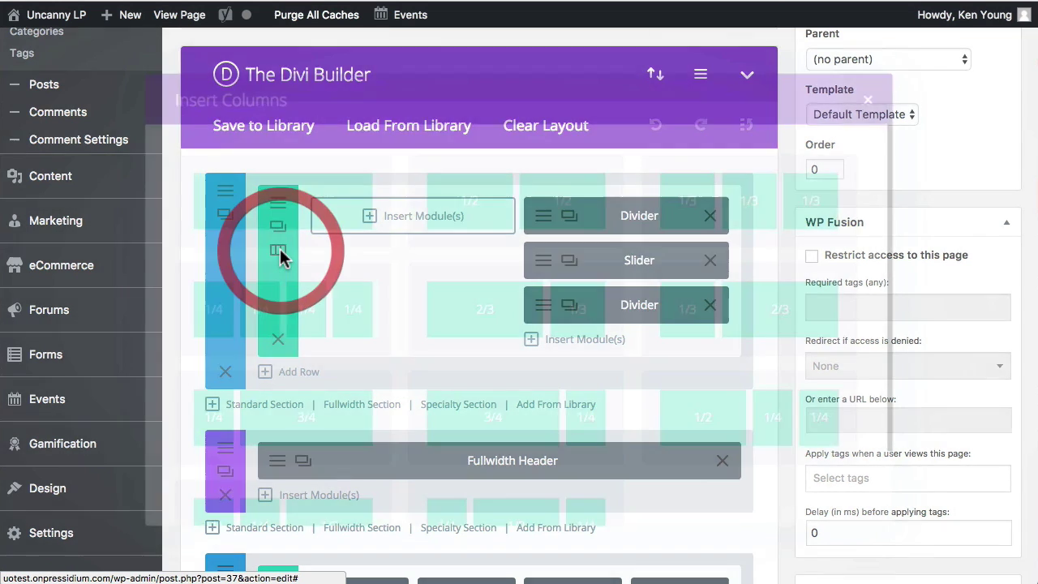
{"action": "scroll", "coordinate": [708, 458], "scroll_direction": "down", "scroll_amount": 2}
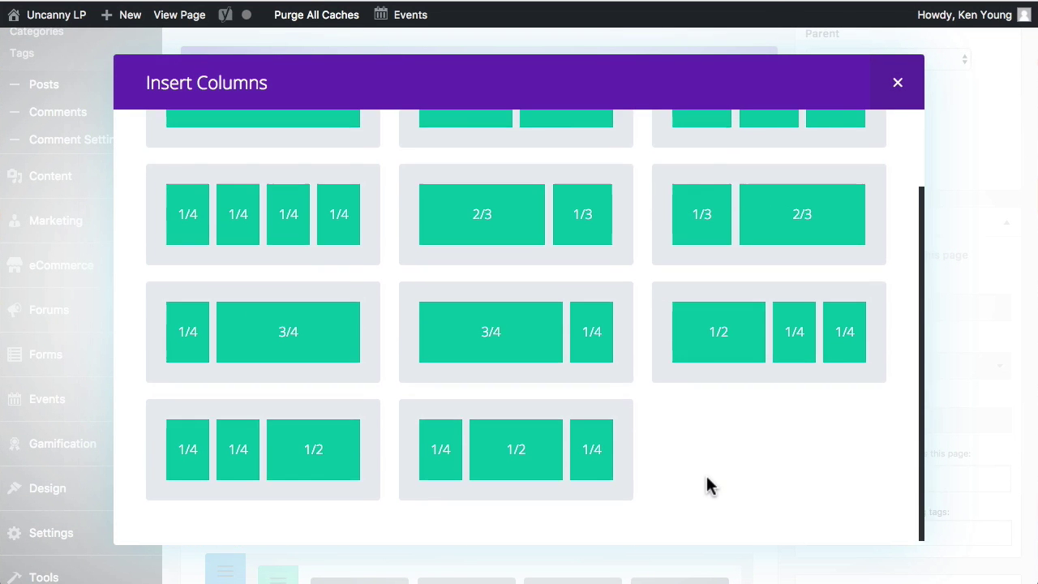
{"action": "scroll", "coordinate": [707, 475], "scroll_direction": "up", "scroll_amount": 2}
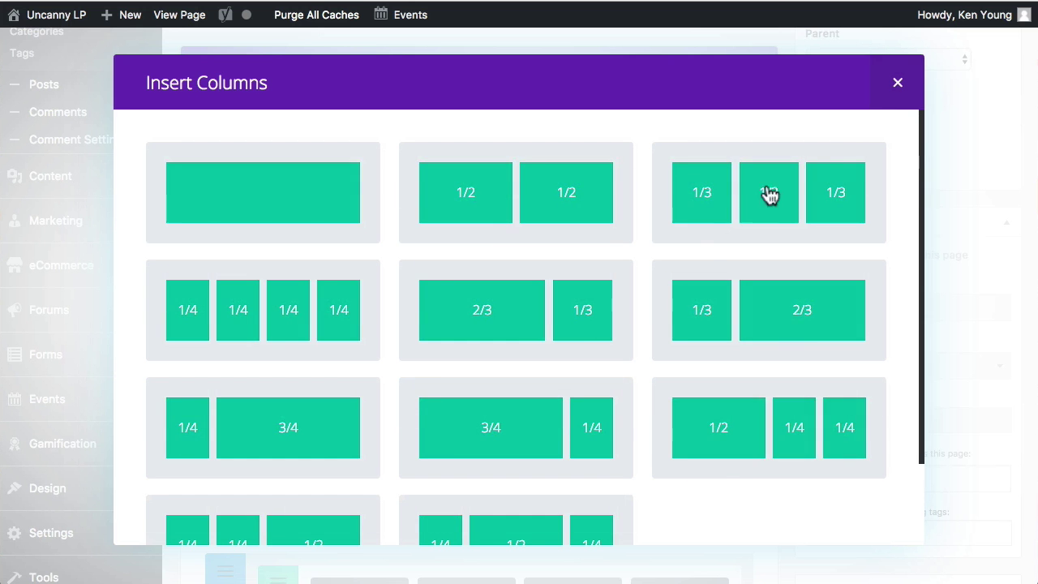
{"action": "left_click", "coordinate": [899, 88]}
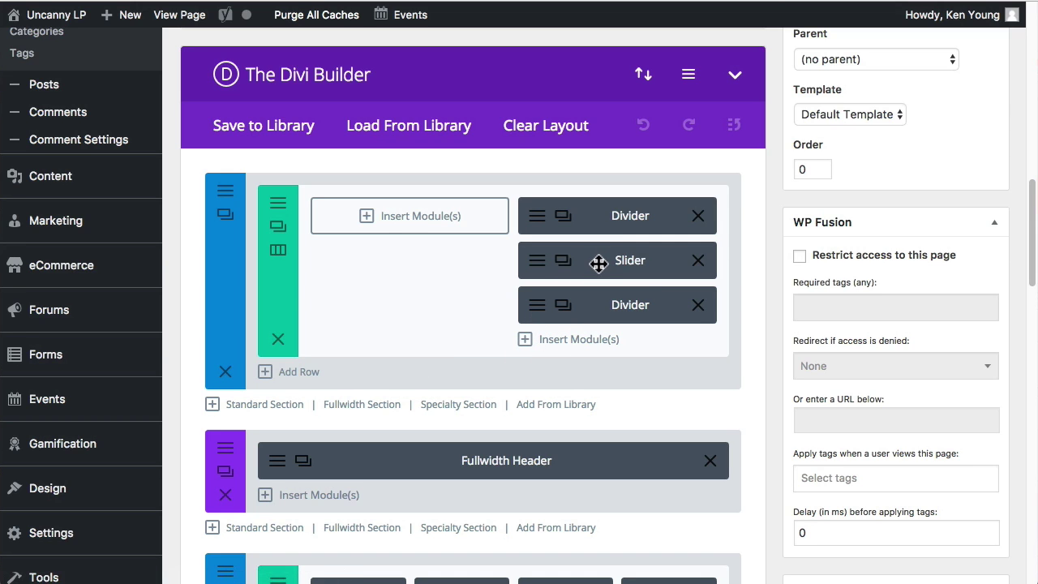
{"action": "mouse_move", "coordinate": [593, 259]}
{"action": "left_mouse_down"}
{"action": "mouse_move", "coordinate": [463, 251]}
{"action": "mouse_move", "coordinate": [331, 213]}
{"action": "mouse_move", "coordinate": [593, 271]}
{"action": "mouse_move", "coordinate": [565, 454]}
{"action": "mouse_move", "coordinate": [538, 492]}
{"action": "mouse_move", "coordinate": [345, 510]}
{"action": "mouse_move", "coordinate": [295, 480]}
{"action": "mouse_move", "coordinate": [543, 287]}
{"action": "mouse_move", "coordinate": [609, 244]}
{"action": "mouse_move", "coordinate": [610, 254]}
{"action": "left_mouse_up"}
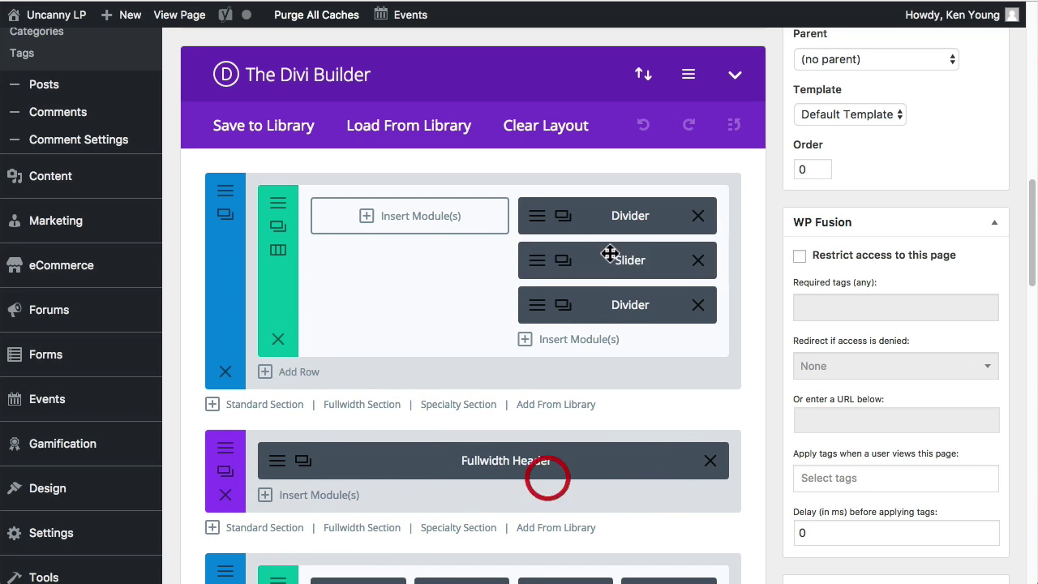
Open the first section's settings and review its background image, parallax effect, custom padding and device options.
{"action": "scroll", "coordinate": [475, 501], "scroll_direction": "down", "scroll_amount": 1}
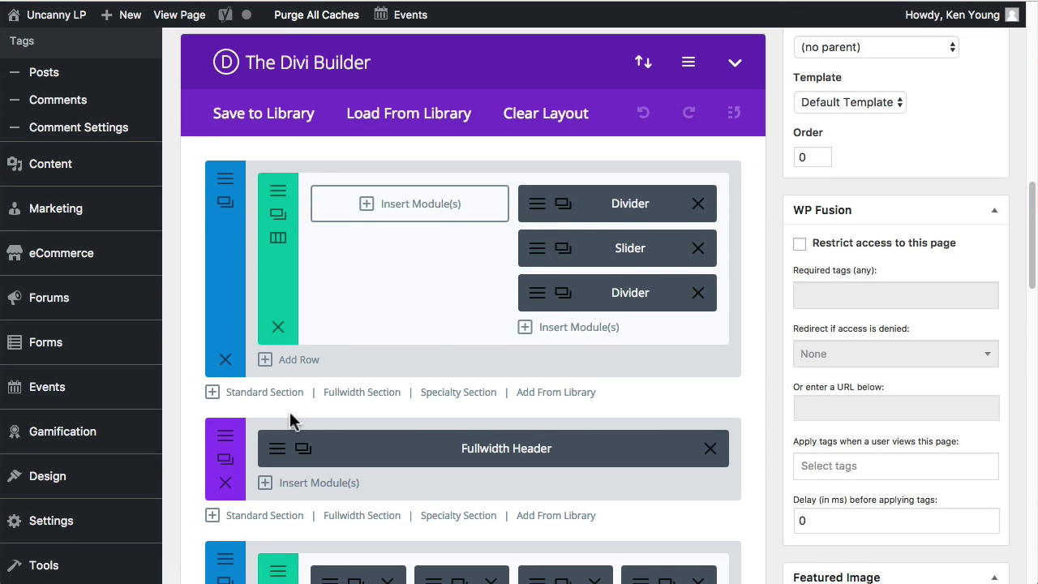
{"action": "left_click", "coordinate": [226, 178]}
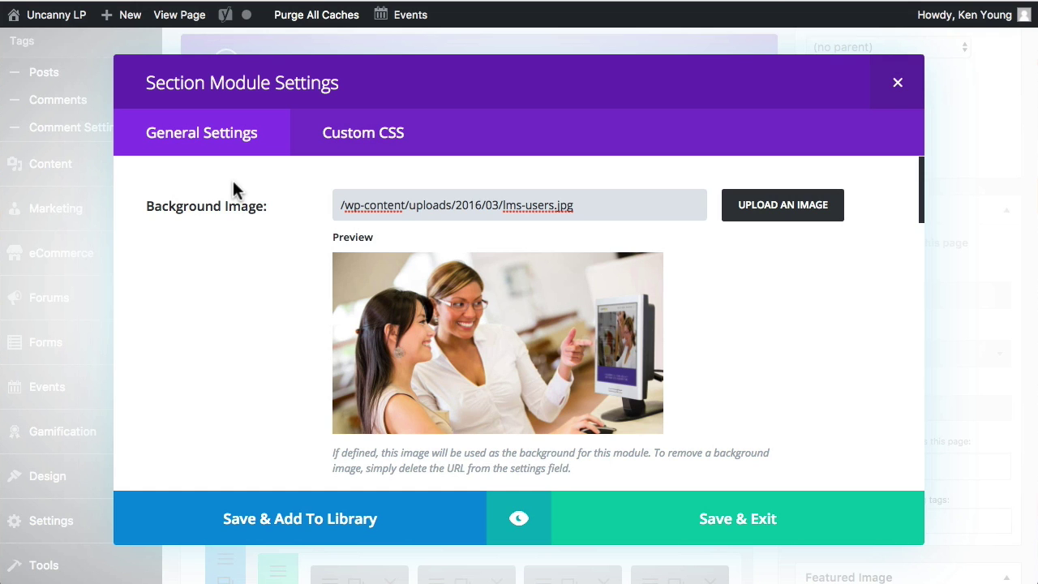
{"action": "scroll", "coordinate": [685, 301], "scroll_direction": "down", "scroll_amount": 1}
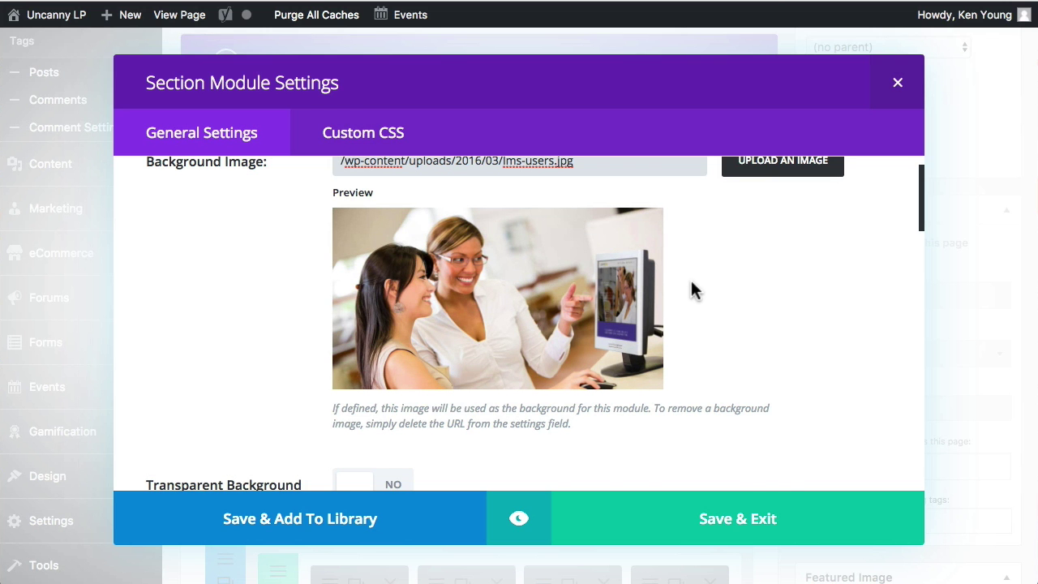
{"action": "scroll", "coordinate": [686, 284], "scroll_direction": "down", "scroll_amount": 10}
{"action": "scroll", "coordinate": [635, 338], "scroll_direction": "down", "scroll_amount": 10}
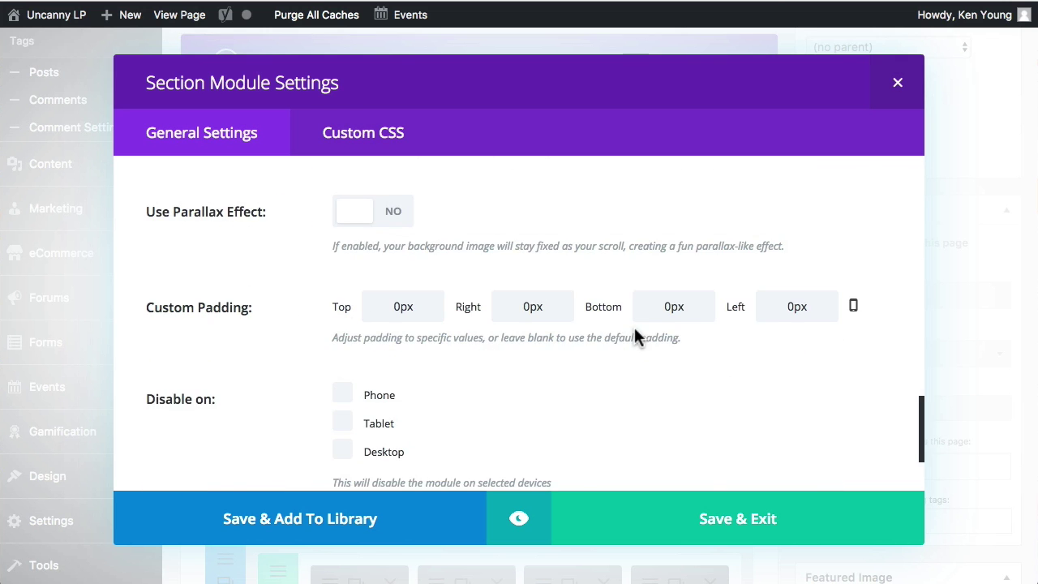
{"action": "scroll", "coordinate": [634, 338], "scroll_direction": "up", "scroll_amount": 9}
{"action": "scroll", "coordinate": [635, 337], "scroll_direction": "up", "scroll_amount": 10}
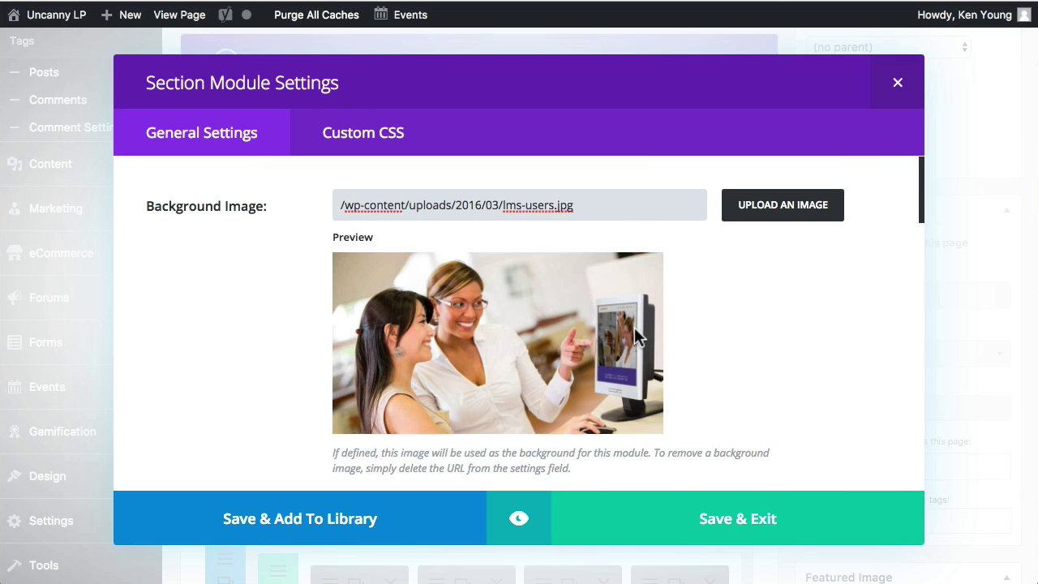
Review the first section's background color, background video, inner shadow and Custom CSS options, and close its settings without saving.
{"action": "scroll", "coordinate": [690, 321], "scroll_direction": "down", "scroll_amount": 5}
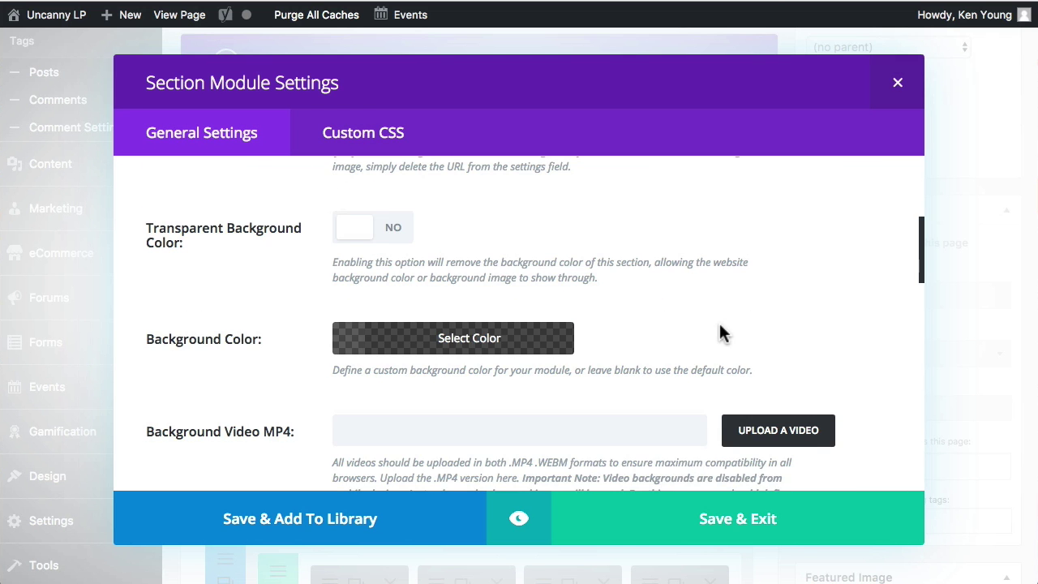
{"action": "scroll", "coordinate": [716, 318], "scroll_direction": "down", "scroll_amount": 2}
{"action": "scroll", "coordinate": [711, 322], "scroll_direction": "down", "scroll_amount": 8}
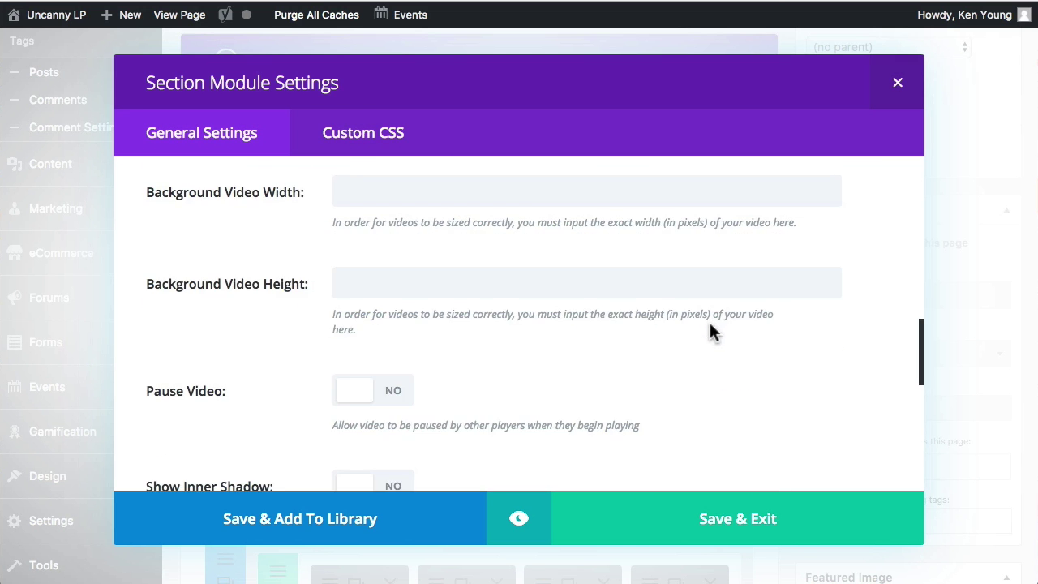
{"action": "scroll", "coordinate": [710, 321], "scroll_direction": "up", "scroll_amount": 8}
{"action": "scroll", "coordinate": [710, 319], "scroll_direction": "up", "scroll_amount": 1}
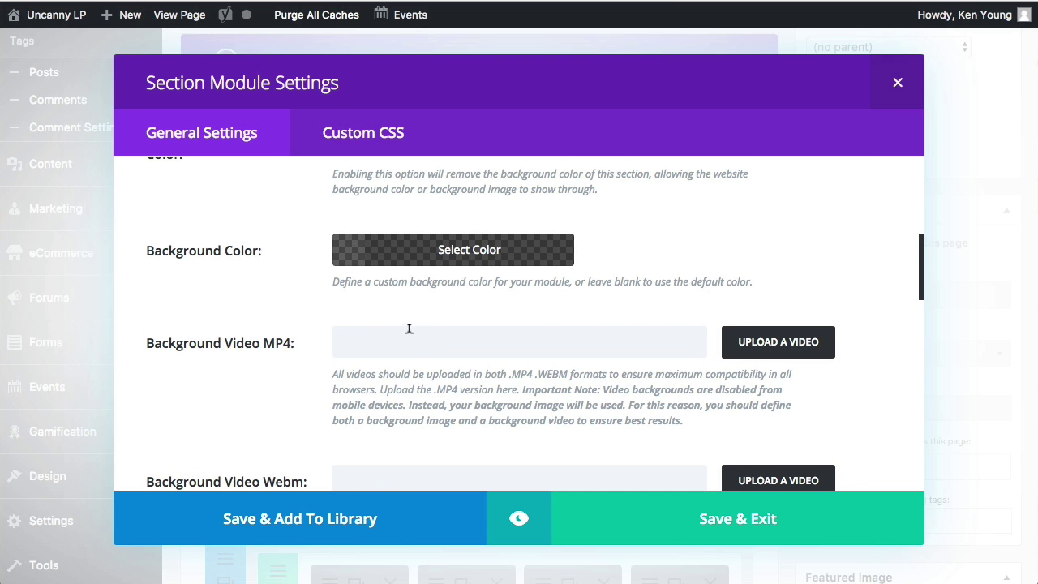
{"action": "scroll", "coordinate": [409, 329], "scroll_direction": "down", "scroll_amount": 3}
{"action": "scroll", "coordinate": [409, 332], "scroll_direction": "up", "scroll_amount": 4}
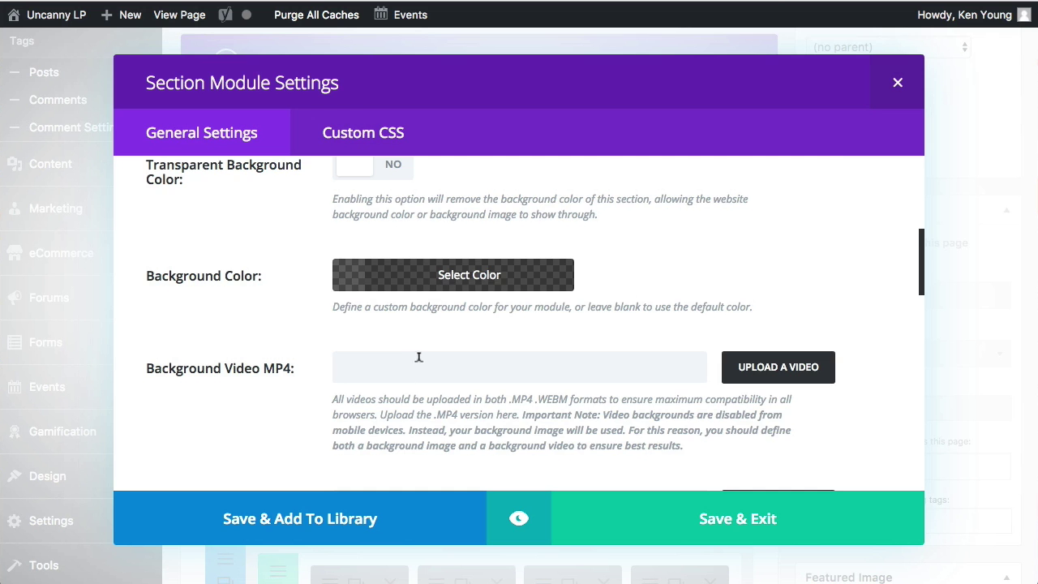
{"action": "scroll", "coordinate": [417, 361], "scroll_direction": "up", "scroll_amount": 5}
{"action": "scroll", "coordinate": [457, 378], "scroll_direction": "down", "scroll_amount": 3}
{"action": "scroll", "coordinate": [454, 369], "scroll_direction": "down", "scroll_amount": 7}
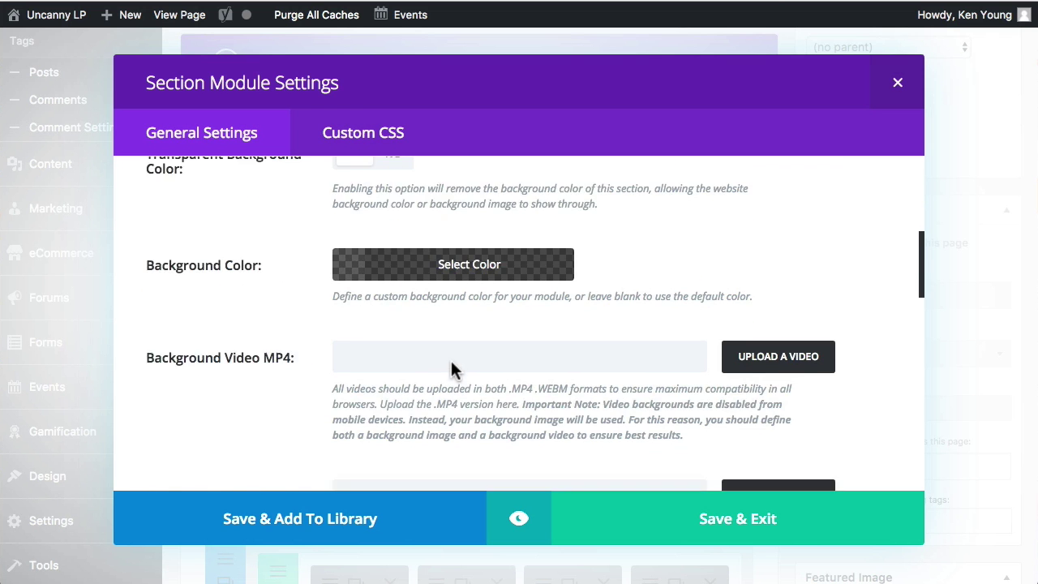
{"action": "scroll", "coordinate": [473, 372], "scroll_direction": "down", "scroll_amount": 8}
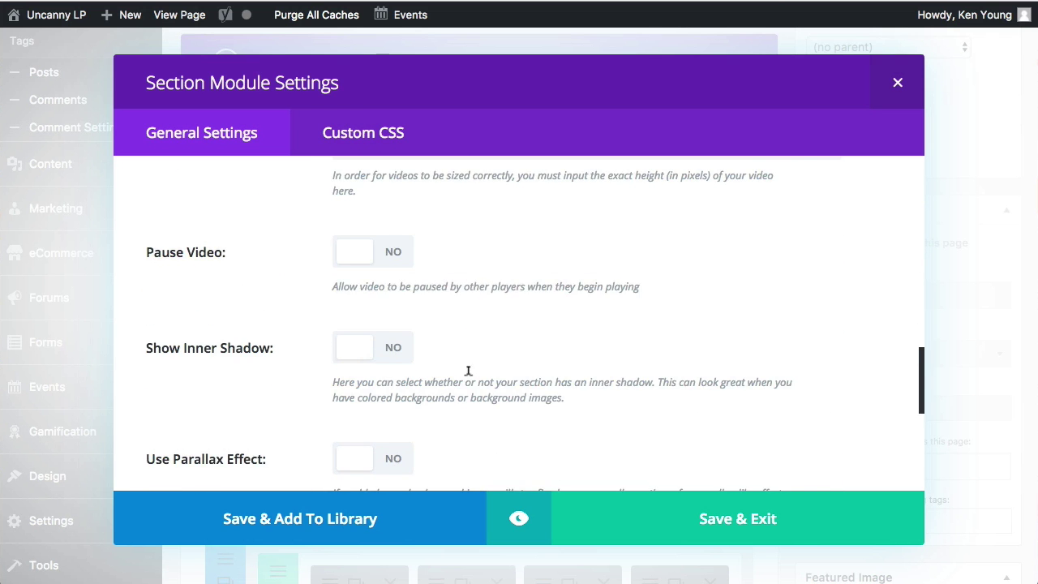
{"action": "left_click", "coordinate": [393, 138]}
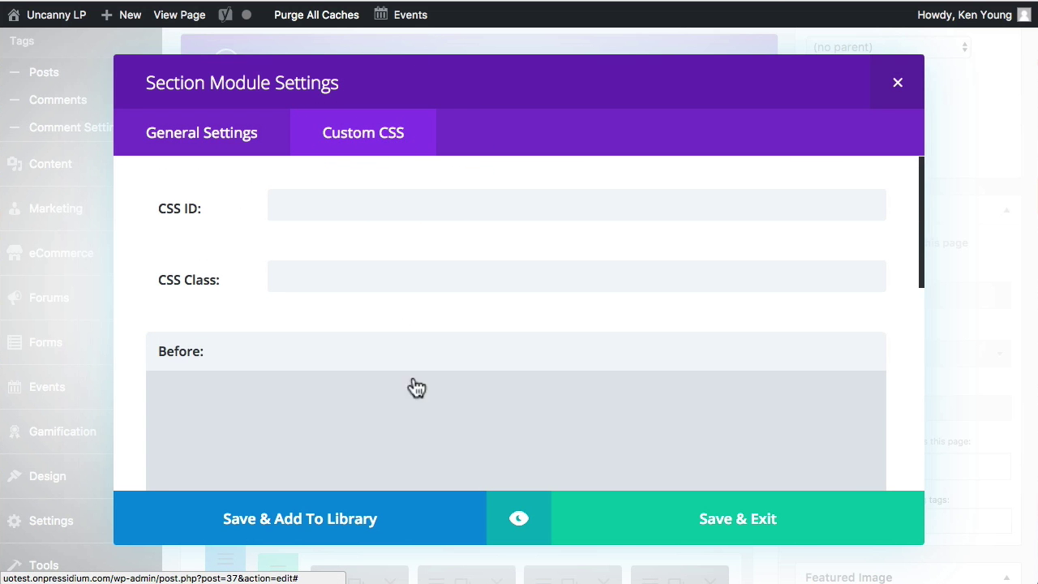
{"action": "left_click", "coordinate": [898, 85]}
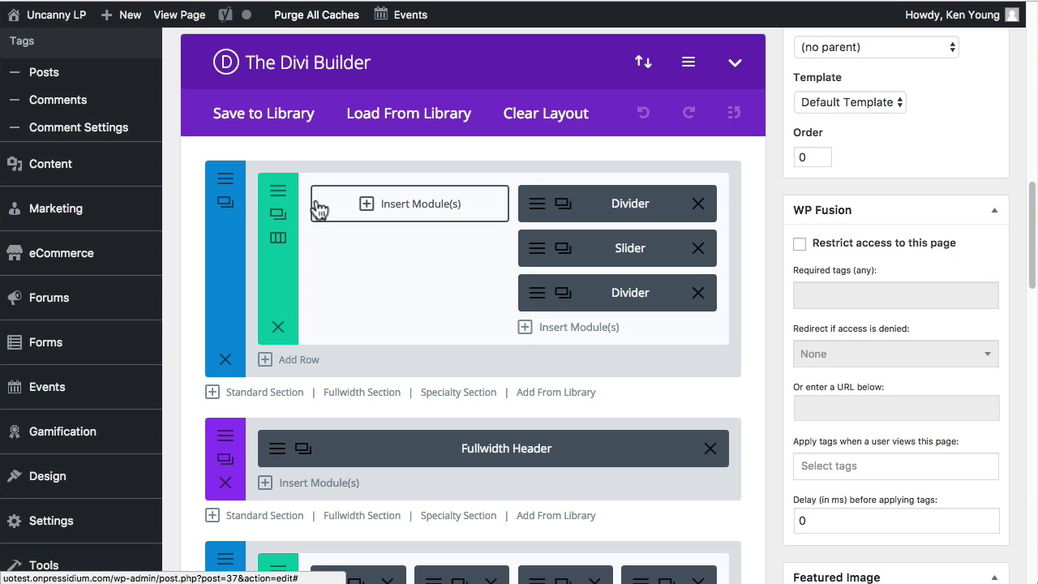
Open the fullwidth section's settings, review its background color, inner shadow, padding, device and Custom CSS options, and close them without saving.
{"action": "scroll", "coordinate": [341, 322], "scroll_direction": "down", "scroll_amount": 3}
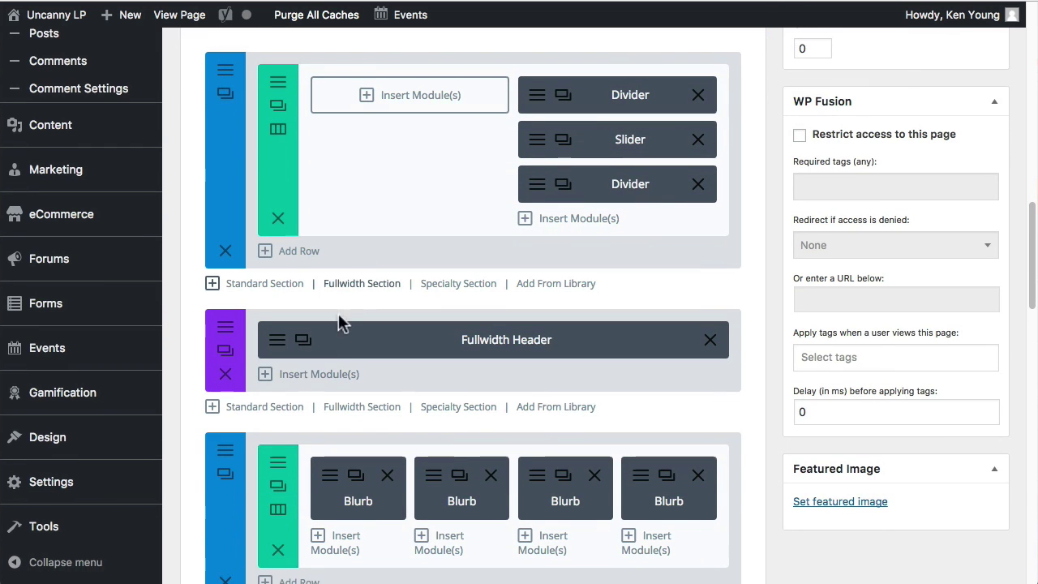
{"action": "left_click", "coordinate": [226, 340]}
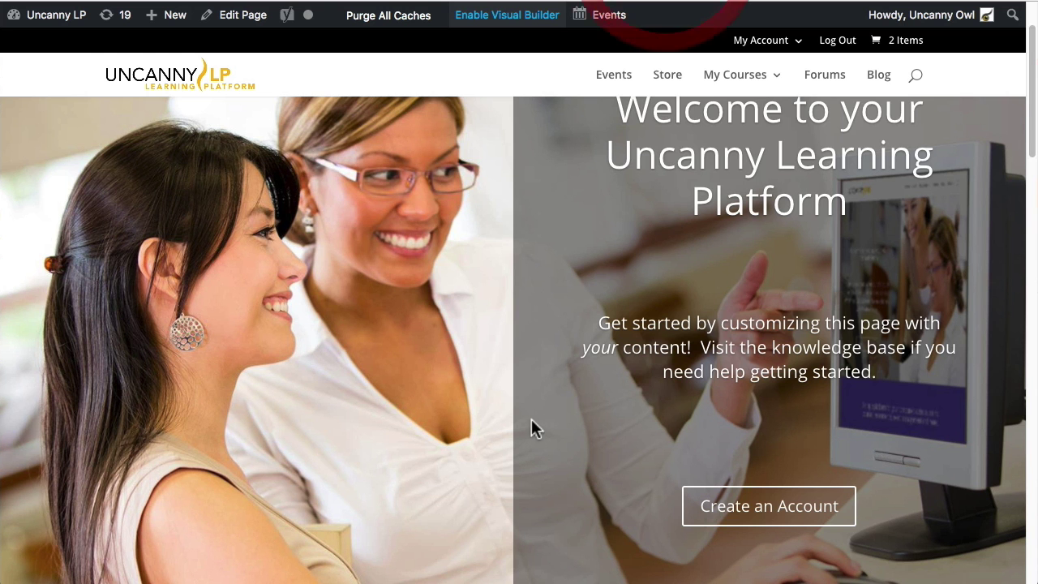
{"action": "scroll", "coordinate": [532, 420], "scroll_direction": "down", "scroll_amount": 5}
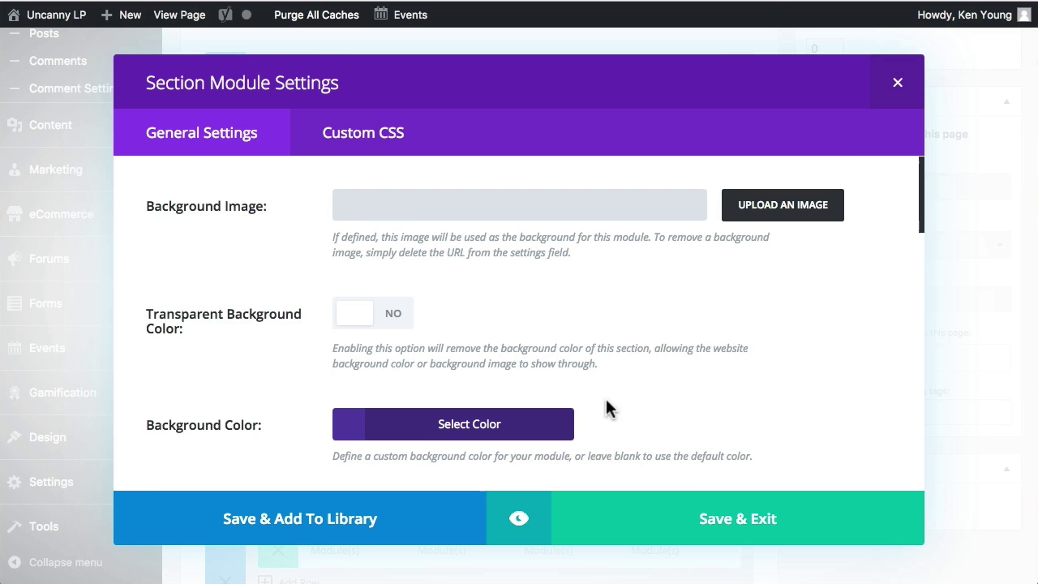
{"action": "scroll", "coordinate": [609, 410], "scroll_direction": "down", "scroll_amount": 1}
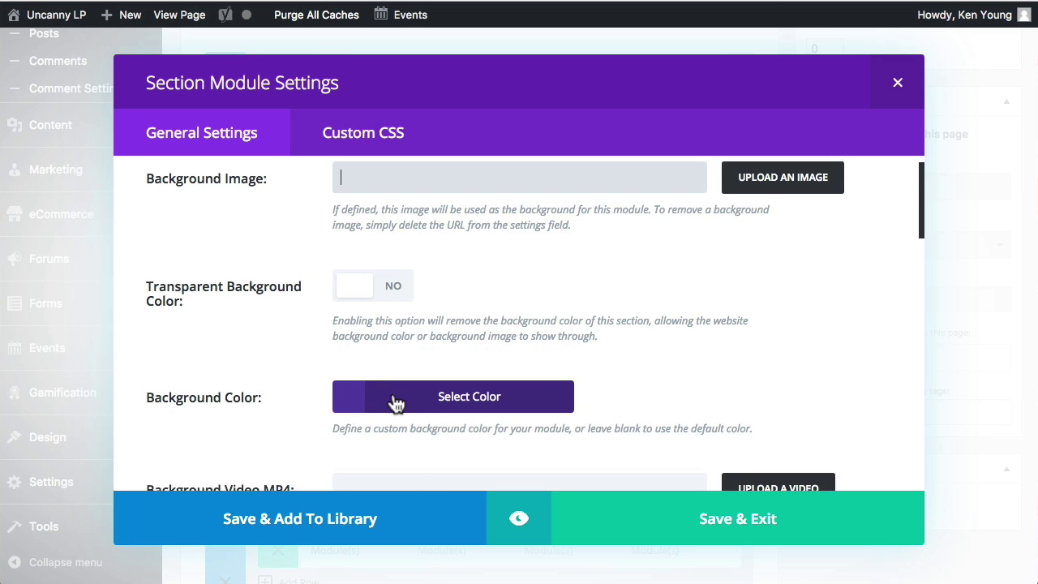
{"action": "scroll", "coordinate": [568, 370], "scroll_direction": "down", "scroll_amount": 15}
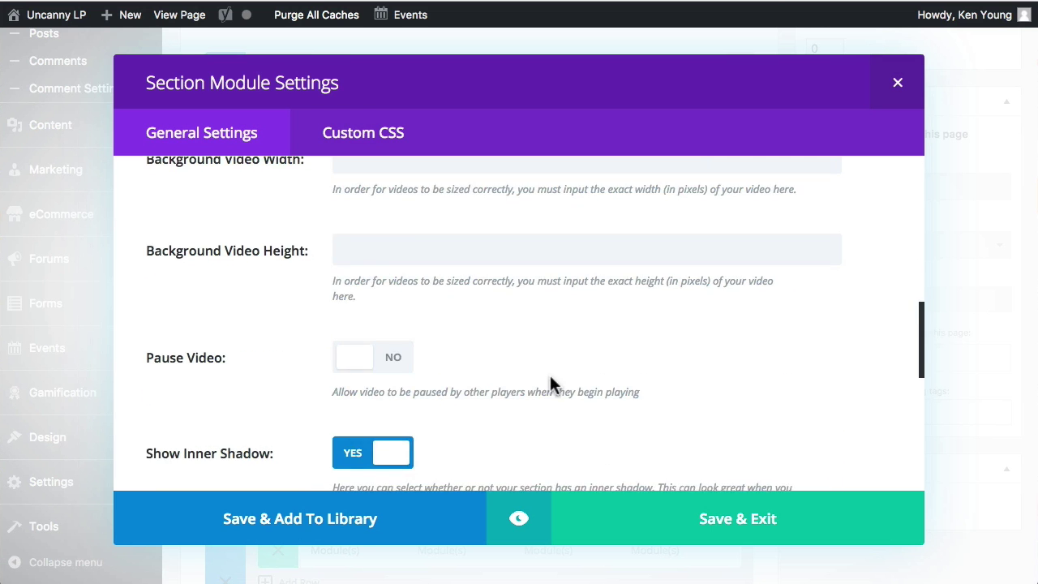
{"action": "scroll", "coordinate": [548, 364], "scroll_direction": "down", "scroll_amount": 3}
{"action": "scroll", "coordinate": [547, 364], "scroll_direction": "up", "scroll_amount": 3}
{"action": "scroll", "coordinate": [548, 364], "scroll_direction": "down", "scroll_amount": 3}
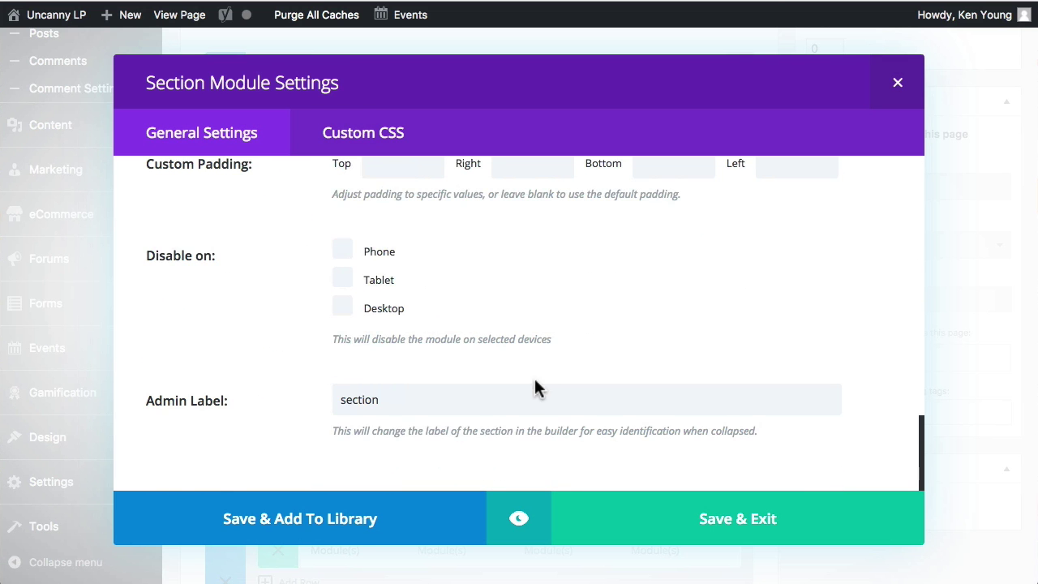
{"action": "scroll", "coordinate": [379, 397], "scroll_direction": "up", "scroll_amount": 15}
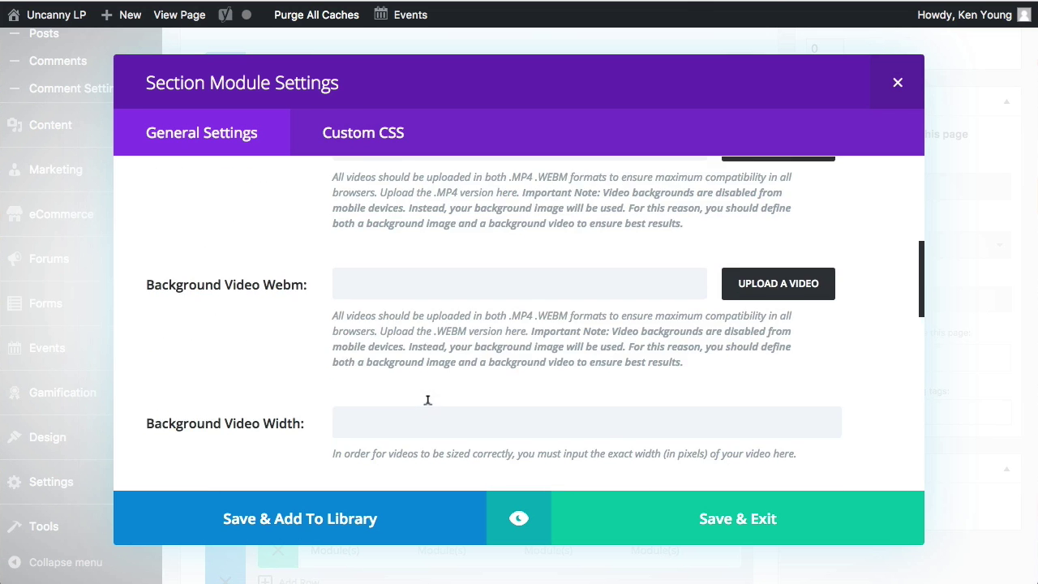
{"action": "left_click", "coordinate": [375, 133]}
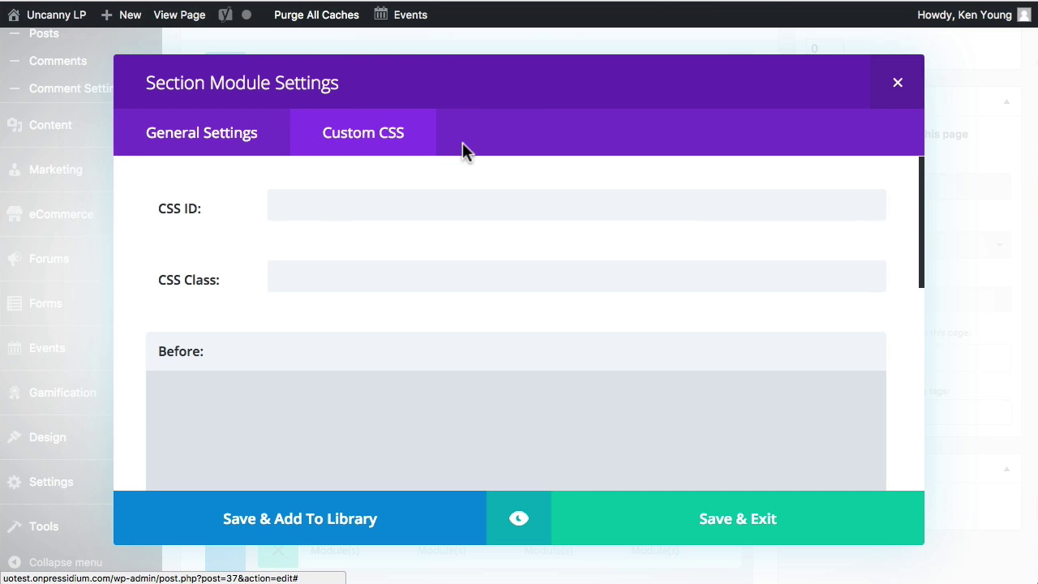
{"action": "left_click", "coordinate": [898, 85]}
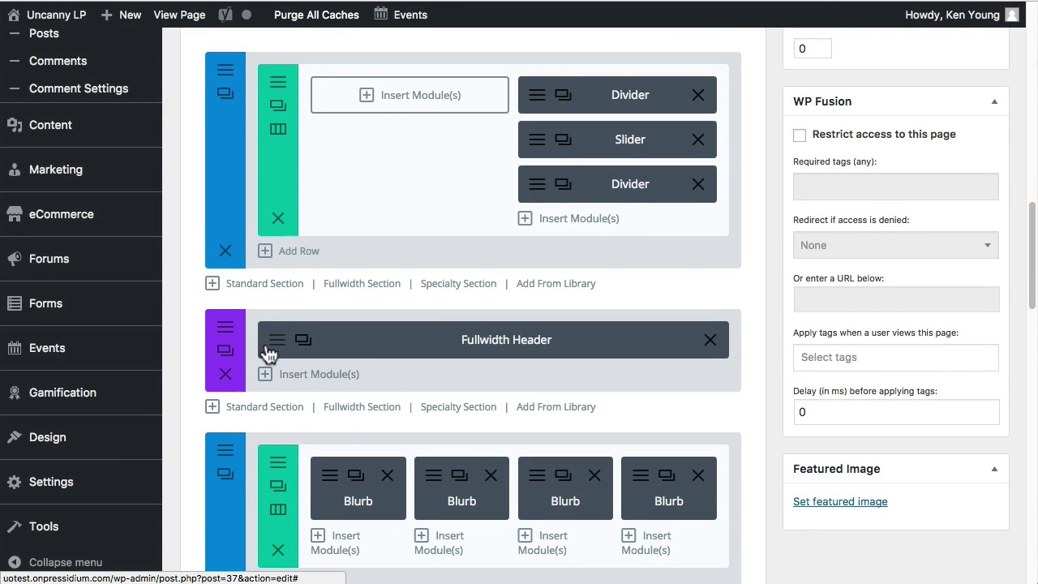
Open the Fullwidth Header module's settings, review its title text, button, logo and device options, and close them without saving.
{"action": "left_click", "coordinate": [274, 345]}
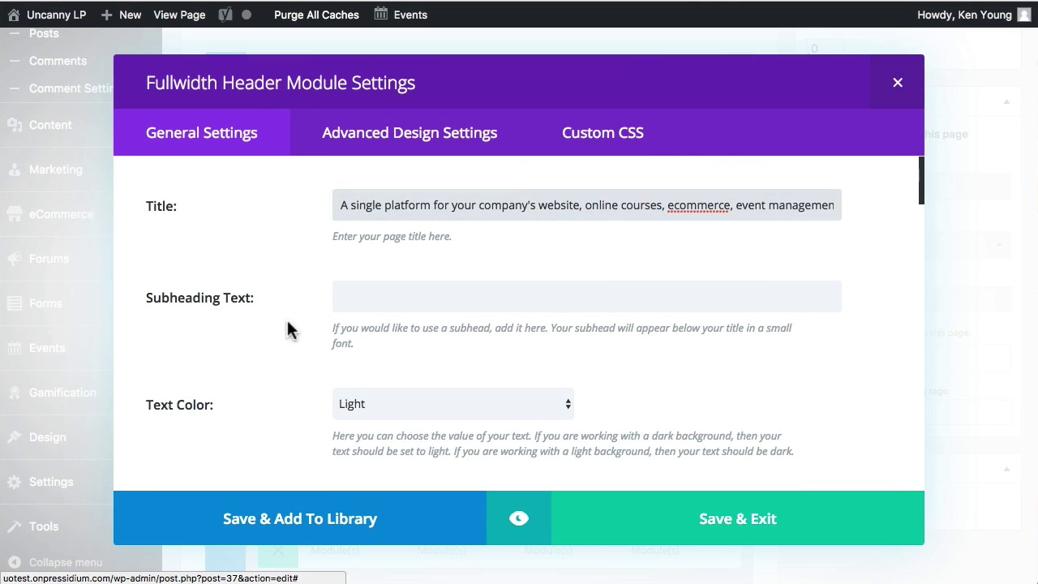
{"action": "left_click_drag", "start_coordinate": [353, 201], "coordinate": [863, 192]}
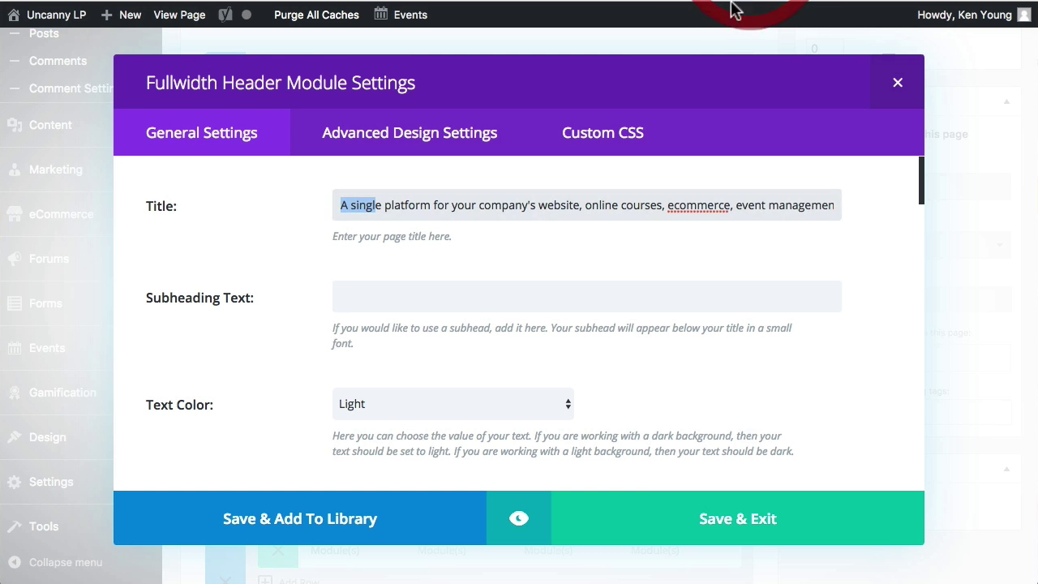
{"action": "left_click_drag", "start_coordinate": [584, 205], "coordinate": [833, 209]}
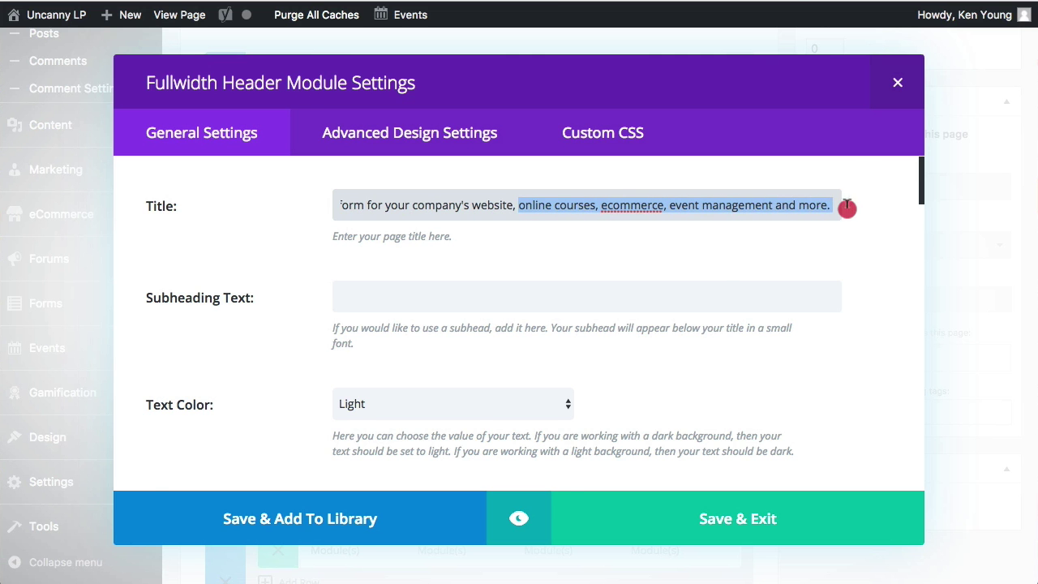
{"action": "scroll", "coordinate": [621, 345], "scroll_direction": "down", "scroll_amount": 5}
{"action": "scroll", "coordinate": [611, 350], "scroll_direction": "down", "scroll_amount": 10}
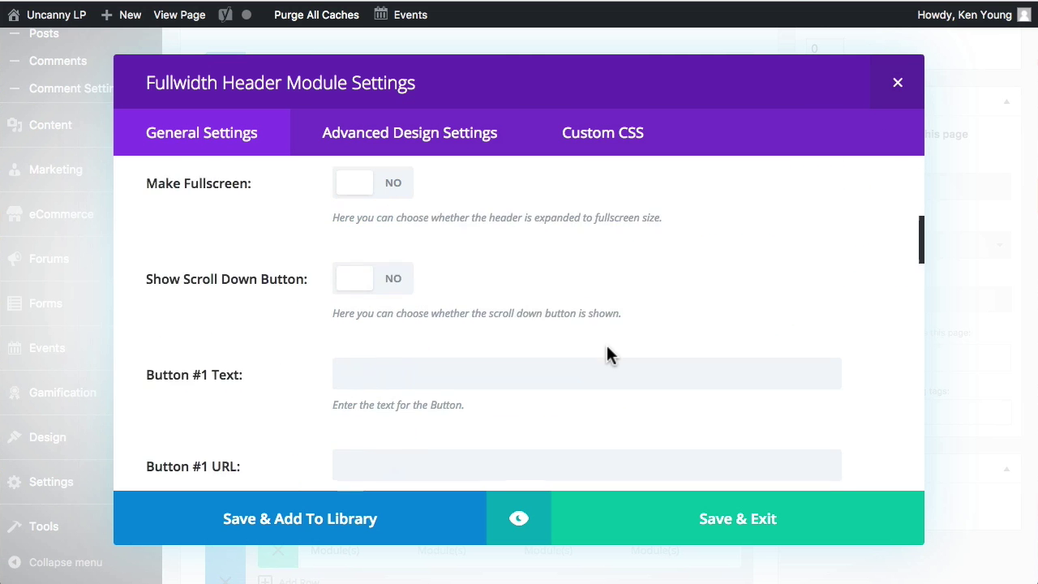
{"action": "scroll", "coordinate": [598, 345], "scroll_direction": "down", "scroll_amount": 5}
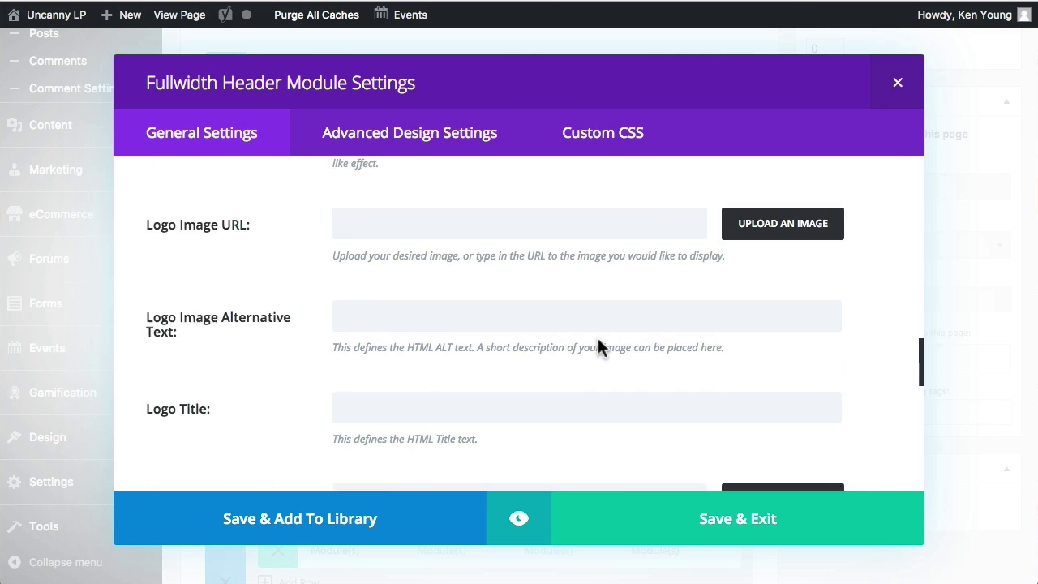
{"action": "scroll", "coordinate": [598, 347], "scroll_direction": "up", "scroll_amount": 5}
{"action": "scroll", "coordinate": [656, 339], "scroll_direction": "down", "scroll_amount": 6}
{"action": "scroll", "coordinate": [654, 338], "scroll_direction": "down", "scroll_amount": 10}
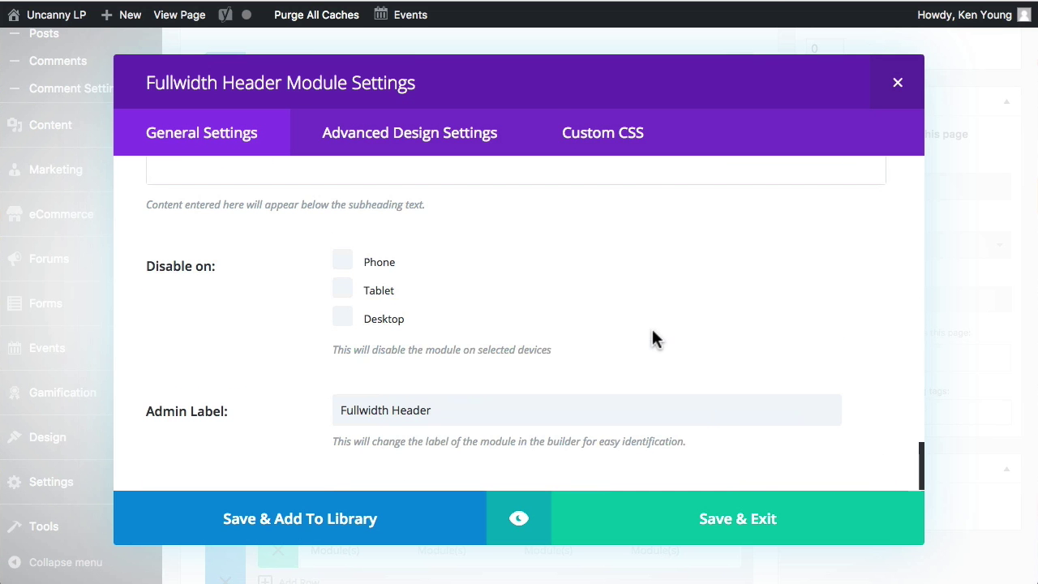
{"action": "left_click", "coordinate": [899, 86]}
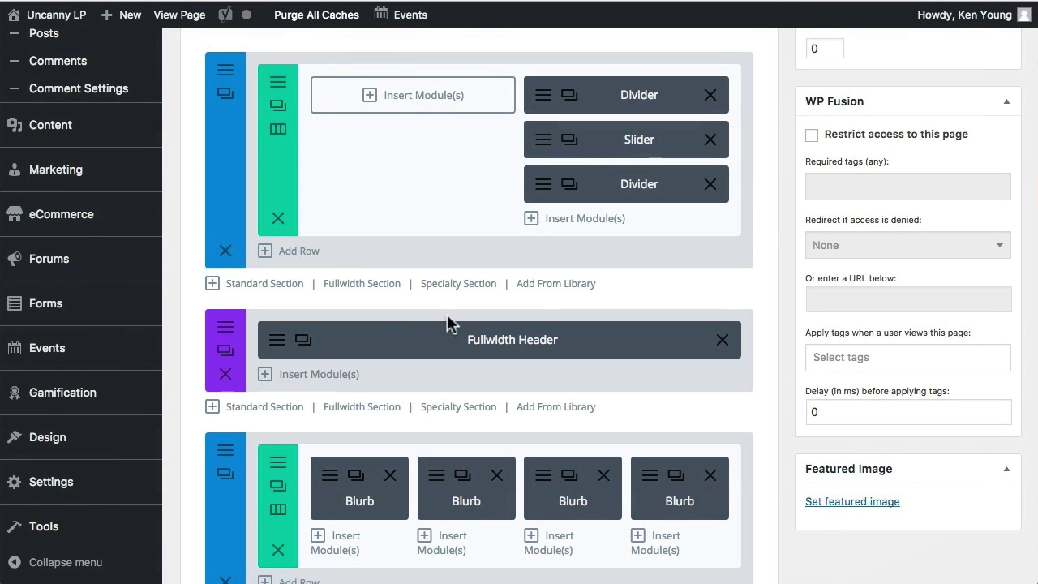
Open the first Blurb module's settings and review its title, URL, Use Icon option and the available icons.
{"action": "scroll", "coordinate": [448, 315], "scroll_direction": "down", "scroll_amount": 5}
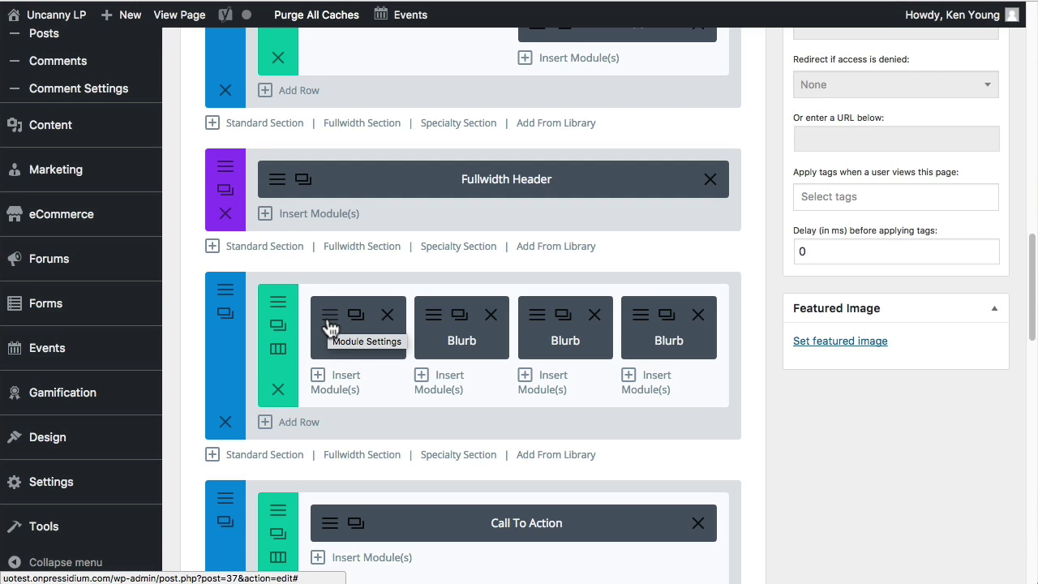
{"action": "left_click", "coordinate": [331, 324]}
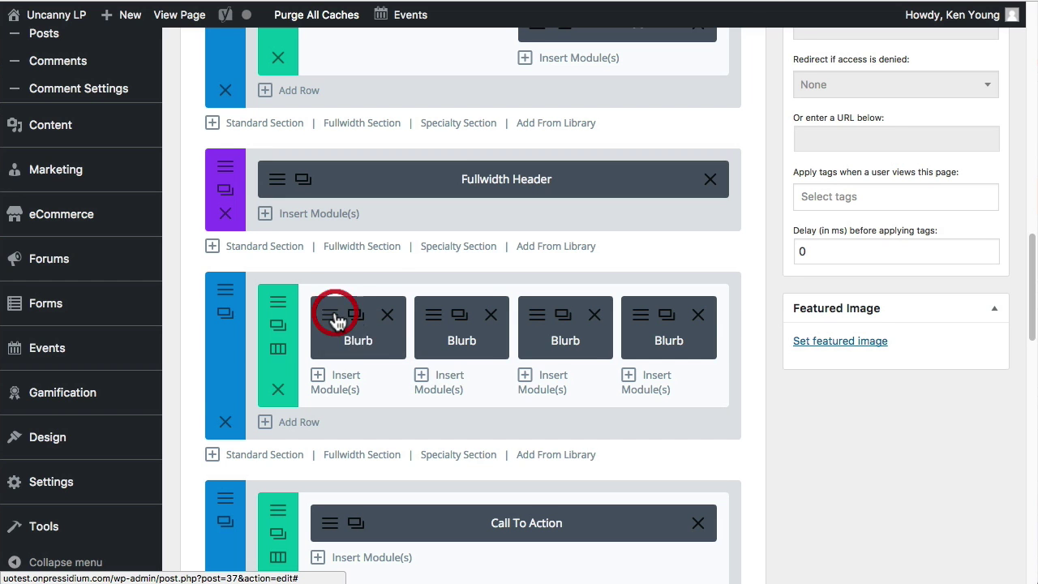
{"action": "scroll", "coordinate": [730, 349], "scroll_direction": "down", "scroll_amount": 6}
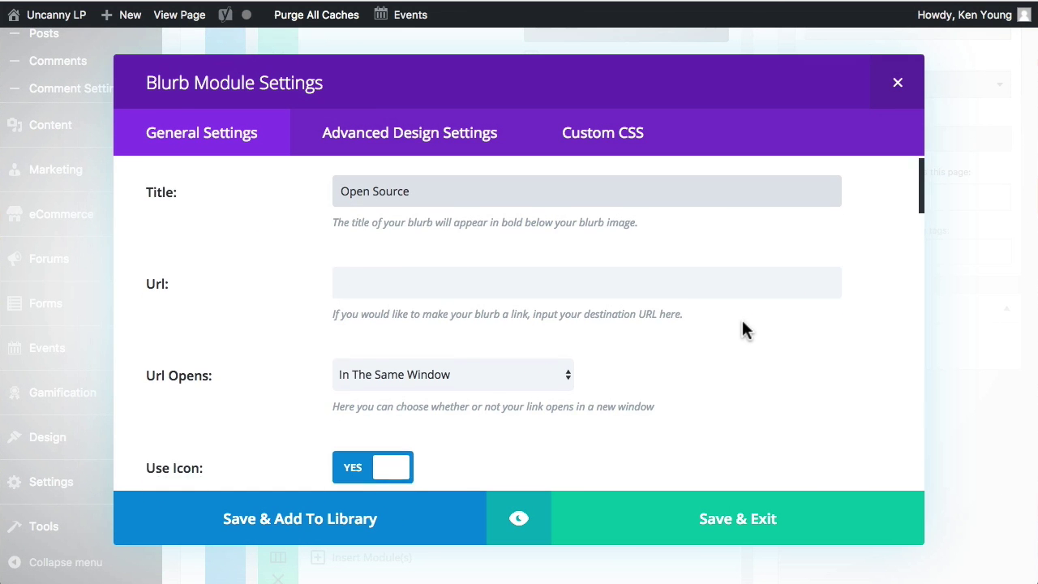
{"action": "scroll", "coordinate": [883, 342], "scroll_direction": "up", "scroll_amount": 3}
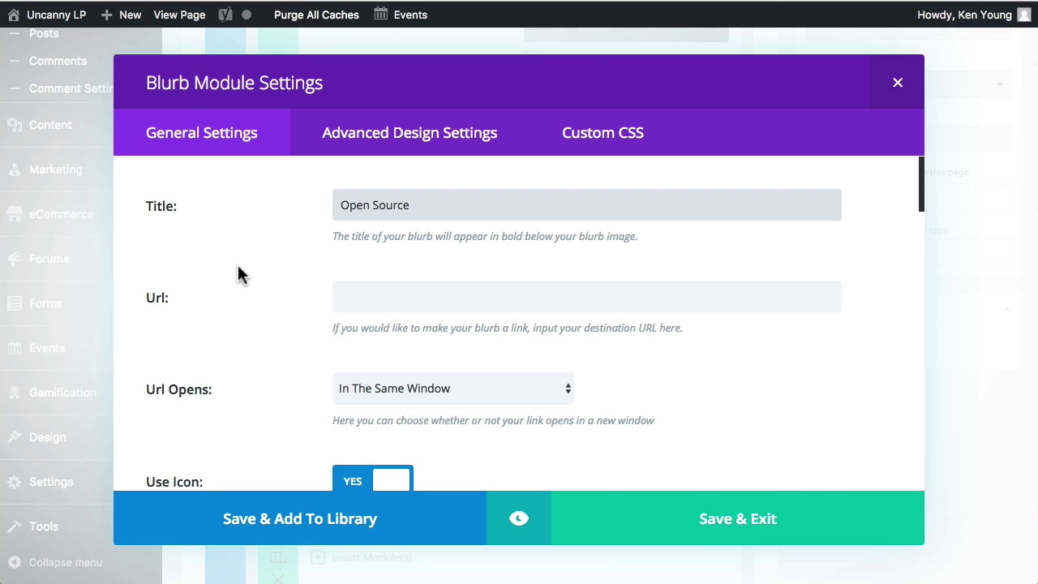
{"action": "scroll", "coordinate": [231, 304], "scroll_direction": "down", "scroll_amount": 4}
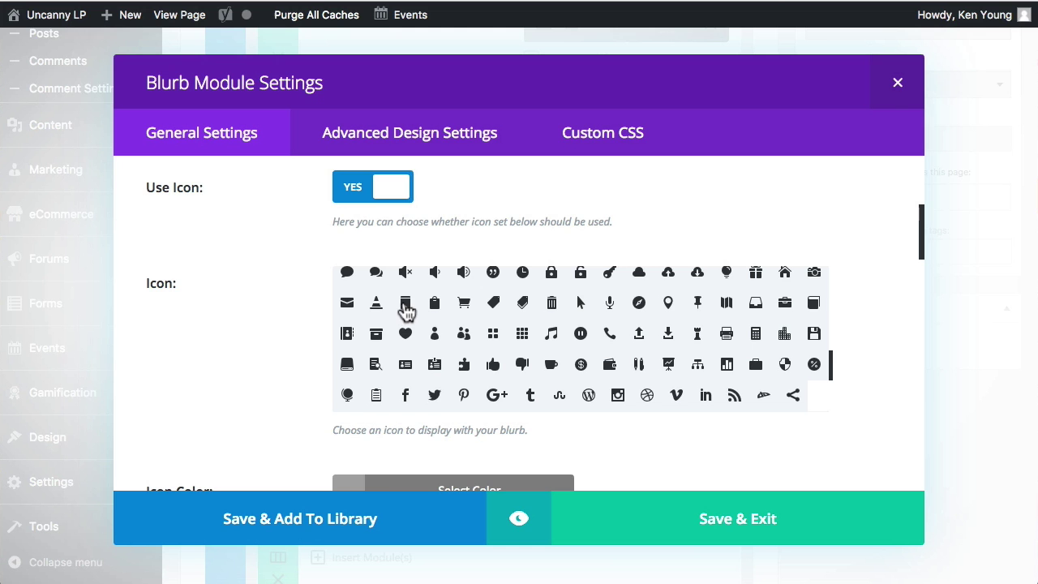
{"action": "scroll", "coordinate": [417, 341], "scroll_direction": "up", "scroll_amount": 5}
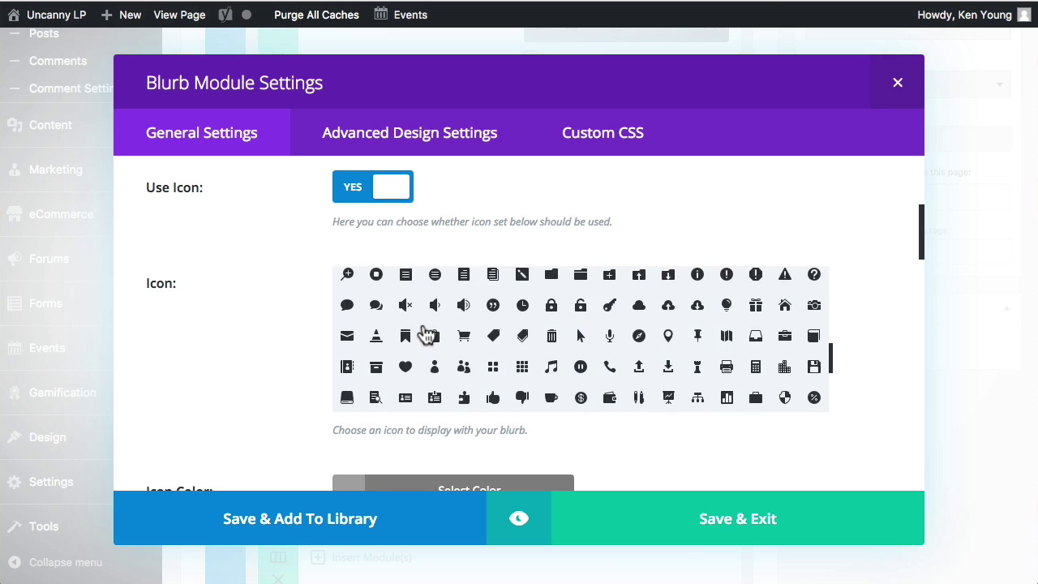
{"action": "scroll", "coordinate": [428, 340], "scroll_direction": "down", "scroll_amount": 5}
{"action": "scroll", "coordinate": [434, 316], "scroll_direction": "up", "scroll_amount": 1}
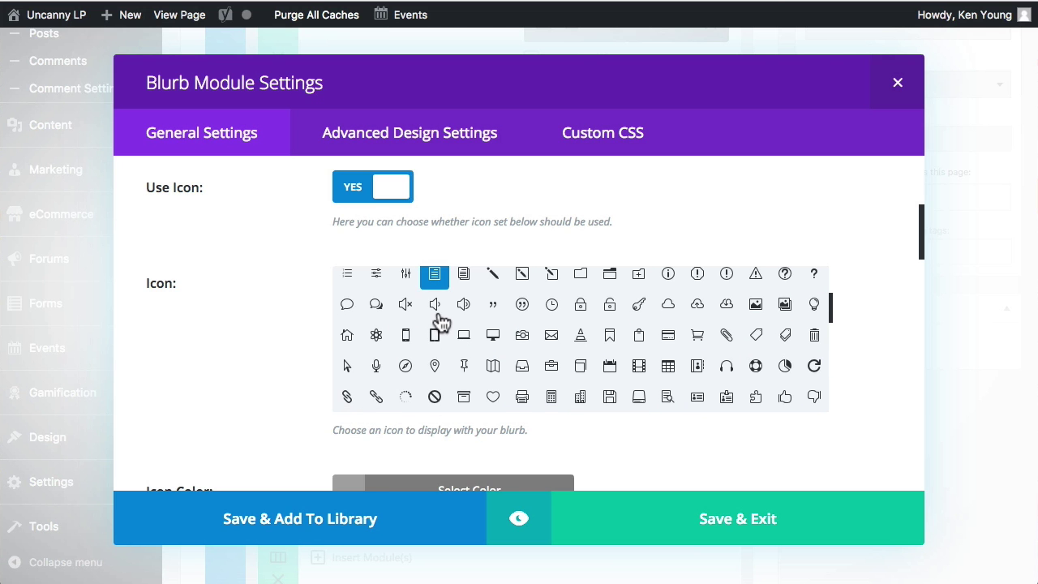
{"action": "scroll", "coordinate": [258, 300], "scroll_direction": "down", "scroll_amount": 1}
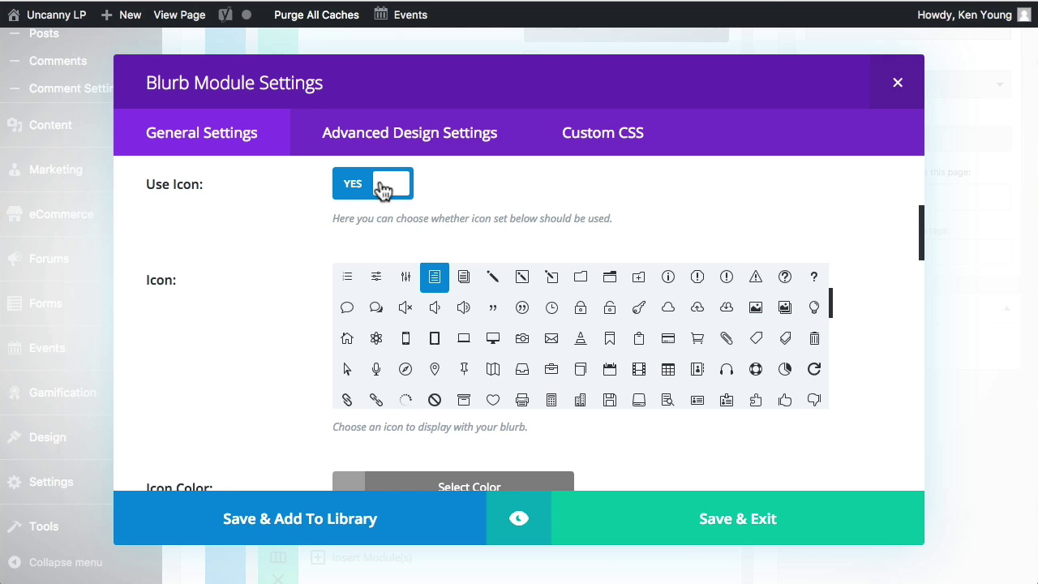
Review the first Blurb's content text and check how the blurbs are displayed on the live home page.
{"action": "scroll", "coordinate": [246, 325], "scroll_direction": "down", "scroll_amount": 15}
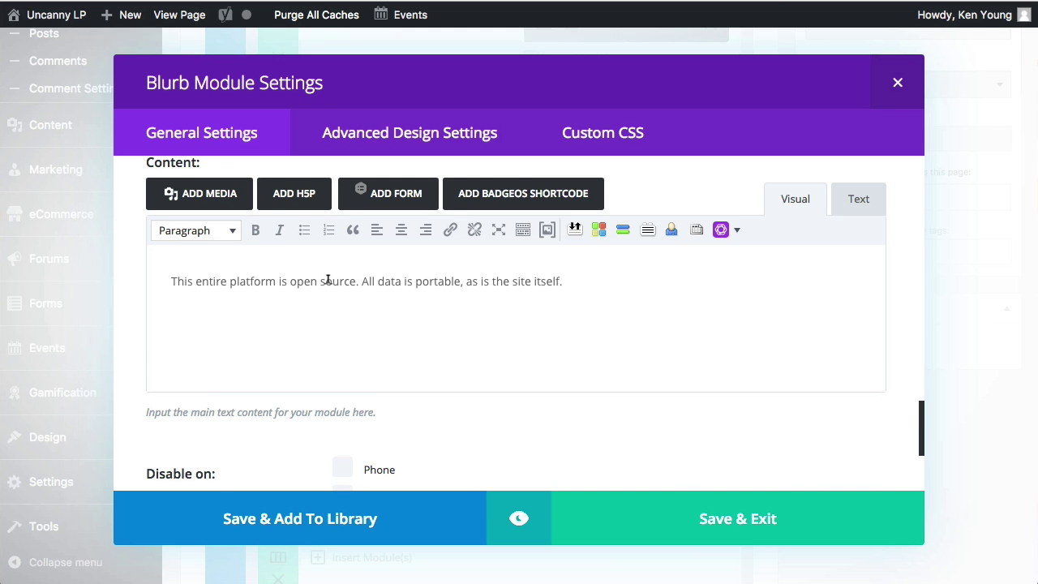
{"action": "scroll", "coordinate": [462, 299], "scroll_direction": "up", "scroll_amount": 15}
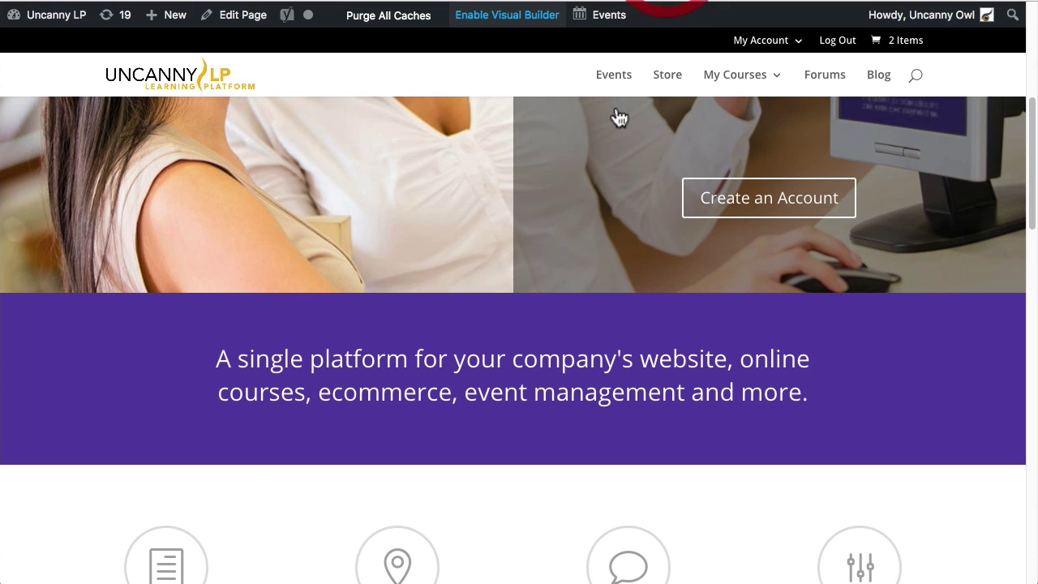
{"action": "scroll", "coordinate": [162, 390], "scroll_direction": "down", "scroll_amount": 3}
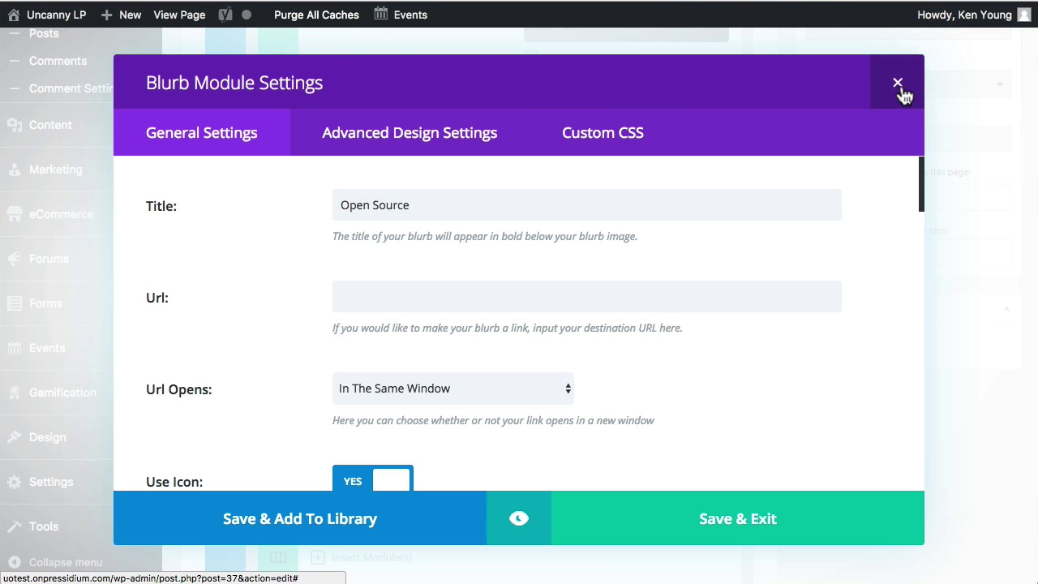
Close the Blurb settings without saving and locate the visual builder option above the page's SEO settings.
{"action": "left_click", "coordinate": [901, 93]}
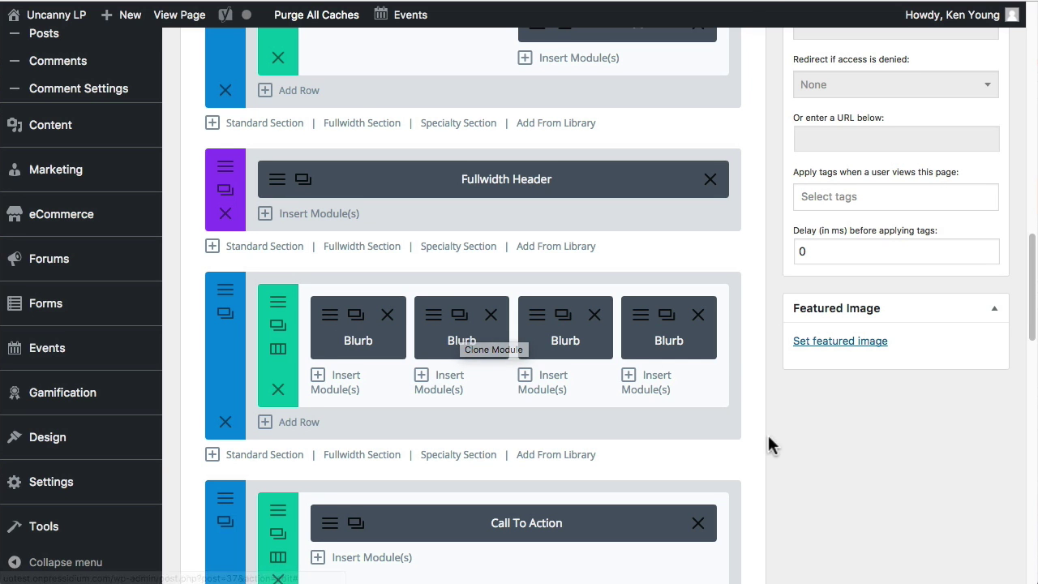
{"action": "scroll", "coordinate": [758, 446], "scroll_direction": "up", "scroll_amount": 10}
{"action": "scroll", "coordinate": [736, 438], "scroll_direction": "up", "scroll_amount": 4}
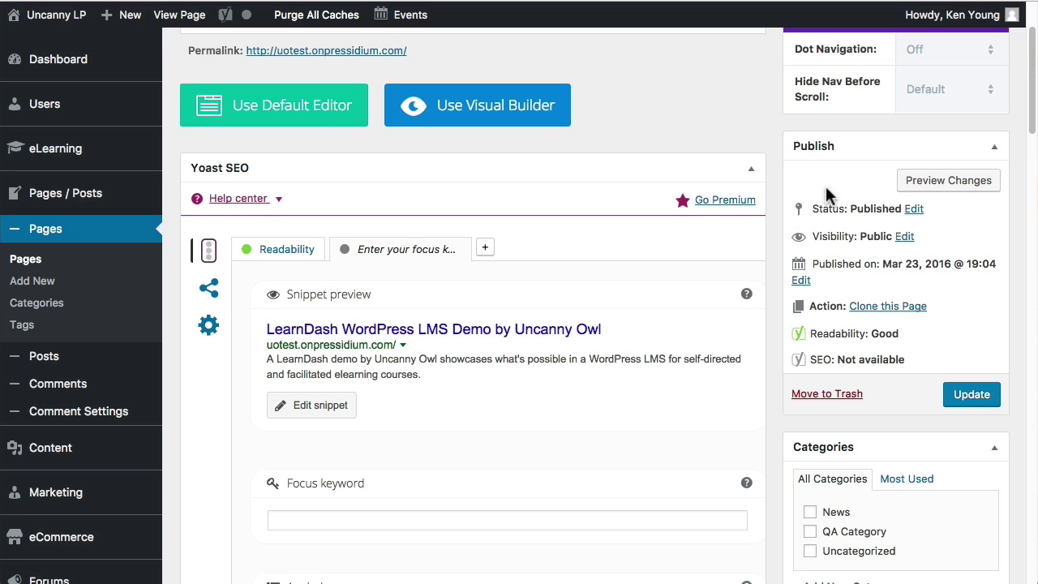
{"action": "scroll", "coordinate": [608, 400], "scroll_direction": "up", "scroll_amount": 1}
{"action": "scroll", "coordinate": [608, 400], "scroll_direction": "up", "scroll_amount": 3}
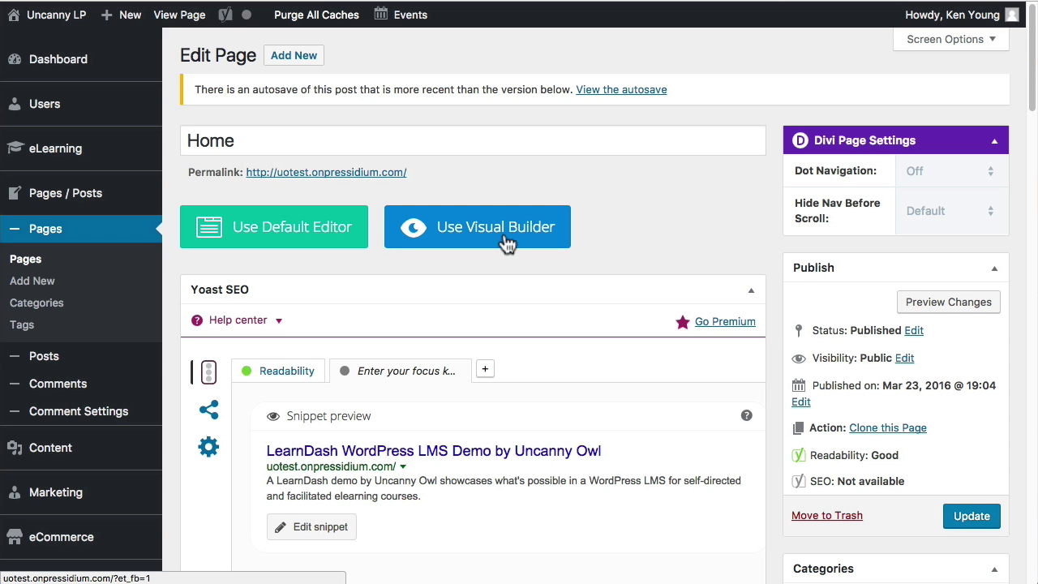
{"action": "scroll", "coordinate": [652, 271], "scroll_direction": "down", "scroll_amount": 15}
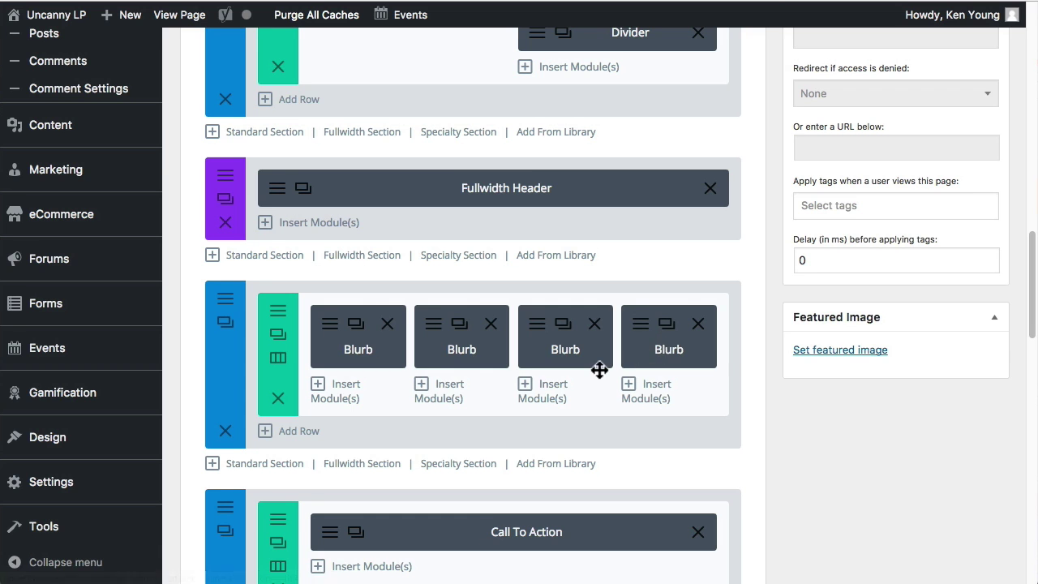
Open the module choices for the first section's column with the Slider and review all available module types.
{"action": "scroll", "coordinate": [598, 368], "scroll_direction": "up", "scroll_amount": 5}
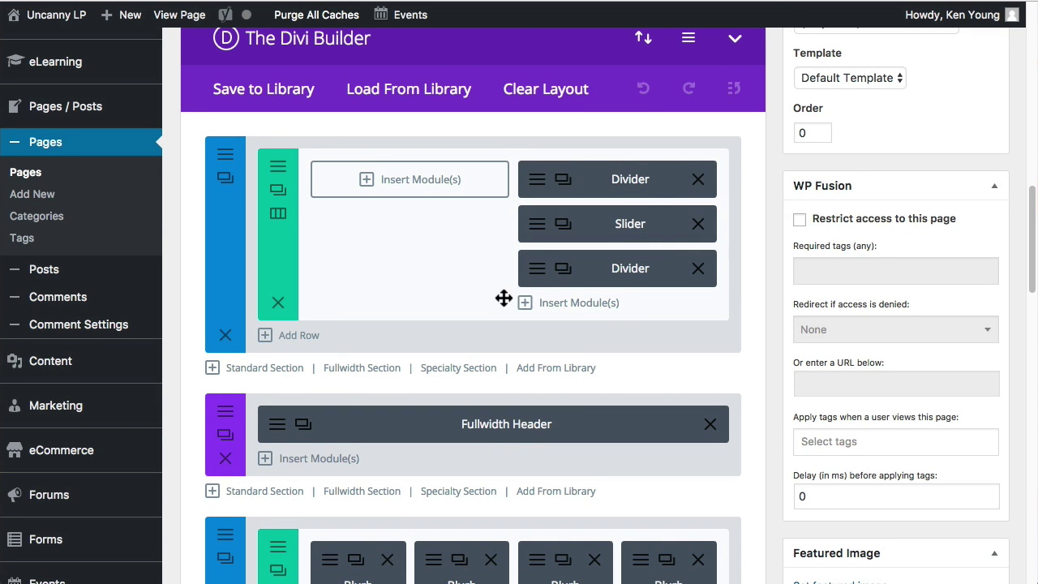
{"action": "left_click", "coordinate": [561, 302]}
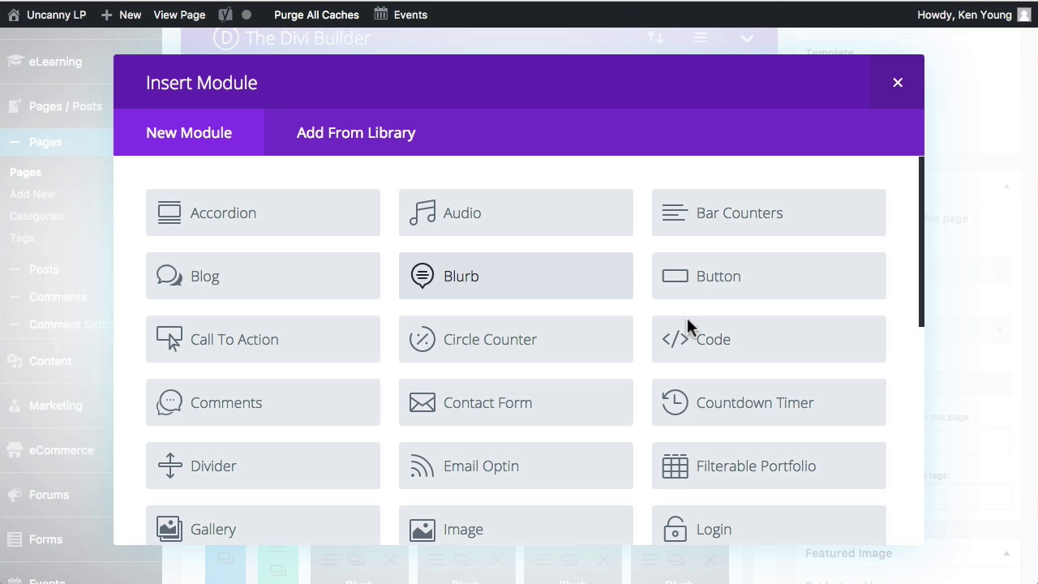
{"action": "left_click_drag", "start_coordinate": [920, 278], "coordinate": [897, 500]}
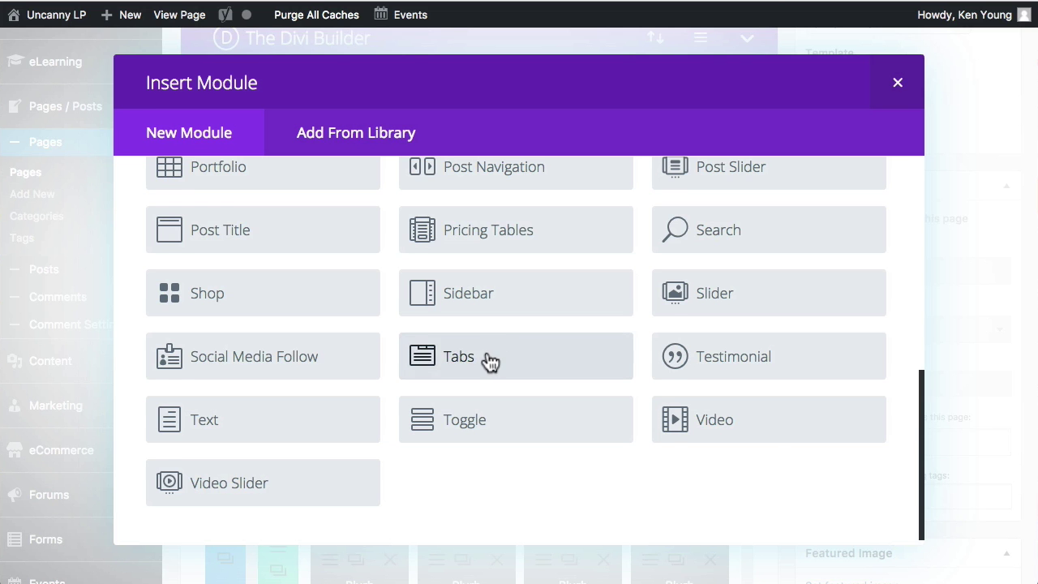
{"action": "scroll", "coordinate": [364, 295], "scroll_direction": "up", "scroll_amount": 10}
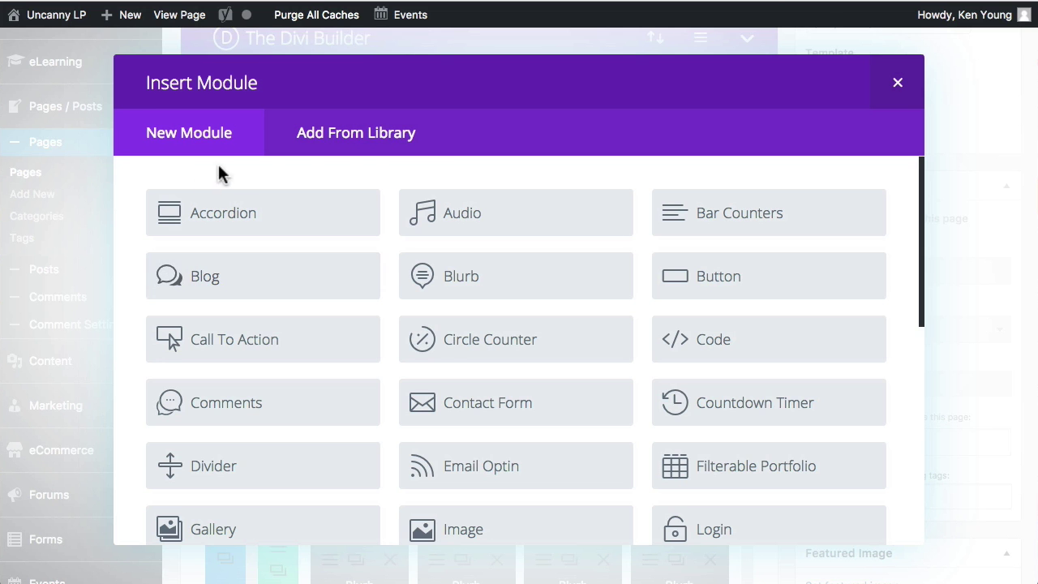
Check the library's saved modules and category filter, return to the new module types, and close the choices without inserting anything.
{"action": "left_click", "coordinate": [369, 137]}
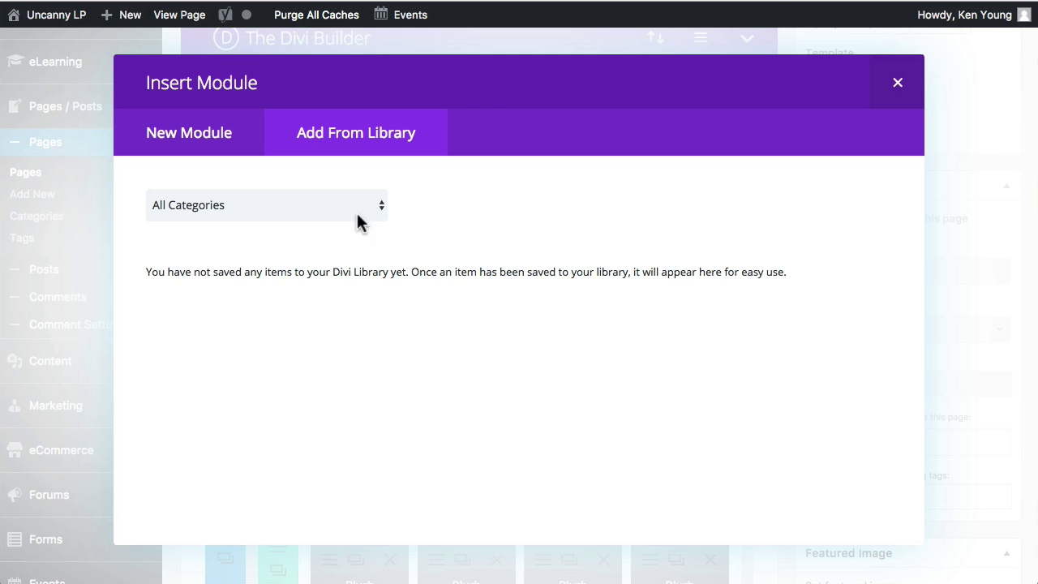
{"action": "left_click", "coordinate": [353, 201]}
{"action": "left_click", "coordinate": [354, 206]}
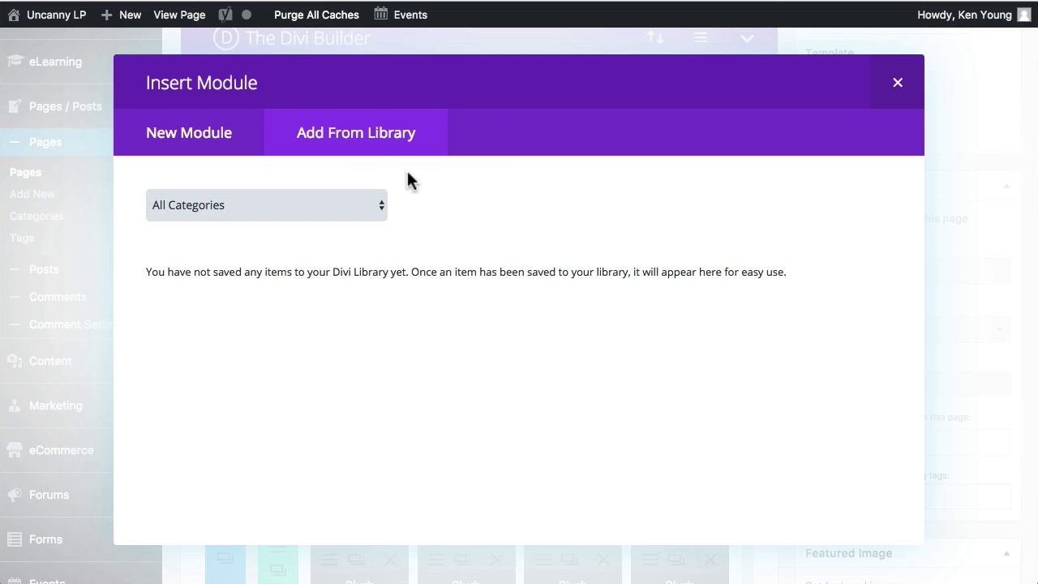
{"action": "left_click", "coordinate": [407, 181]}
{"action": "left_click", "coordinate": [216, 151]}
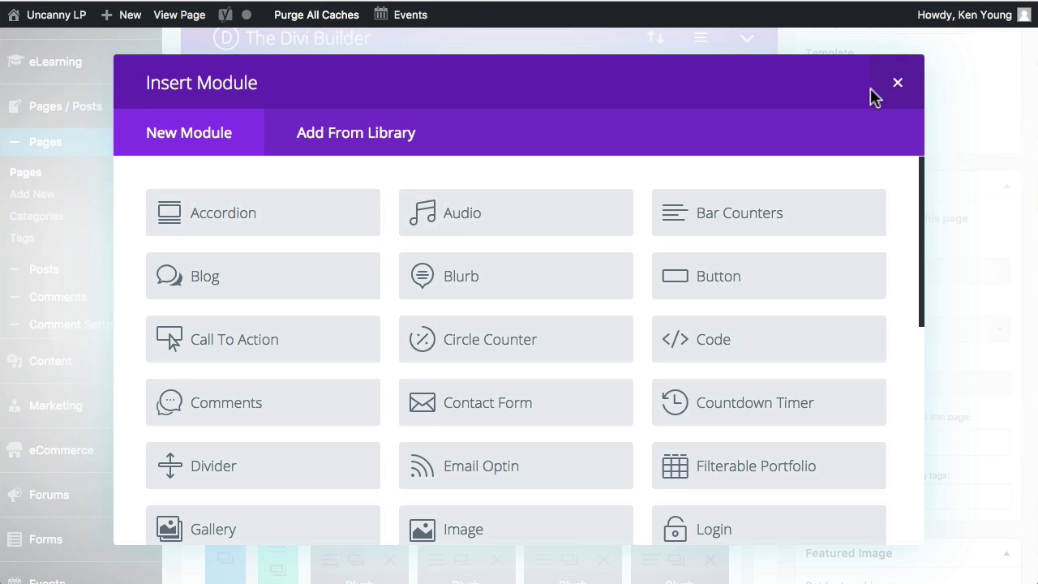
{"action": "left_click", "coordinate": [895, 87]}
Open the layout loader for the page and review the predefined layouts.
{"action": "scroll", "coordinate": [394, 370], "scroll_direction": "up", "scroll_amount": 4}
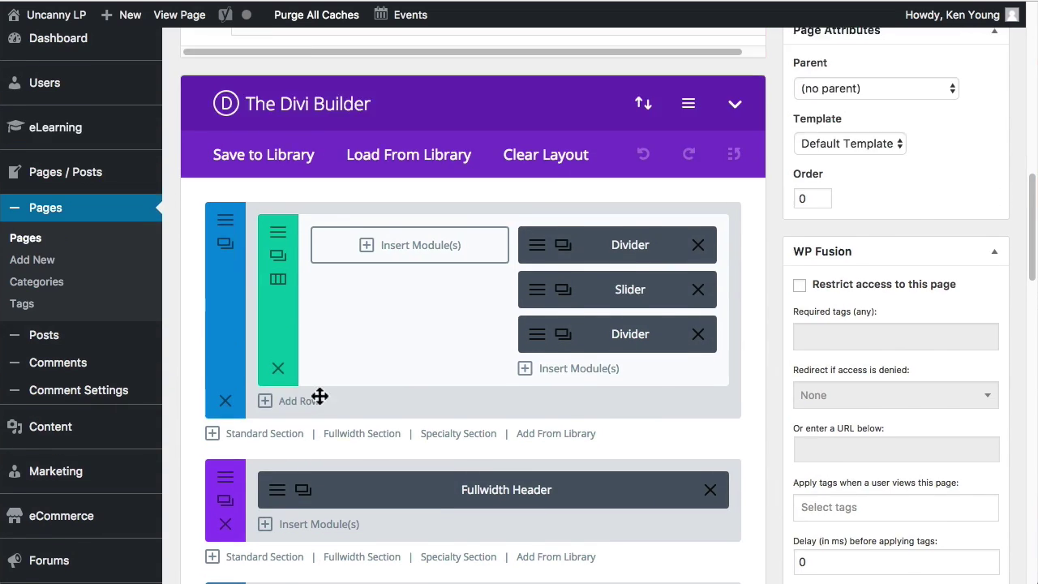
{"action": "scroll", "coordinate": [409, 381], "scroll_direction": "down", "scroll_amount": 1}
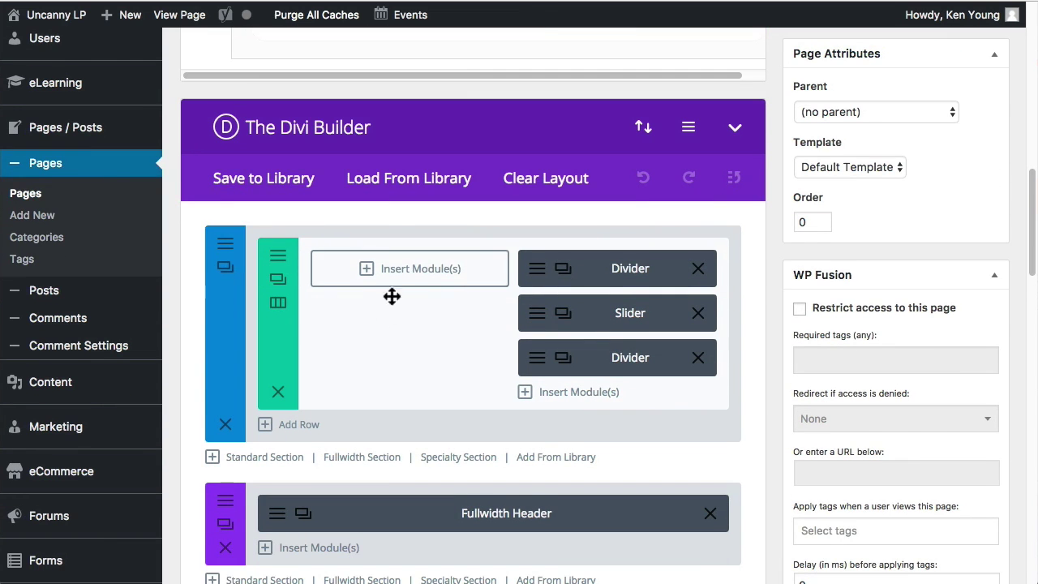
{"action": "left_click", "coordinate": [418, 186]}
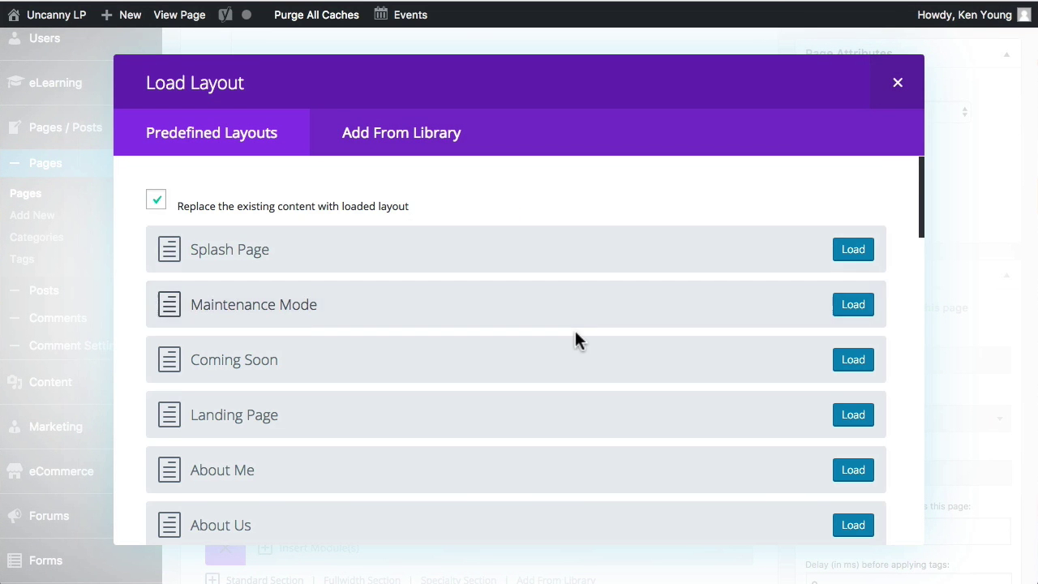
{"action": "scroll", "coordinate": [575, 333], "scroll_direction": "down", "scroll_amount": 15}
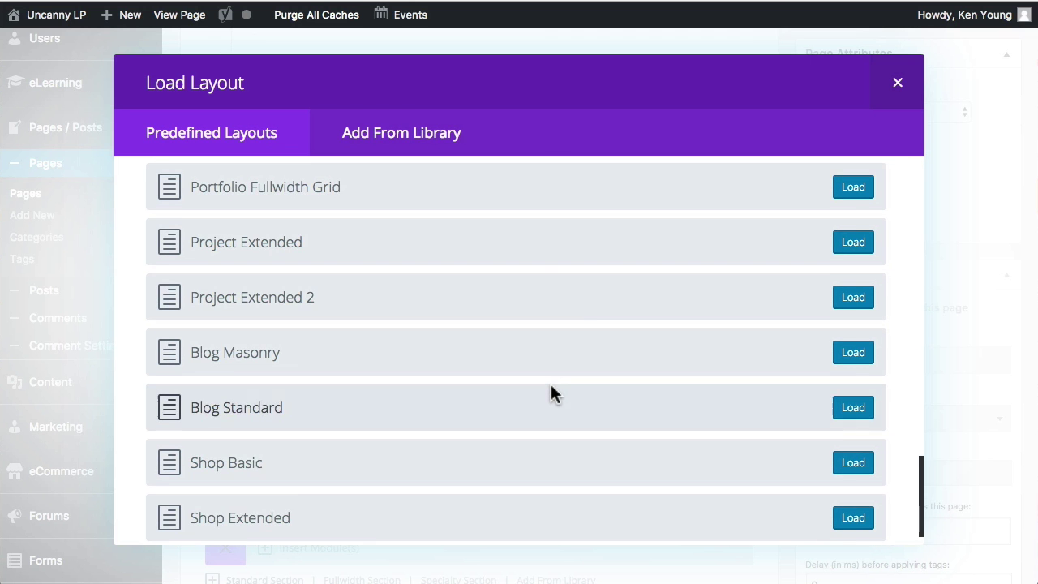
{"action": "scroll", "coordinate": [551, 384], "scroll_direction": "down", "scroll_amount": 2}
{"action": "scroll", "coordinate": [486, 308], "scroll_direction": "up", "scroll_amount": 6}
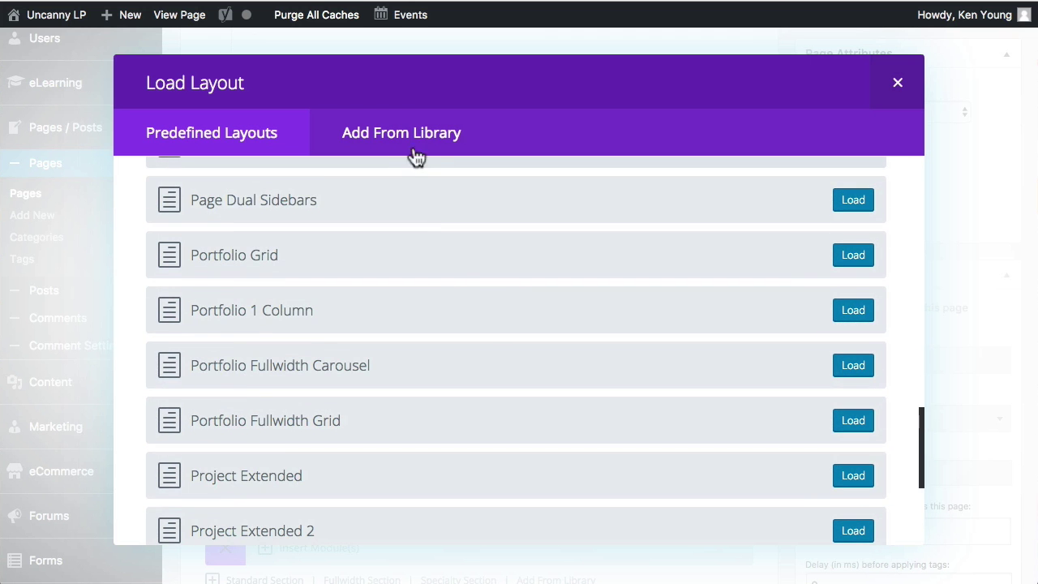
Review the layouts saved in the library and close the layout loader without loading one.
{"action": "left_click", "coordinate": [417, 134]}
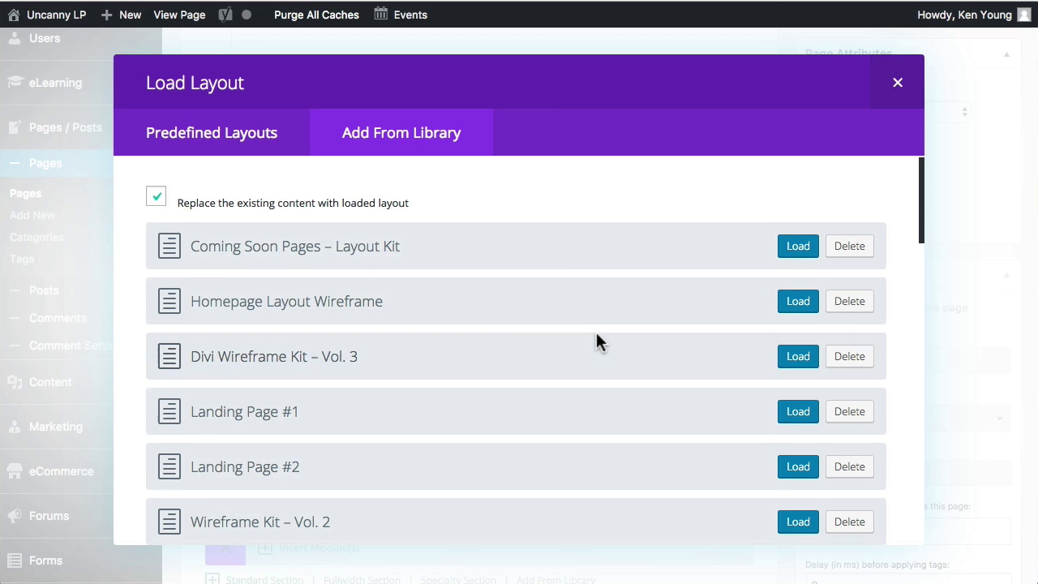
{"action": "scroll", "coordinate": [595, 335], "scroll_direction": "down", "scroll_amount": 10}
{"action": "scroll", "coordinate": [590, 344], "scroll_direction": "down", "scroll_amount": 8}
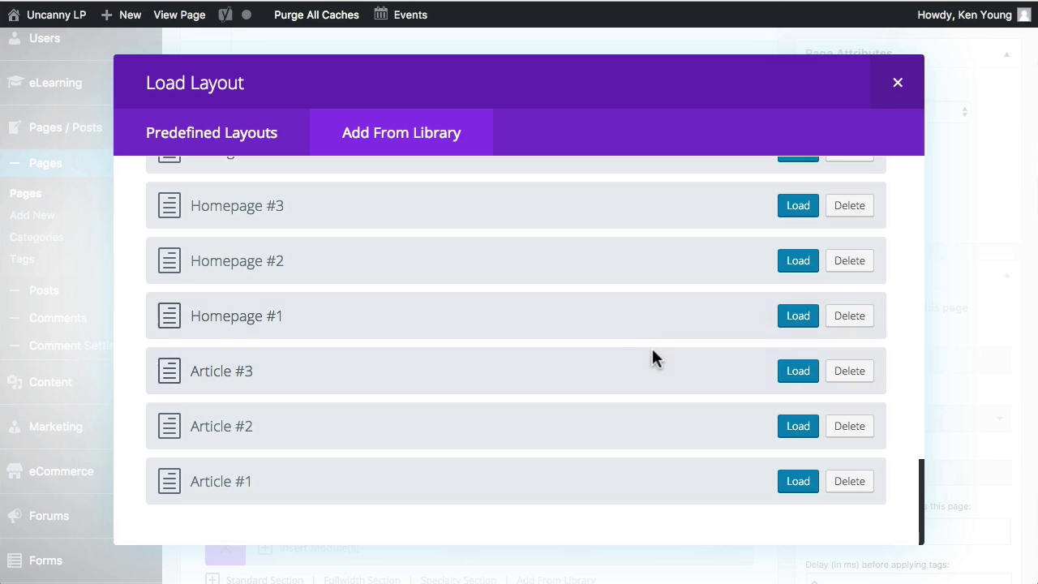
{"action": "left_click", "coordinate": [898, 83]}
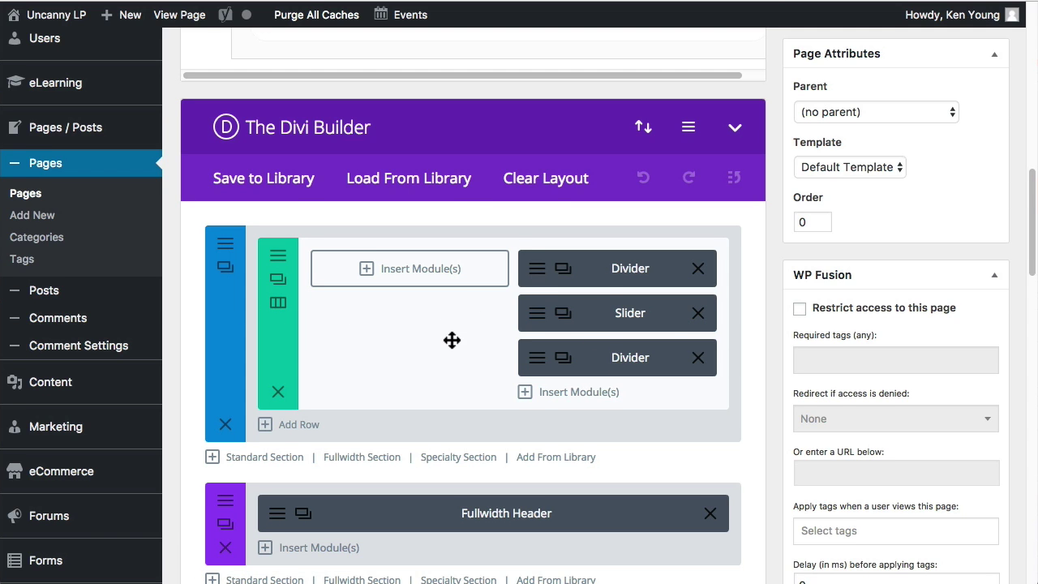
Open the Call To Action module's settings, review them against the live home page, and close them without saving.
{"action": "scroll", "coordinate": [455, 349], "scroll_direction": "down", "scroll_amount": 3}
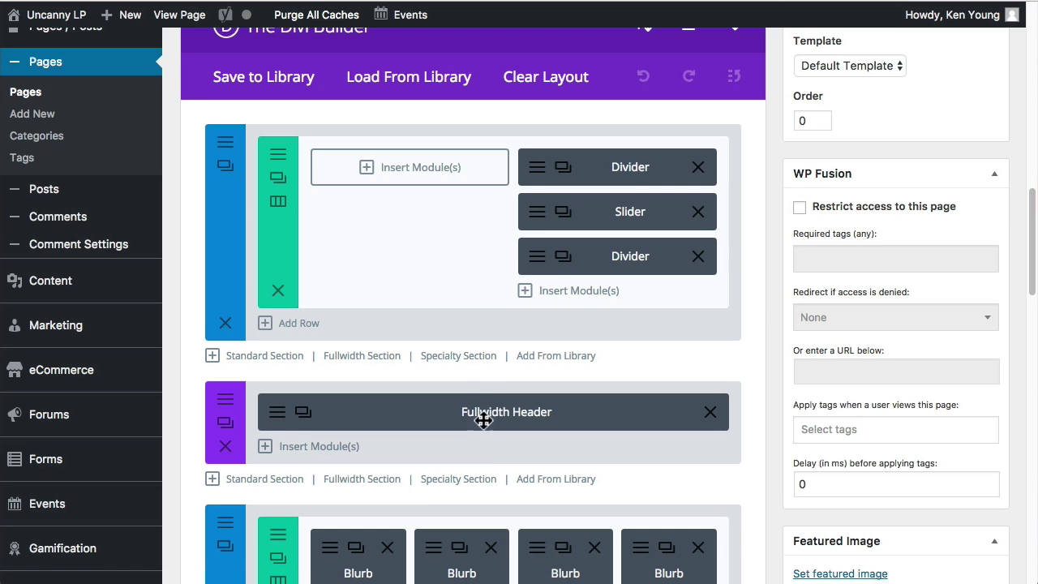
{"action": "scroll", "coordinate": [483, 420], "scroll_direction": "down", "scroll_amount": 20}
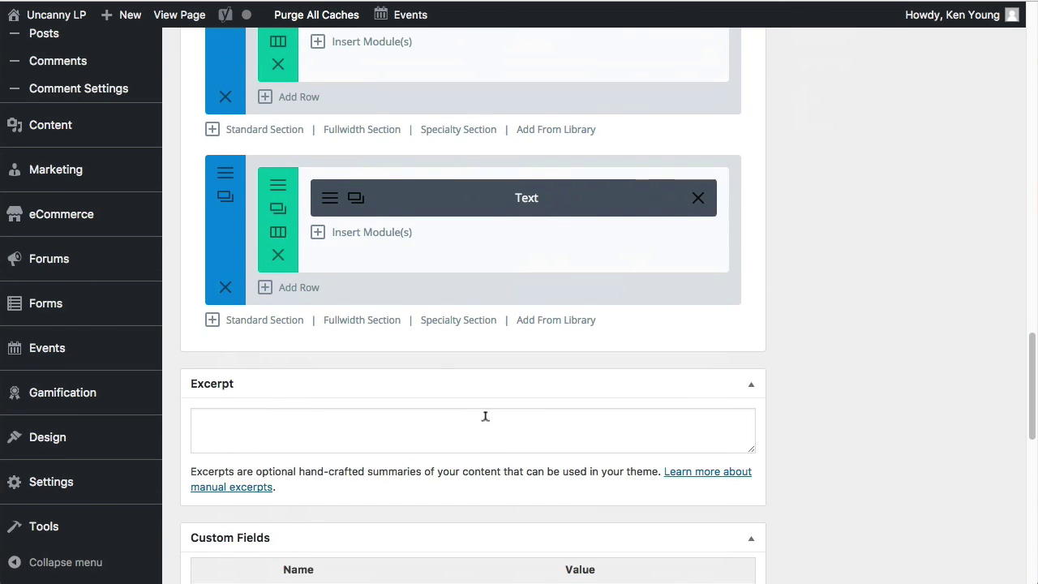
{"action": "scroll", "coordinate": [485, 417], "scroll_direction": "up", "scroll_amount": 10}
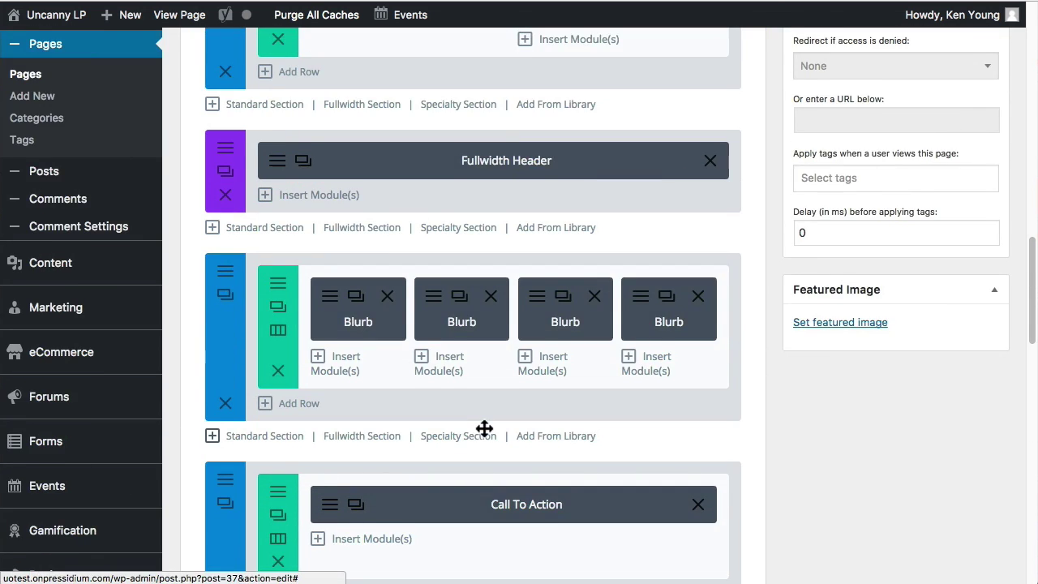
{"action": "scroll", "coordinate": [485, 428], "scroll_direction": "down", "scroll_amount": 4}
{"action": "left_click", "coordinate": [328, 365]}
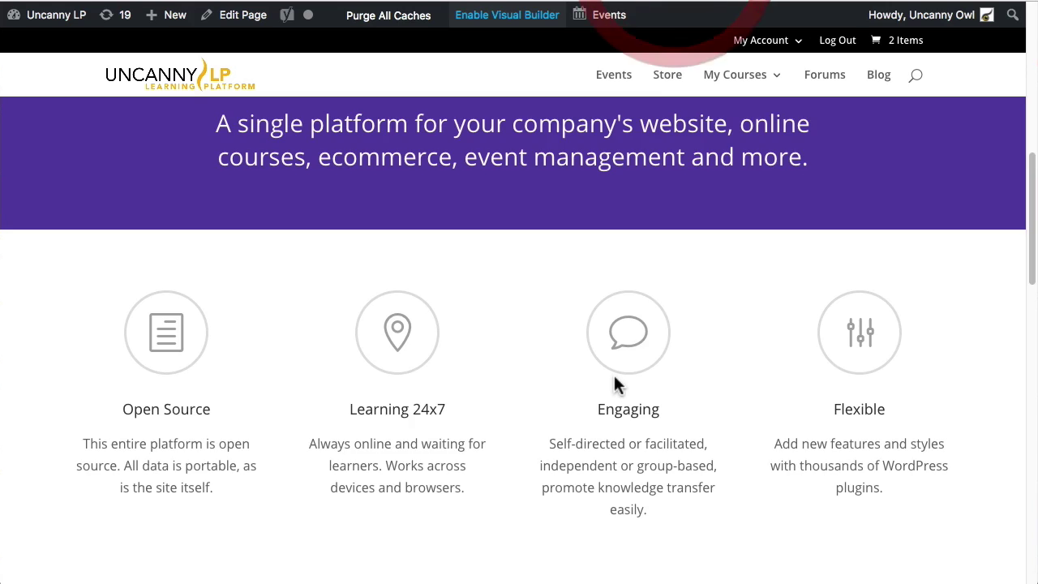
{"action": "scroll", "coordinate": [616, 382], "scroll_direction": "down", "scroll_amount": 5}
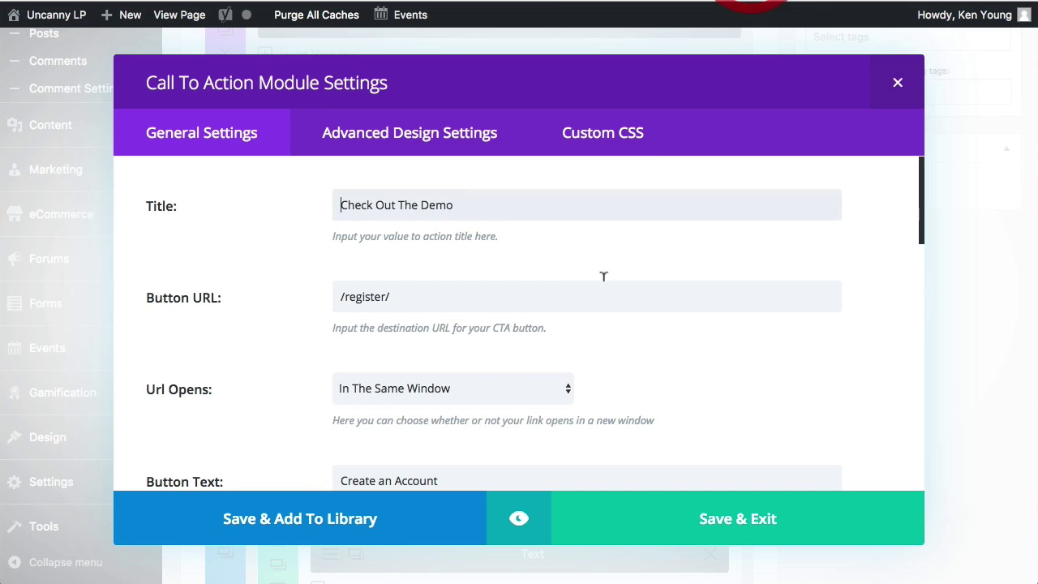
{"action": "scroll", "coordinate": [572, 392], "scroll_direction": "down", "scroll_amount": 6}
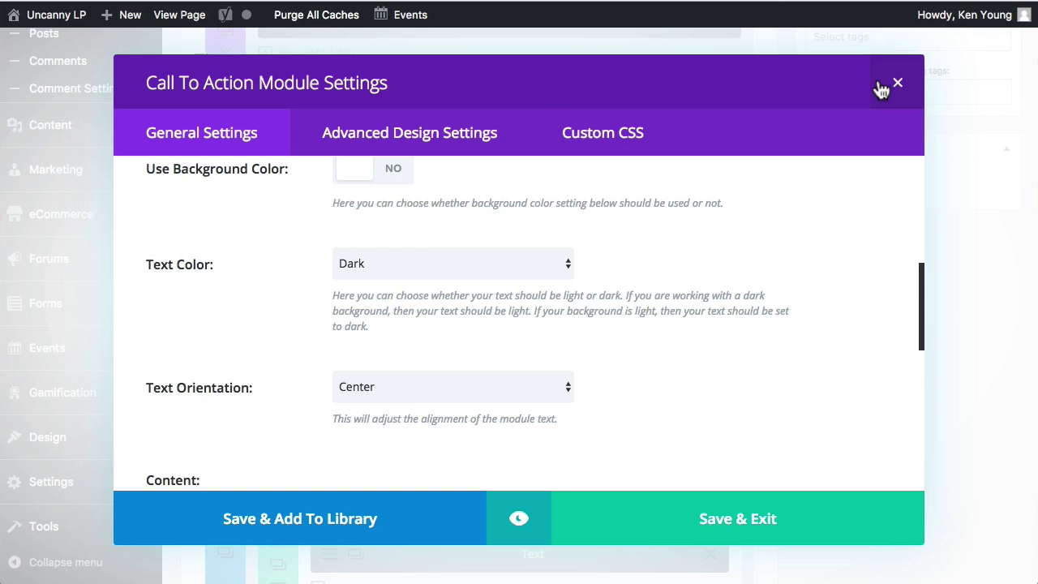
{"action": "left_click", "coordinate": [896, 84]}
Open the Text module's settings, examine its content and the one_half column shortcodes, and close them without saving.
{"action": "scroll", "coordinate": [535, 443], "scroll_direction": "down", "scroll_amount": 3}
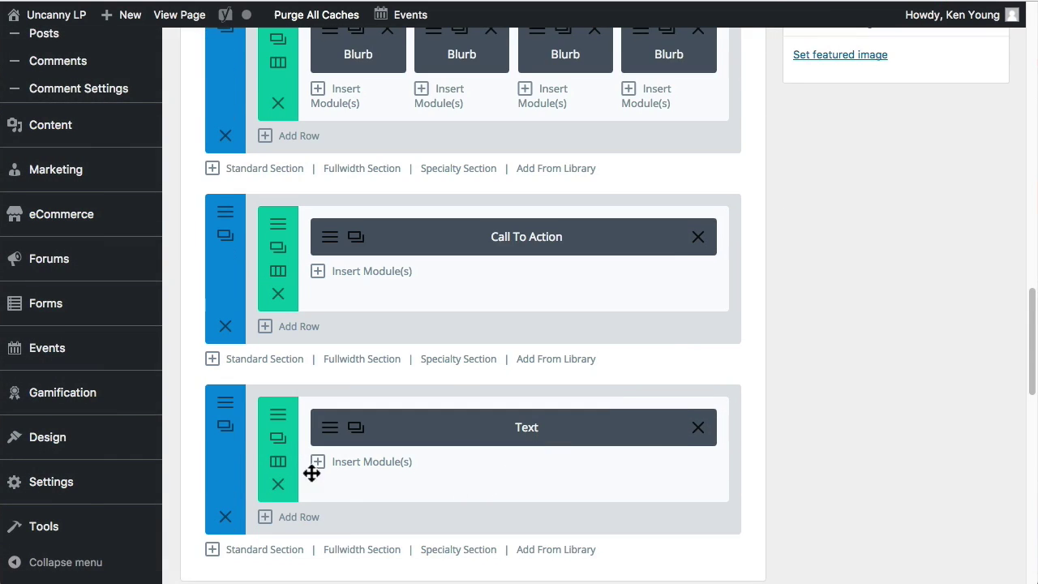
{"action": "left_click", "coordinate": [330, 426]}
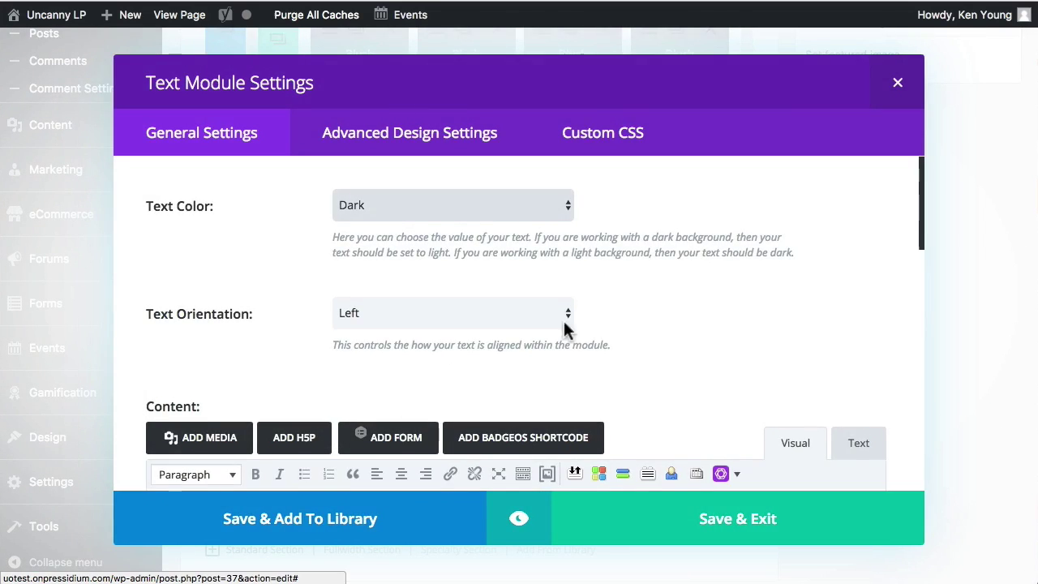
{"action": "scroll", "coordinate": [644, 313], "scroll_direction": "down", "scroll_amount": 4}
{"action": "scroll", "coordinate": [568, 341], "scroll_direction": "down", "scroll_amount": 4}
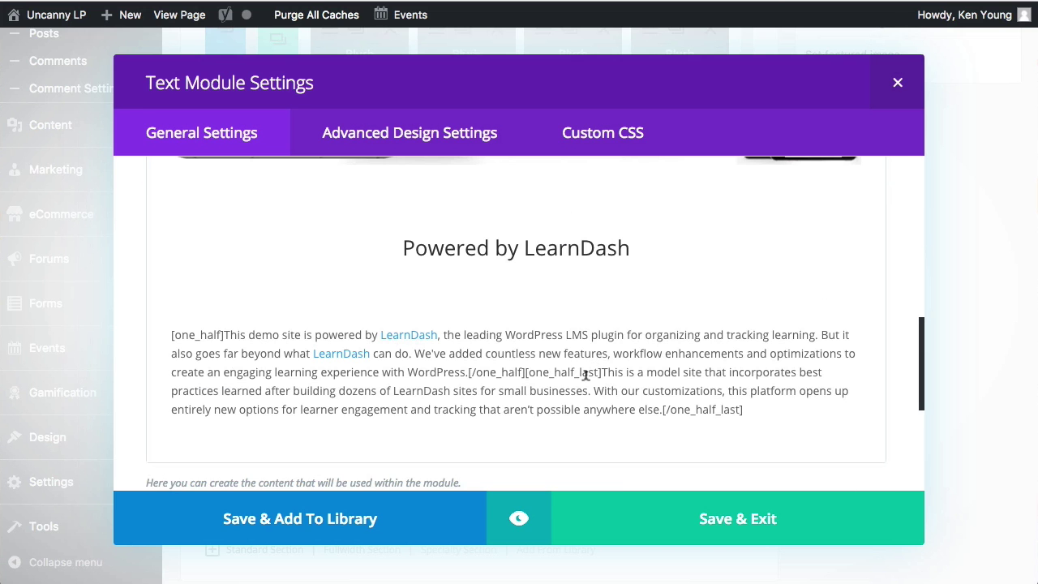
{"action": "scroll", "coordinate": [579, 361], "scroll_direction": "down", "scroll_amount": 1}
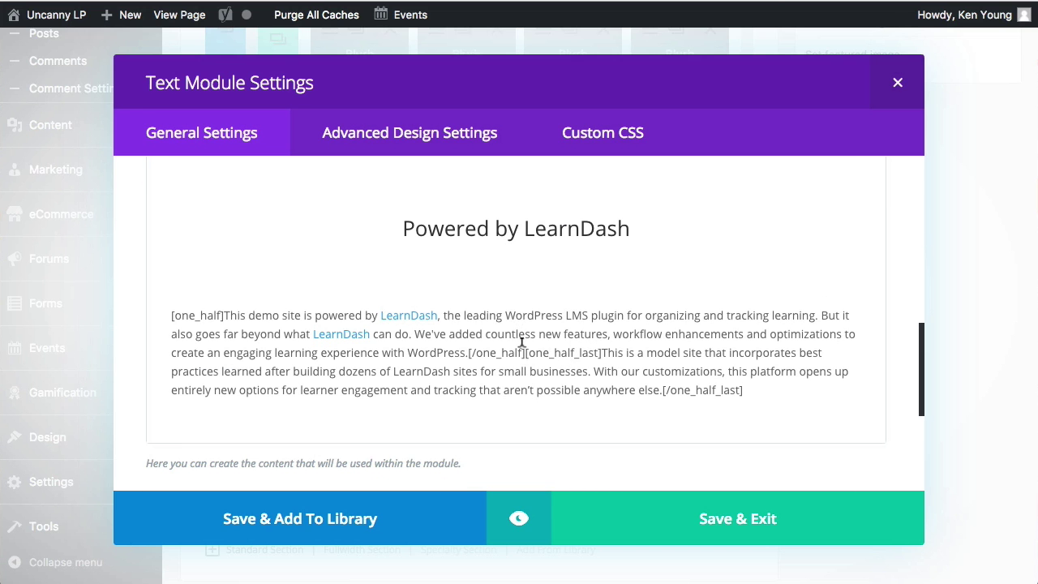
{"action": "left_click_drag", "start_coordinate": [525, 348], "coordinate": [468, 352]}
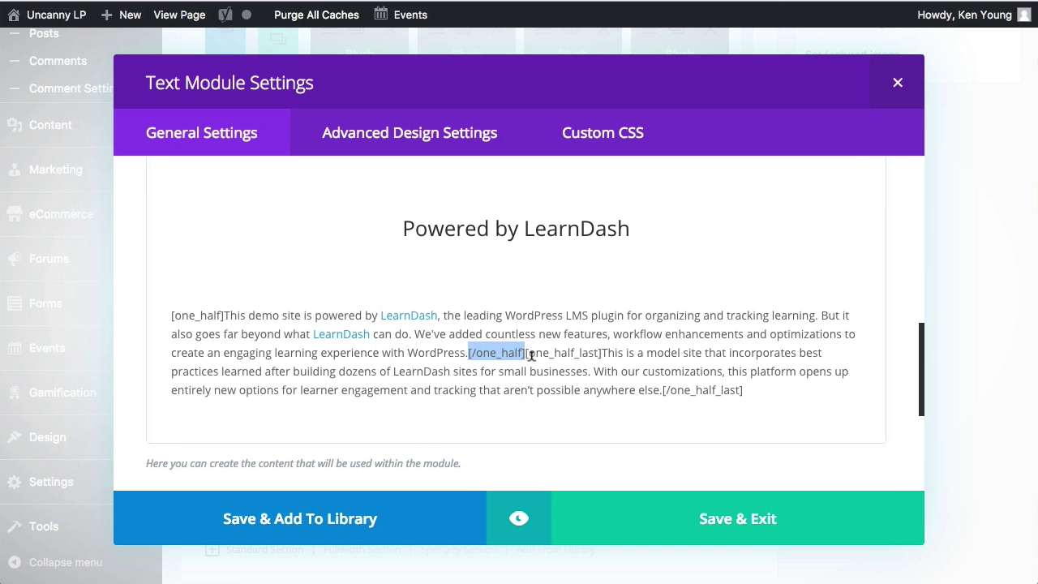
{"action": "left_click", "coordinate": [902, 91]}
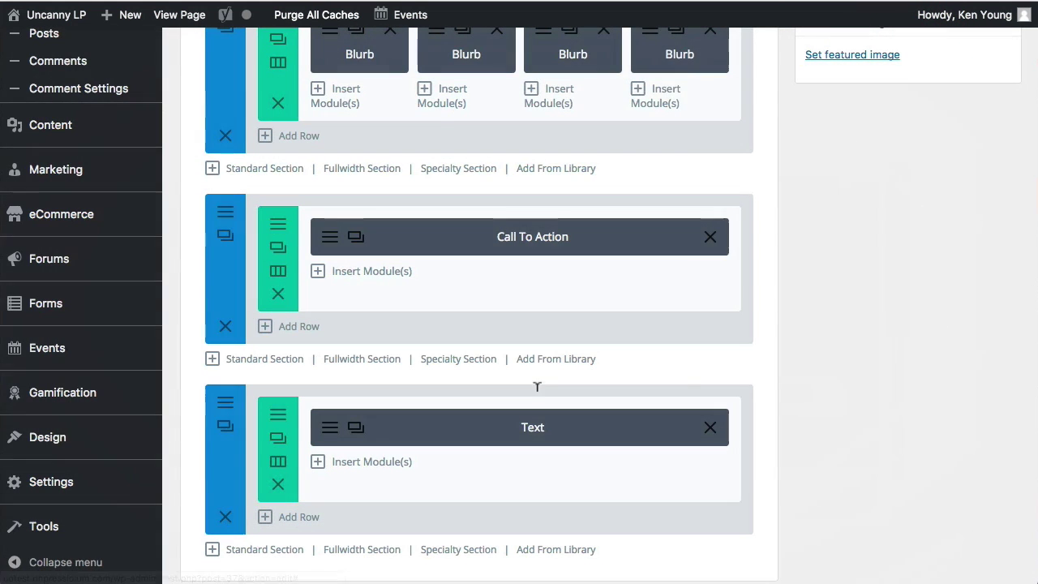
Add a row with two 1/2 columns to the last section and insert a Text module in its first column.
{"action": "left_click", "coordinate": [284, 519]}
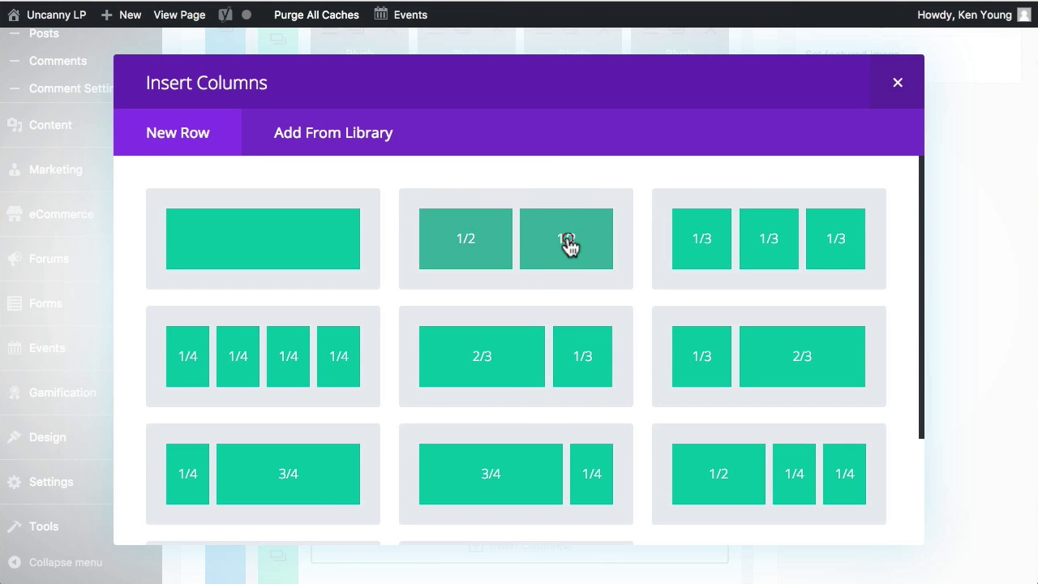
{"action": "left_click", "coordinate": [570, 243]}
{"action": "scroll", "coordinate": [486, 510], "scroll_direction": "down", "scroll_amount": 3}
{"action": "left_click", "coordinate": [371, 423]}
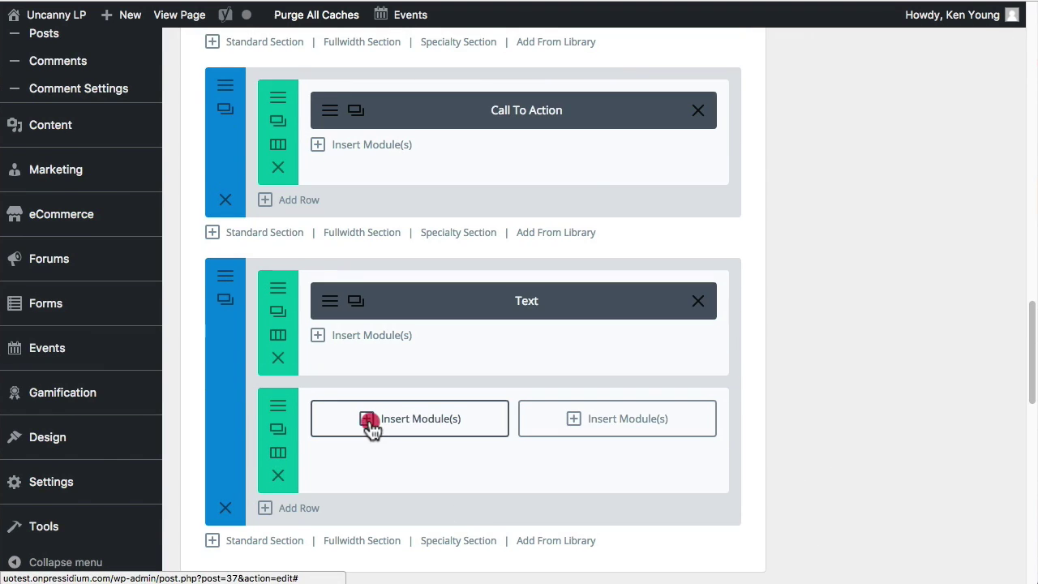
{"action": "scroll", "coordinate": [638, 365], "scroll_direction": "down", "scroll_amount": 5}
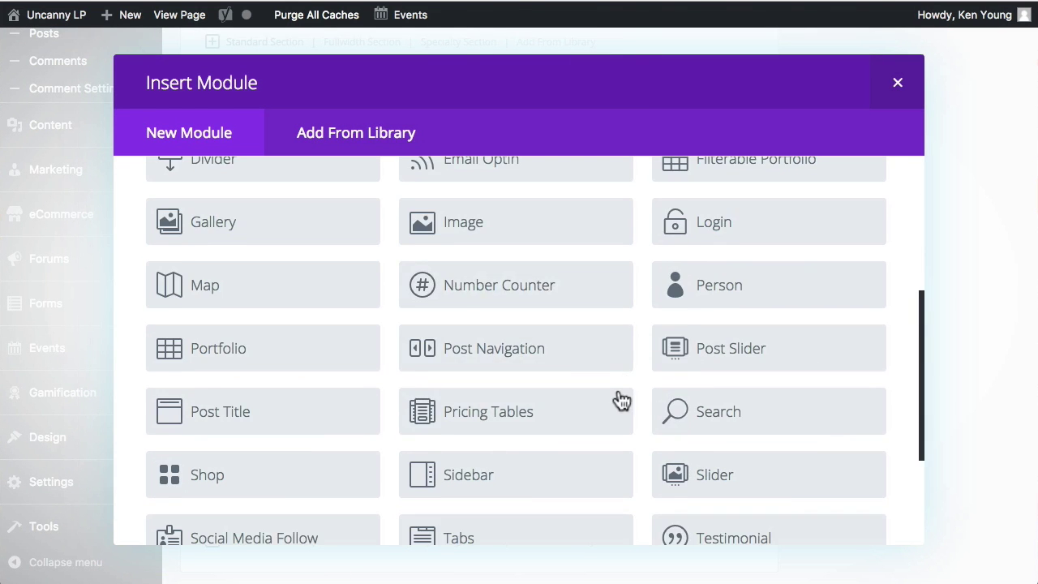
{"action": "left_click", "coordinate": [279, 485]}
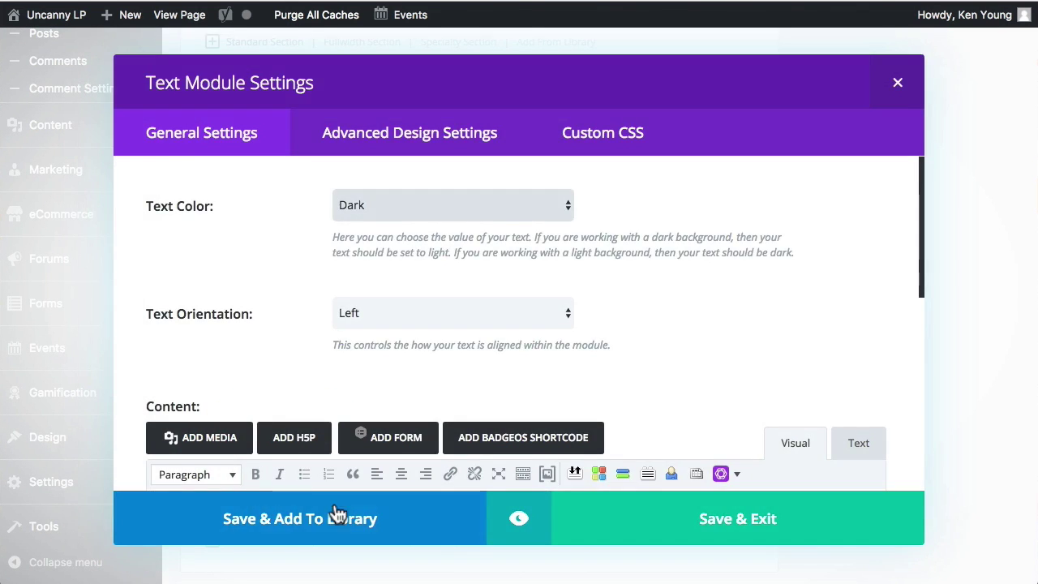
Enter "This is the other text I want." as the new Text module's content and save the module.
{"action": "scroll", "coordinate": [487, 341], "scroll_direction": "down", "scroll_amount": 3}
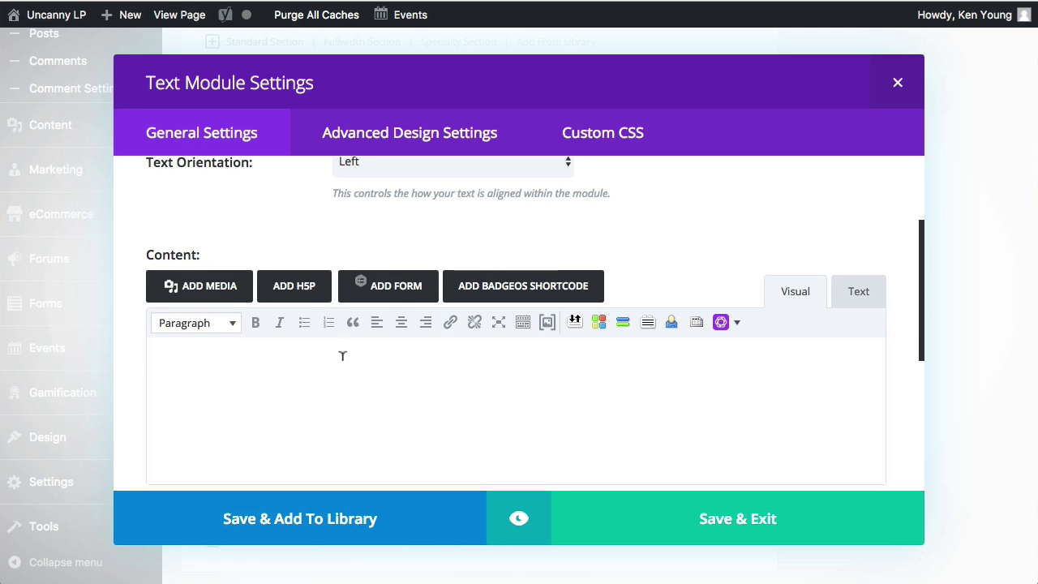
{"action": "left_click", "coordinate": [343, 357]}
{"action": "type", "text": "This is t"}
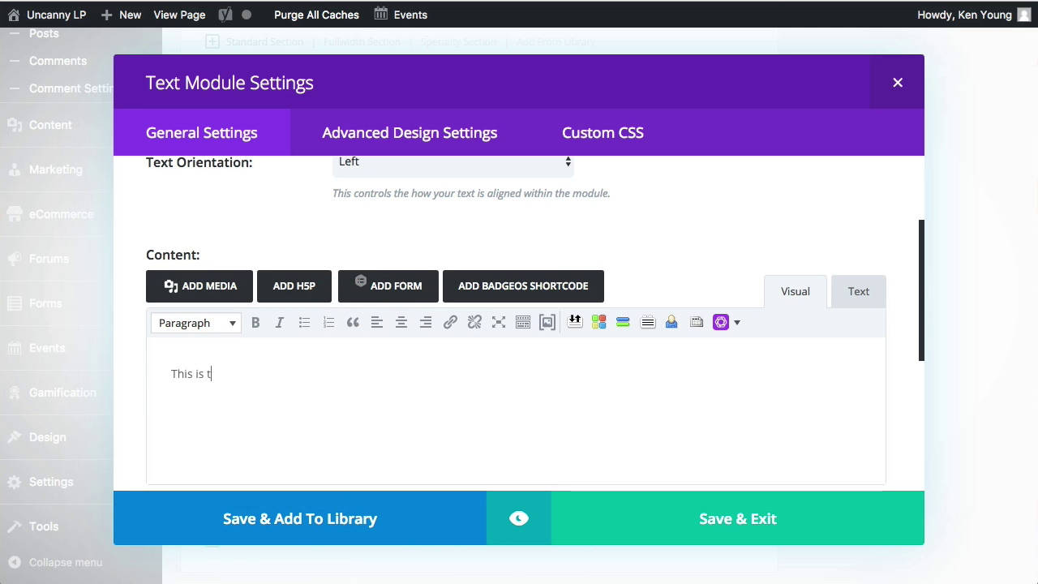
{"action": "type", "text": "he other text I wan"}
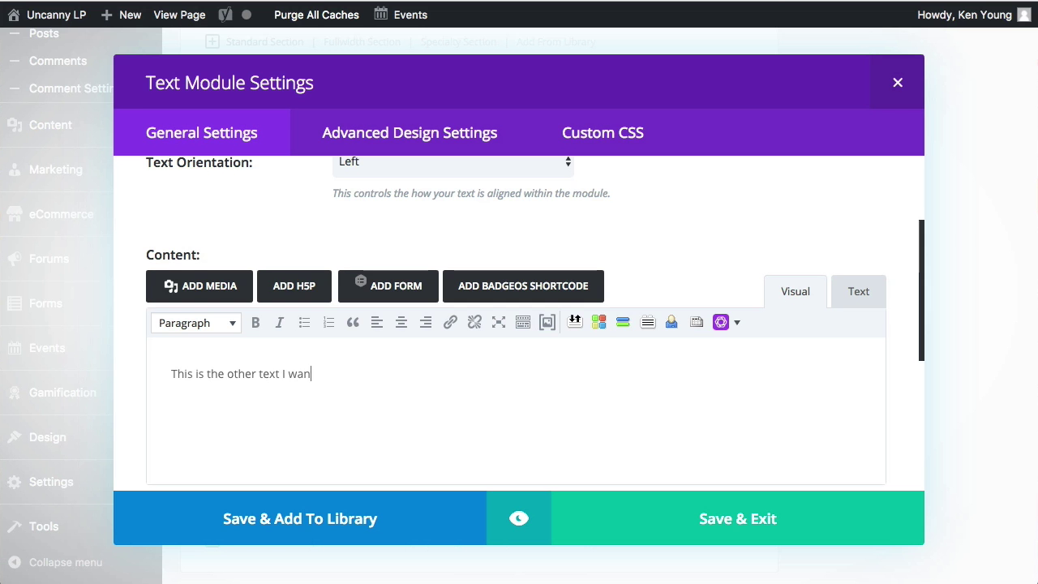
{"action": "type", "text": "t."}
{"action": "left_click", "coordinate": [689, 528]}
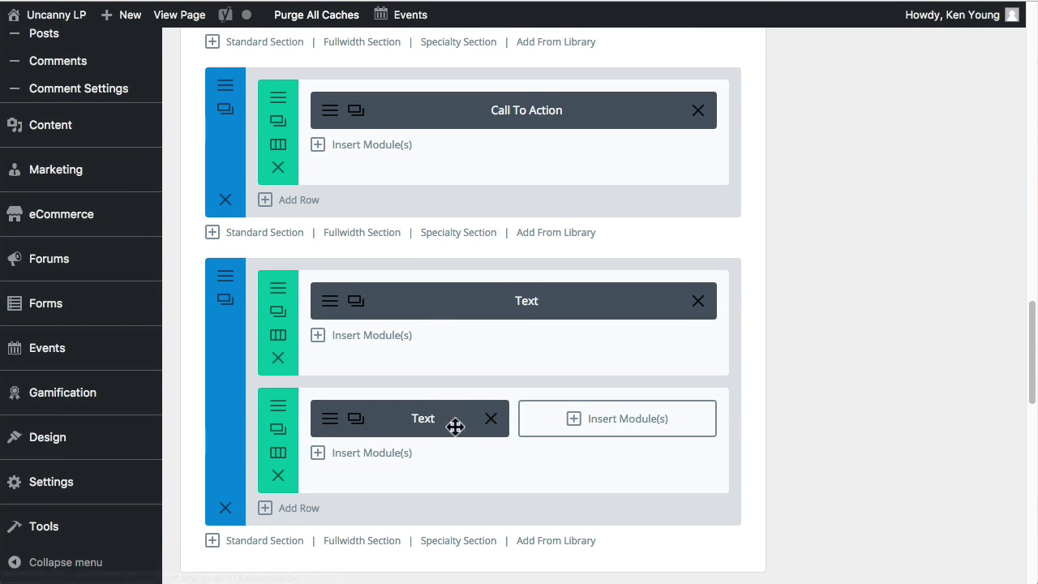
Update the Home page and reload the live home page at the Powered by LearnDash section.
{"action": "scroll", "coordinate": [873, 402], "scroll_direction": "up", "scroll_amount": 15}
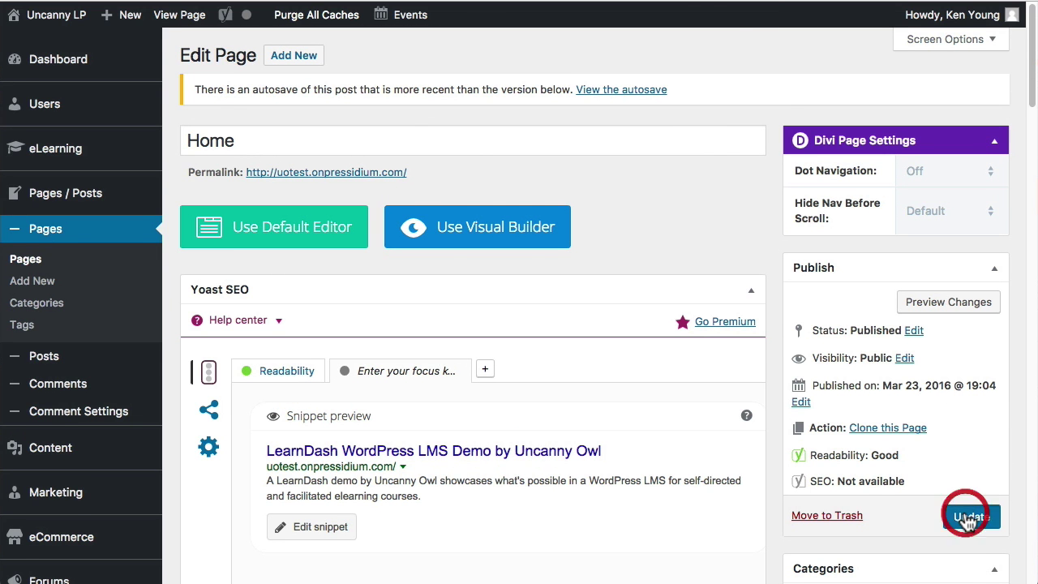
{"action": "left_click", "coordinate": [967, 519]}
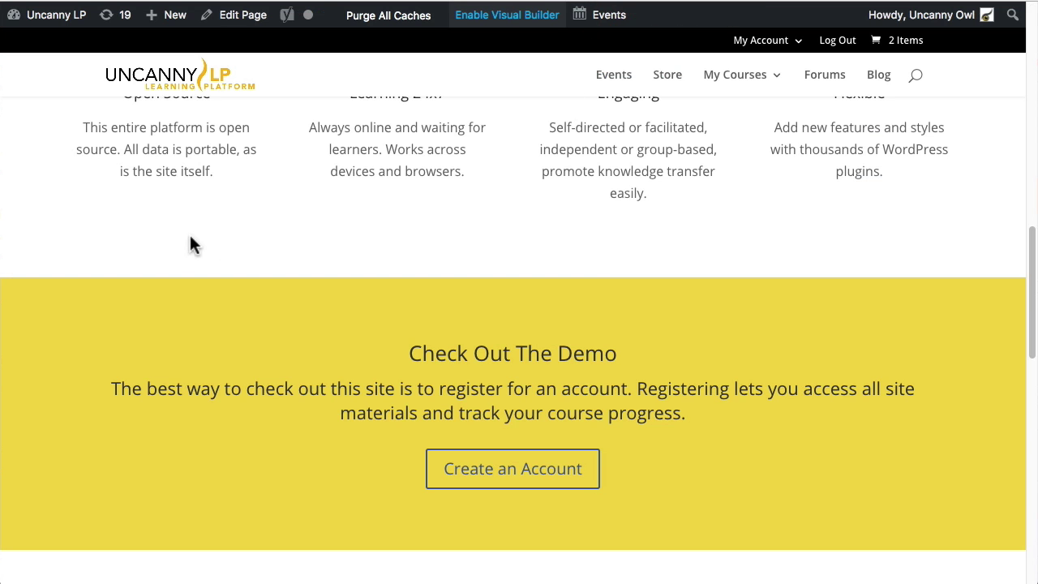
{"action": "scroll", "coordinate": [190, 243], "scroll_direction": "down", "scroll_amount": 5}
{"action": "scroll", "coordinate": [136, 201], "scroll_direction": "down", "scroll_amount": 5}
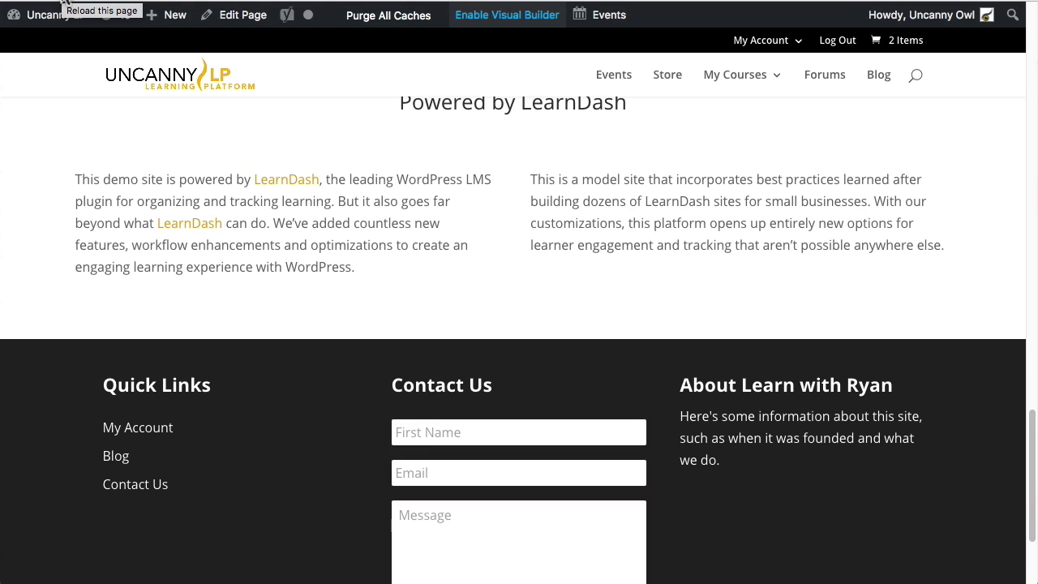
{"action": "left_click", "coordinate": [65, 4]}
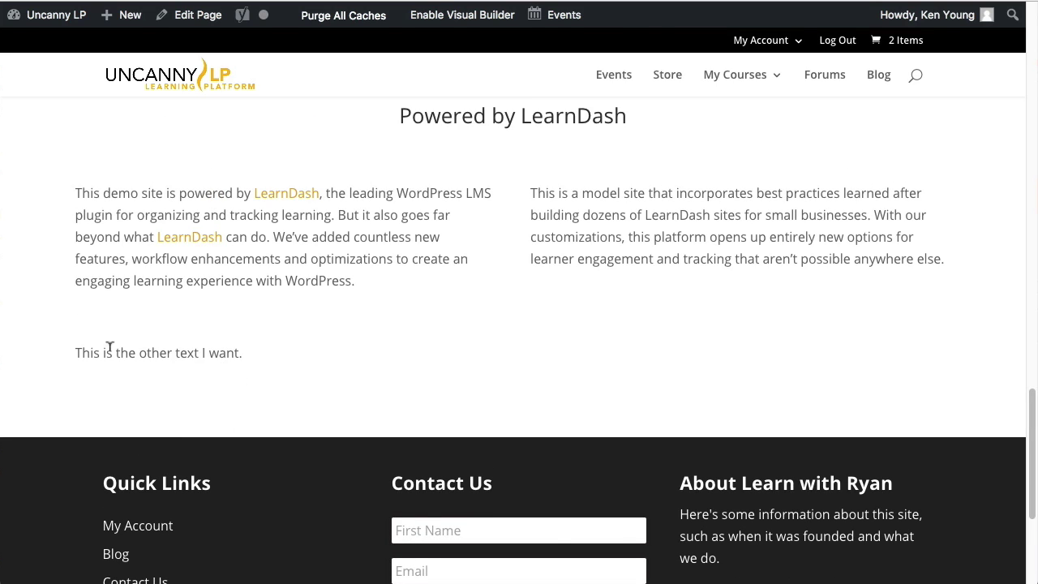
Examine the added text and the sections above it on the live page, and compare them with the Divi Builder layout.
{"action": "left_click_drag", "start_coordinate": [77, 353], "coordinate": [100, 353]}
{"action": "left_click", "coordinate": [278, 355]}
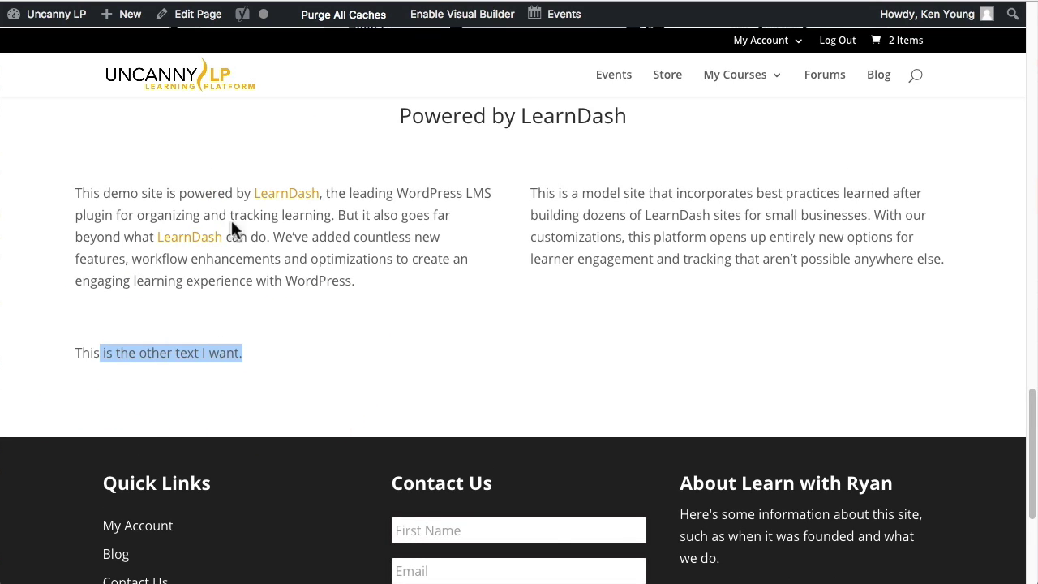
{"action": "scroll", "coordinate": [511, 274], "scroll_direction": "up", "scroll_amount": 3}
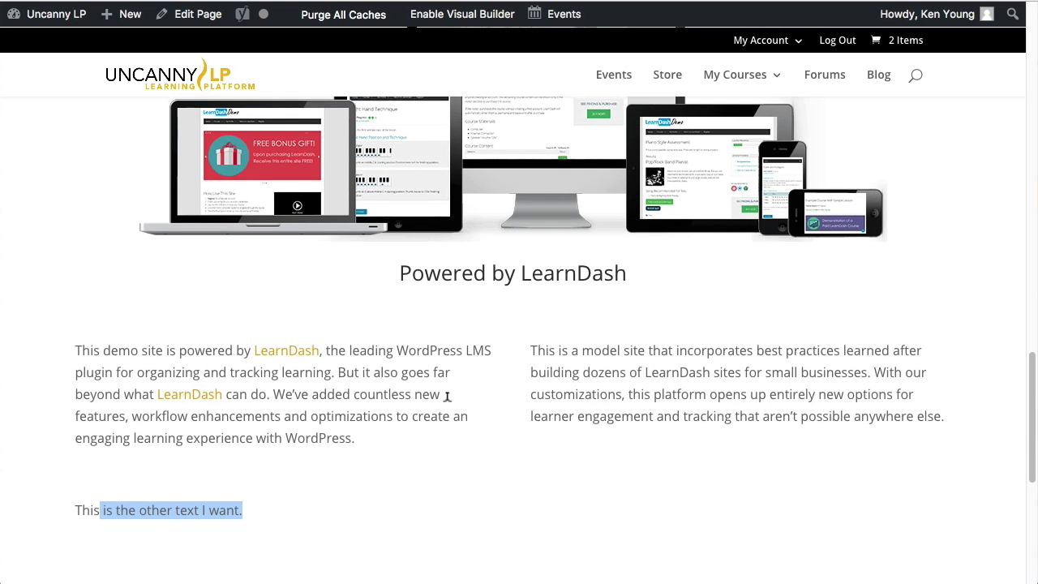
{"action": "scroll", "coordinate": [471, 357], "scroll_direction": "up", "scroll_amount": 1}
{"action": "scroll", "coordinate": [406, 436], "scroll_direction": "up", "scroll_amount": 5}
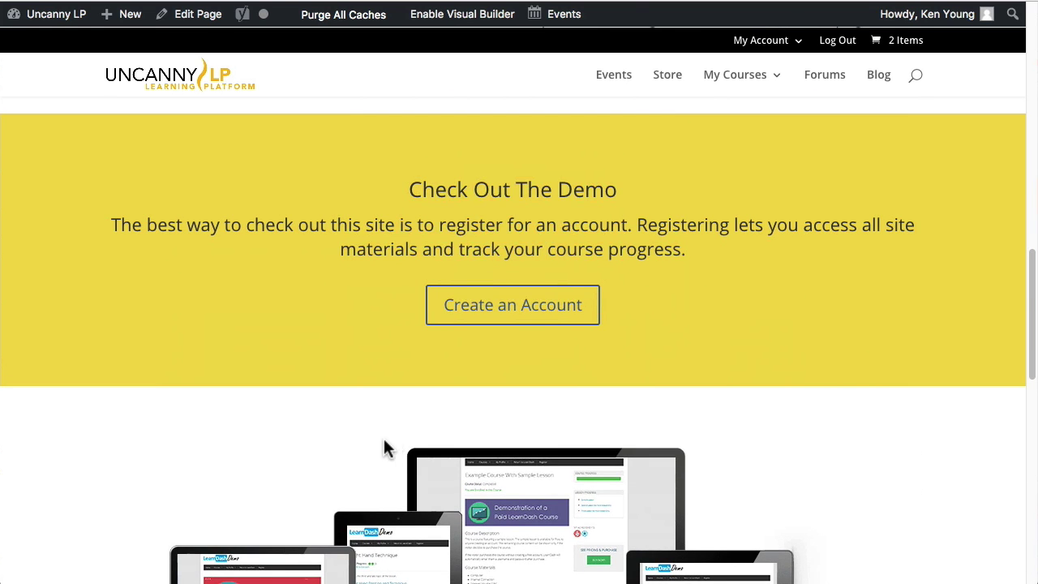
{"action": "scroll", "coordinate": [375, 431], "scroll_direction": "up", "scroll_amount": 10}
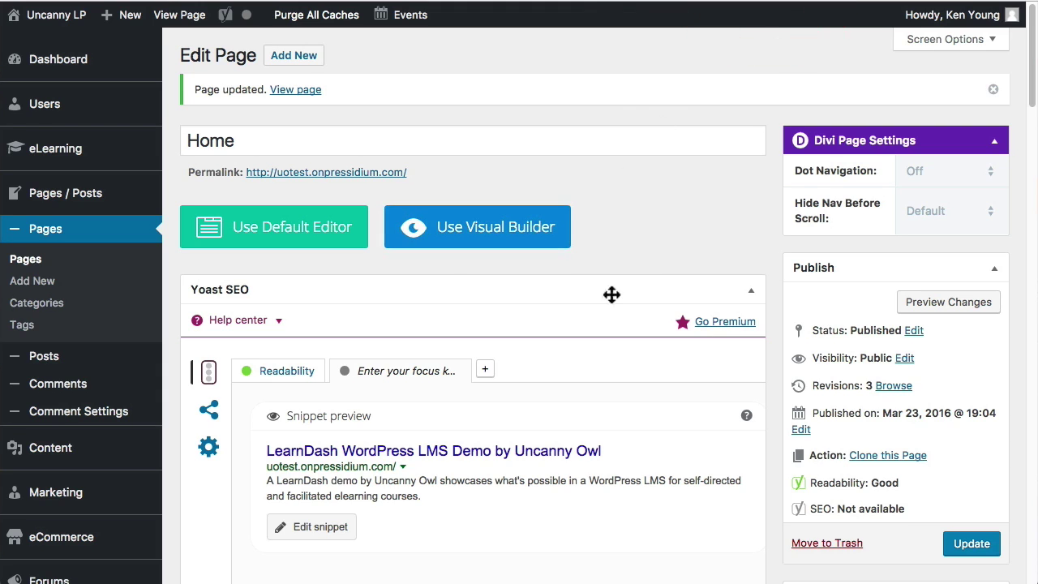
{"action": "scroll", "coordinate": [666, 235], "scroll_direction": "down", "scroll_amount": 9}
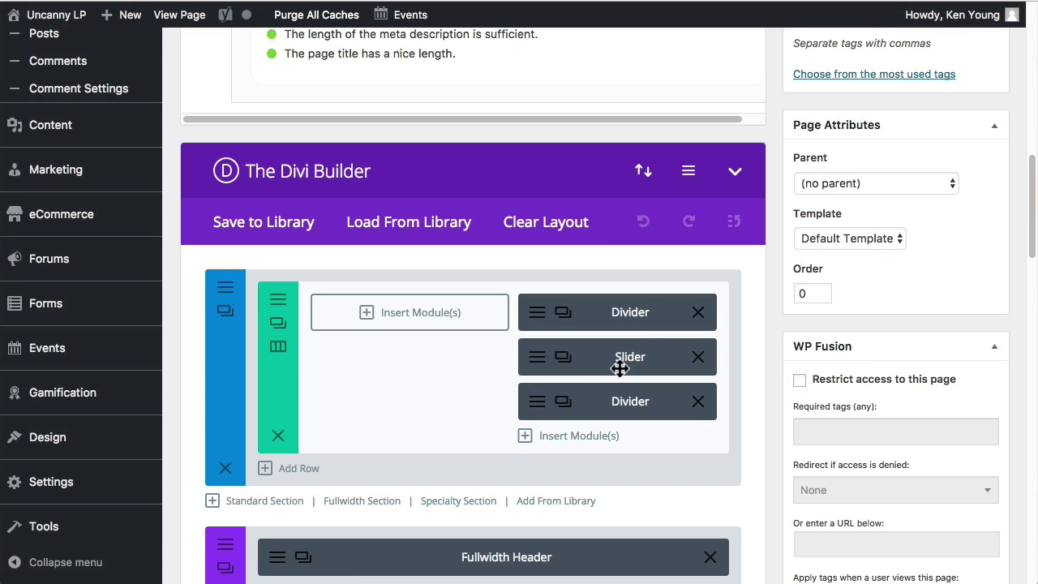
{"action": "scroll", "coordinate": [551, 373], "scroll_direction": "down", "scroll_amount": 1}
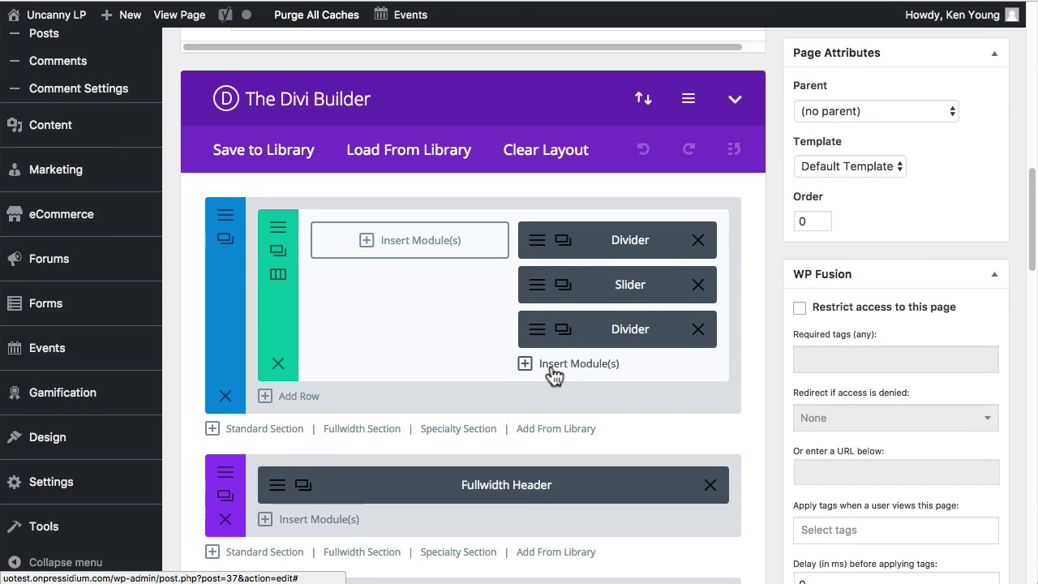